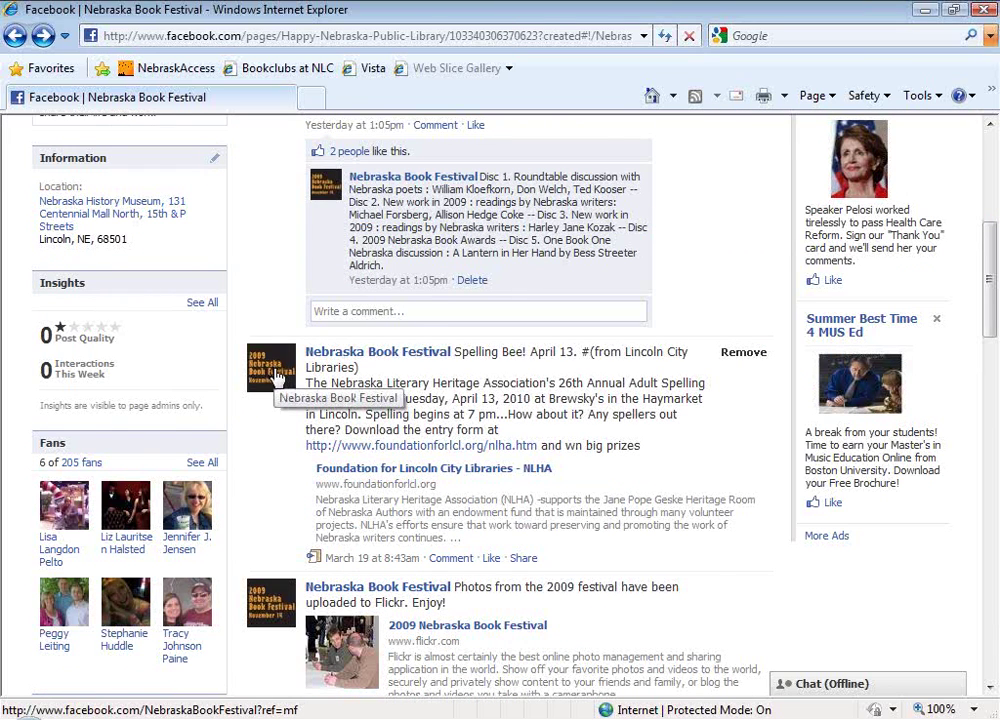
Examine the Nebraska Book Festival page's wall posts and its basic information
{"action": "scroll", "coordinate": [278, 378], "scroll_direction": "down", "scroll_amount": 2}
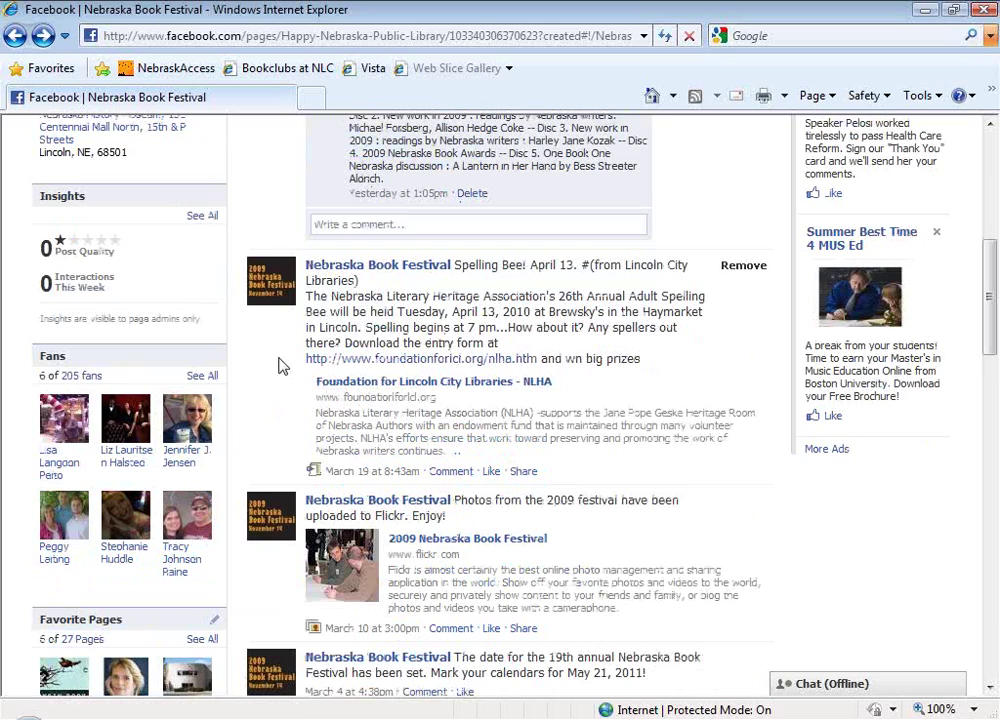
{"action": "scroll", "coordinate": [277, 339], "scroll_direction": "up", "scroll_amount": 2}
{"action": "scroll", "coordinate": [278, 358], "scroll_direction": "up", "scroll_amount": 6}
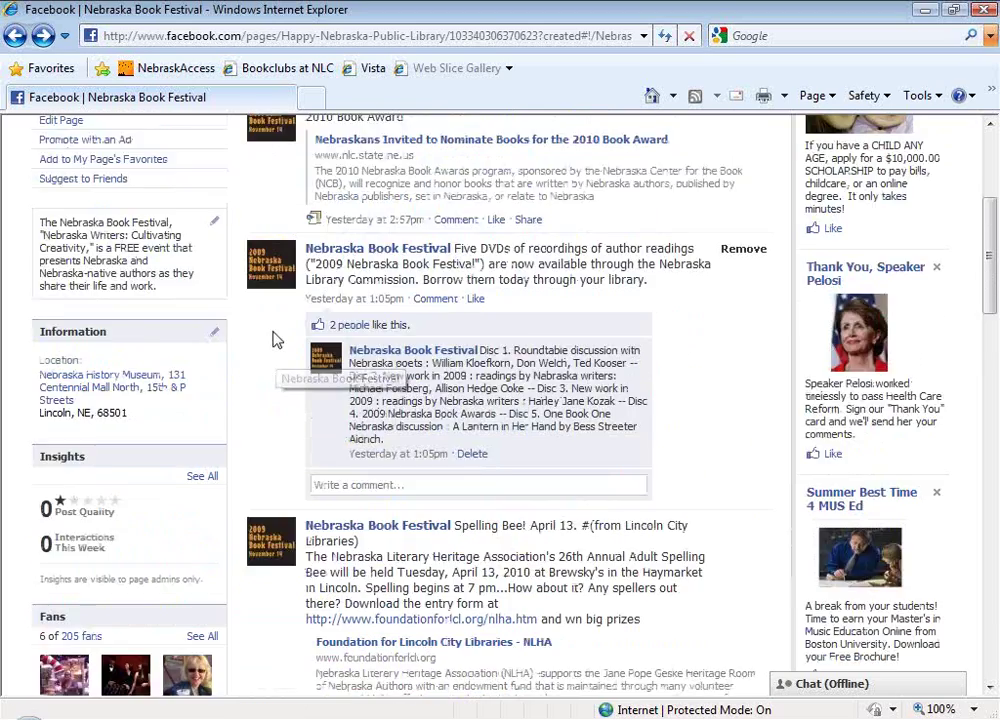
{"action": "scroll", "coordinate": [275, 330], "scroll_direction": "up", "scroll_amount": 2}
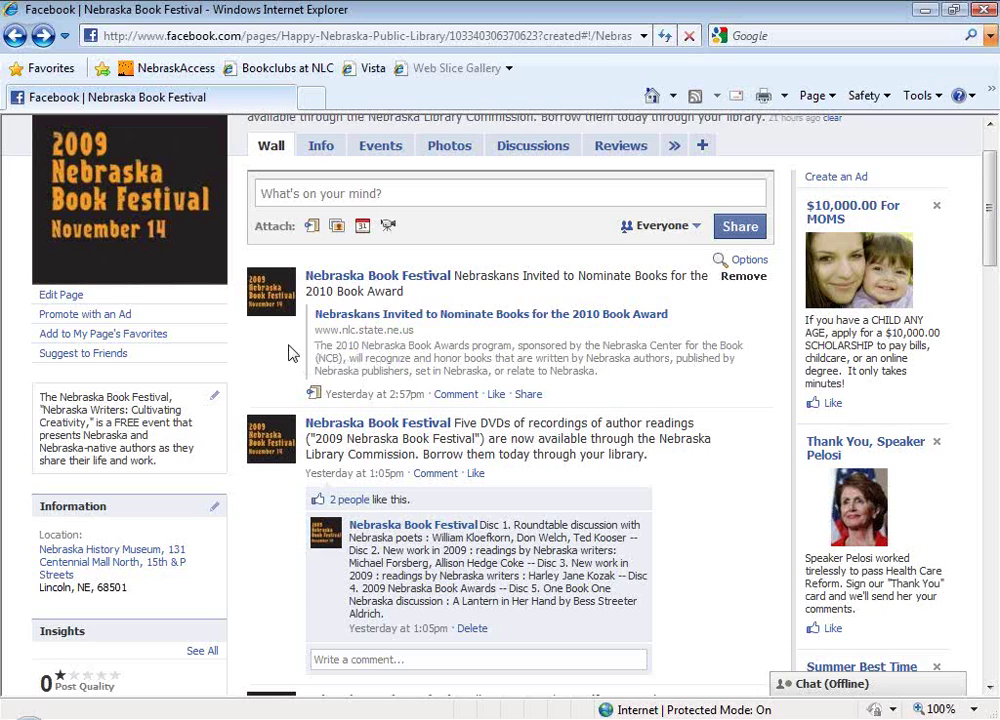
{"action": "scroll", "coordinate": [290, 352], "scroll_direction": "down", "scroll_amount": 4}
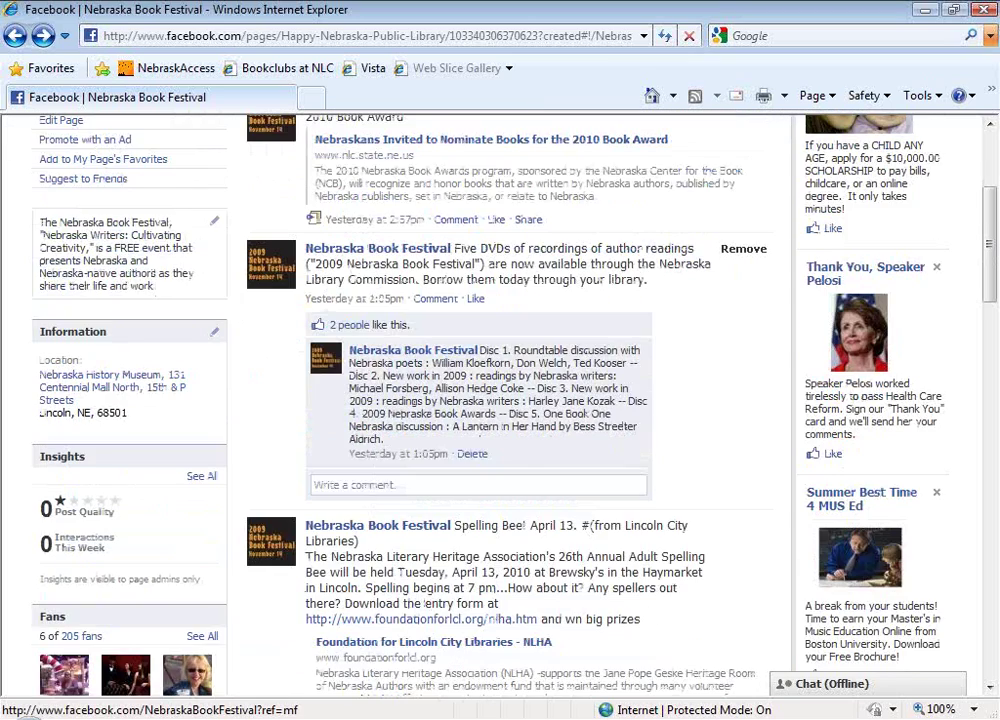
{"action": "scroll", "coordinate": [272, 237], "scroll_direction": "up", "scroll_amount": 6}
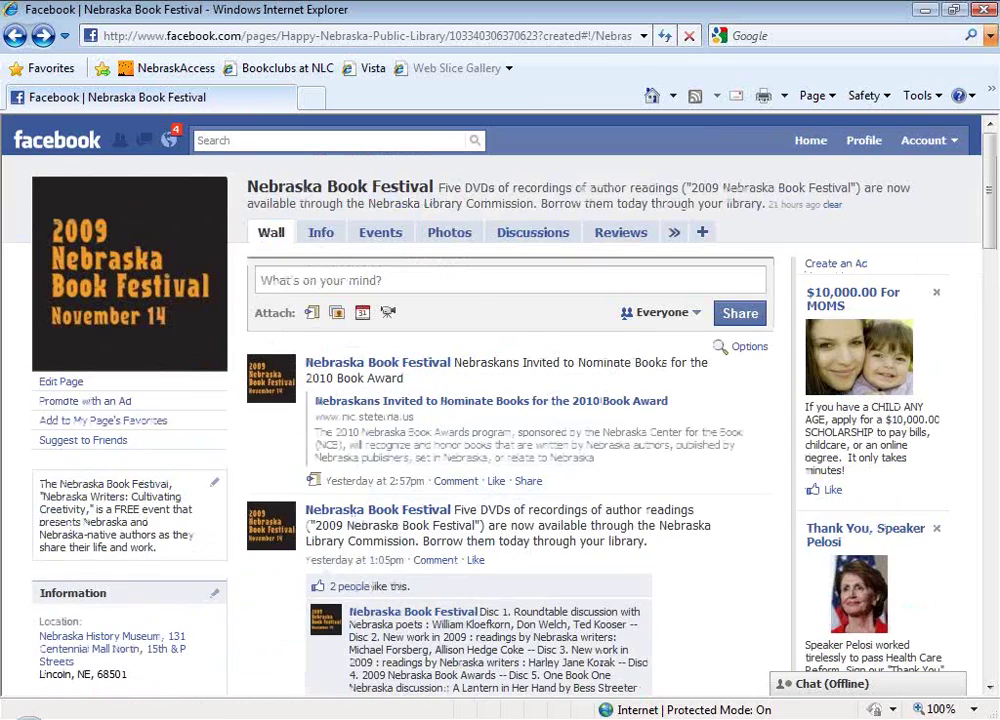
{"action": "left_click", "coordinate": [320, 240]}
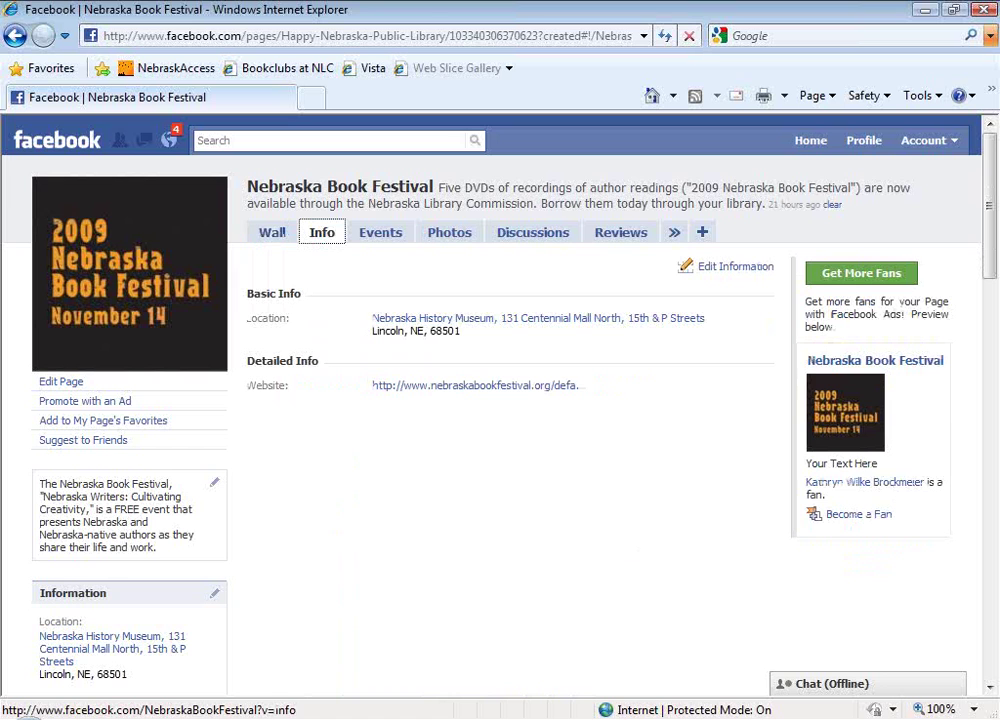
Start a new event for the Nebraska Book Festival page and set its start month to November
{"action": "left_click", "coordinate": [372, 242]}
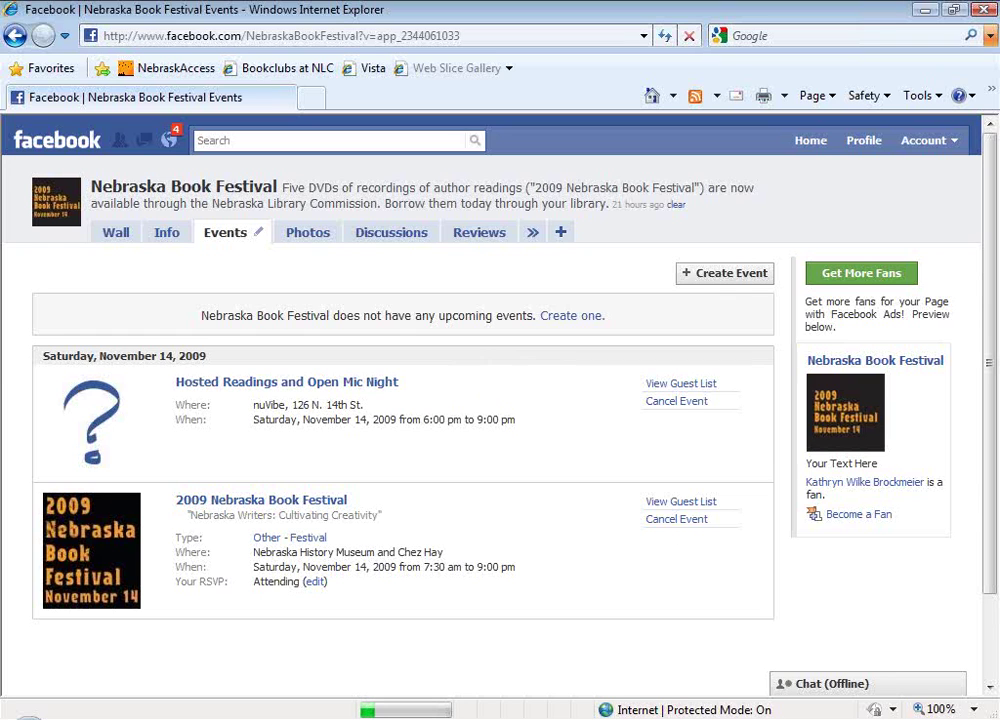
{"action": "left_click", "coordinate": [568, 316]}
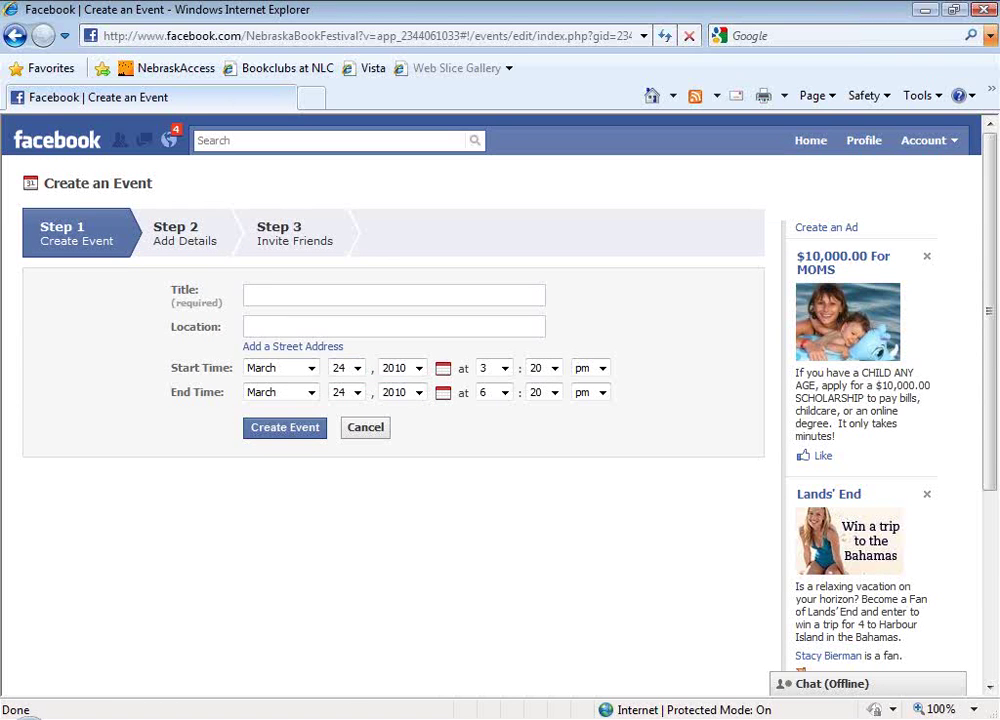
{"action": "left_click", "coordinate": [314, 369]}
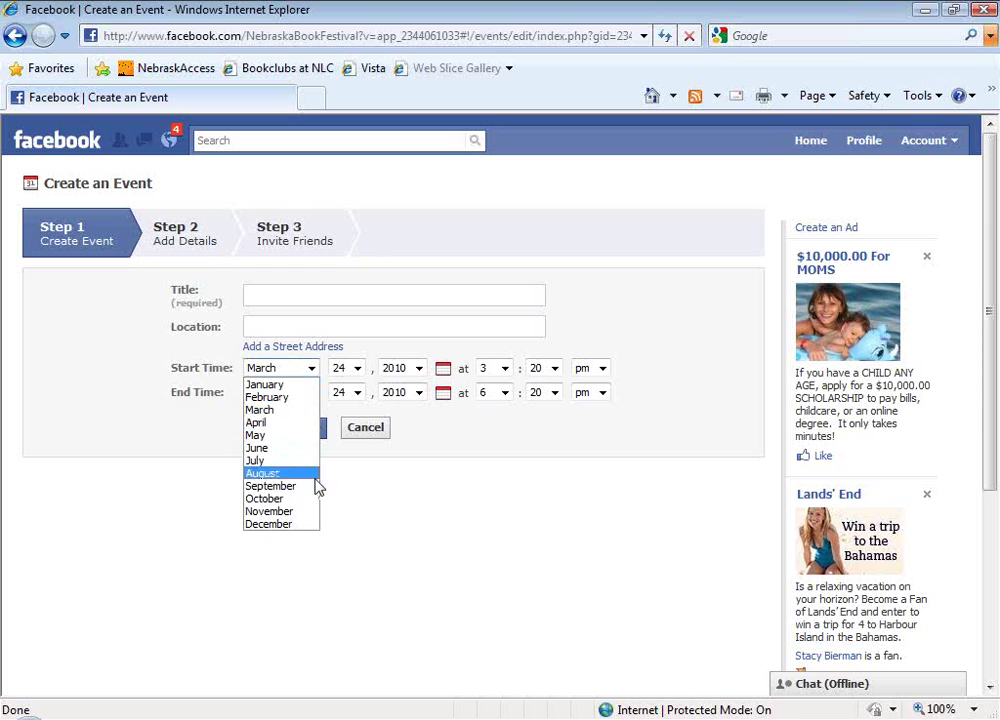
{"action": "left_click", "coordinate": [312, 511]}
Title the event "Annual meeting", set its location to "Lincoln, NE" and create it
{"action": "left_click", "coordinate": [265, 293]}
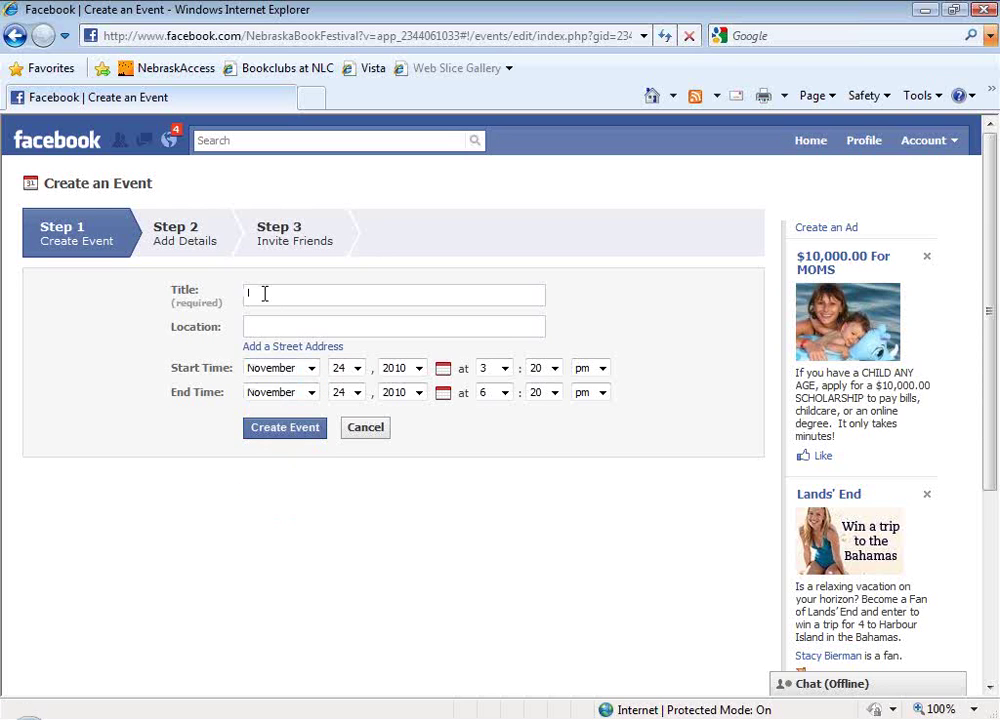
{"action": "type", "text": "Annual meeting"}
{"action": "left_click", "coordinate": [275, 328]}
{"action": "type", "text": "Lincoln, NE"}
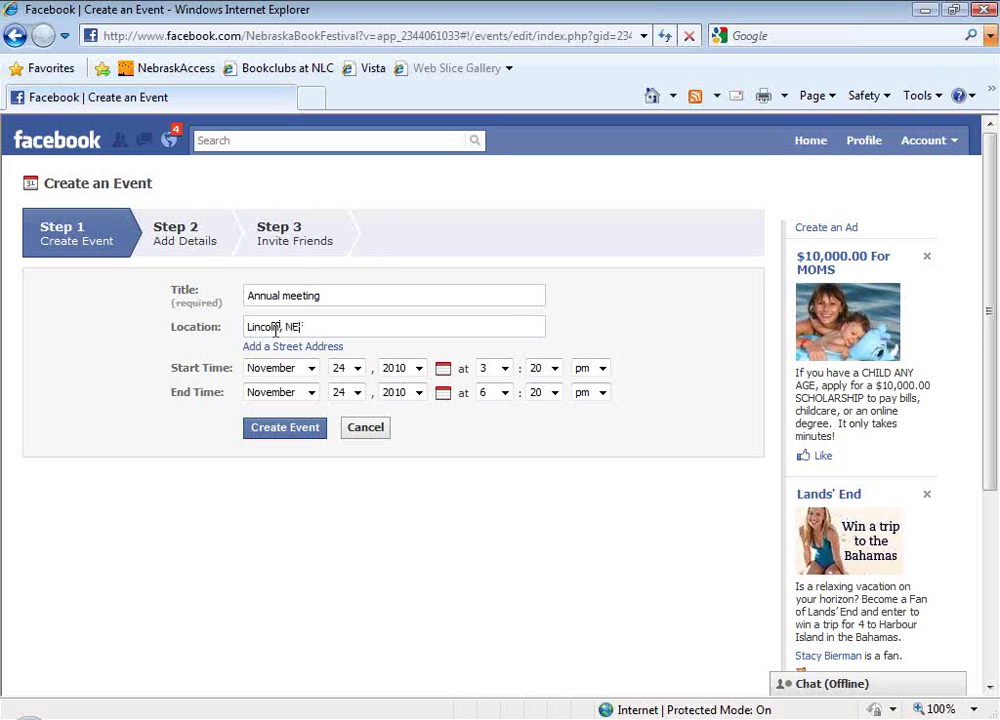
{"action": "left_click", "coordinate": [305, 434]}
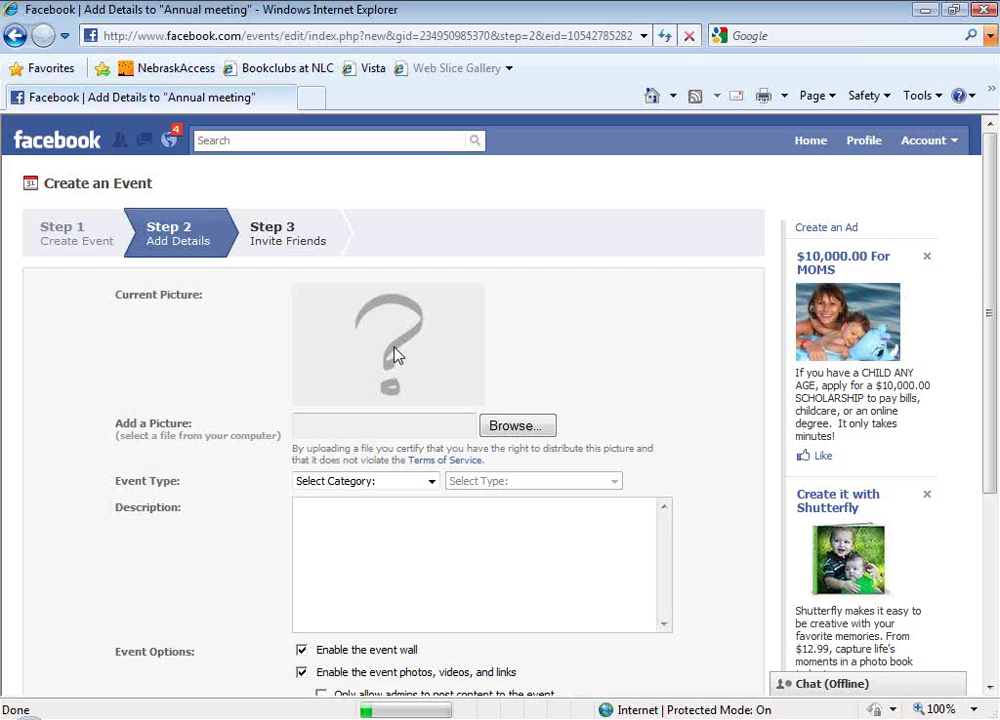
{"action": "left_click", "coordinate": [432, 481]}
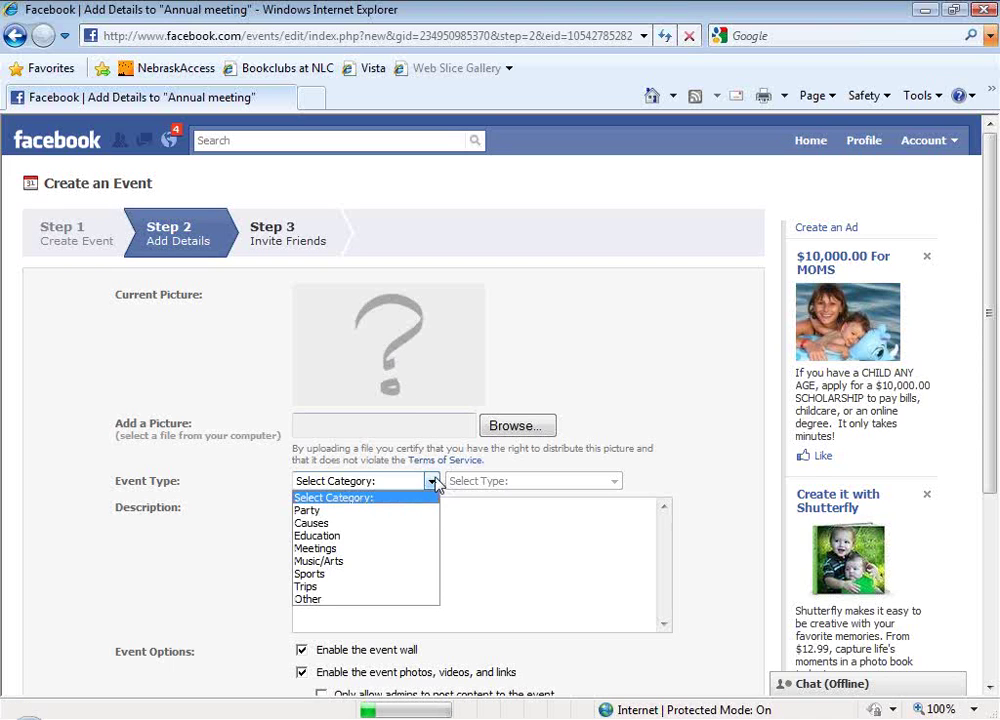
{"action": "left_click", "coordinate": [413, 561]}
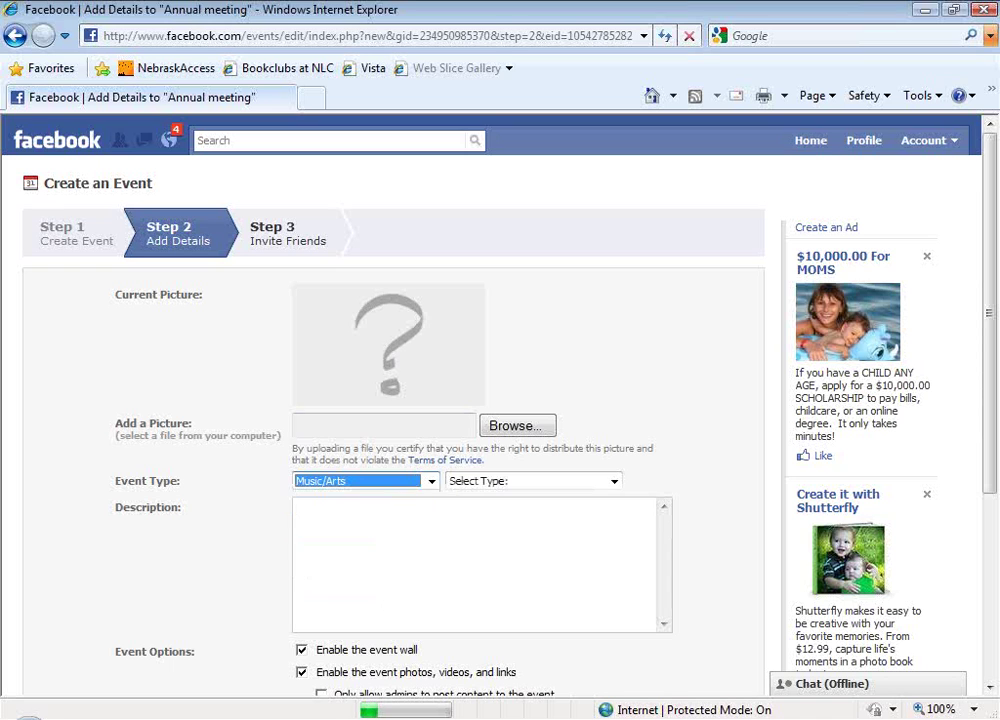
{"action": "left_click", "coordinate": [614, 481]}
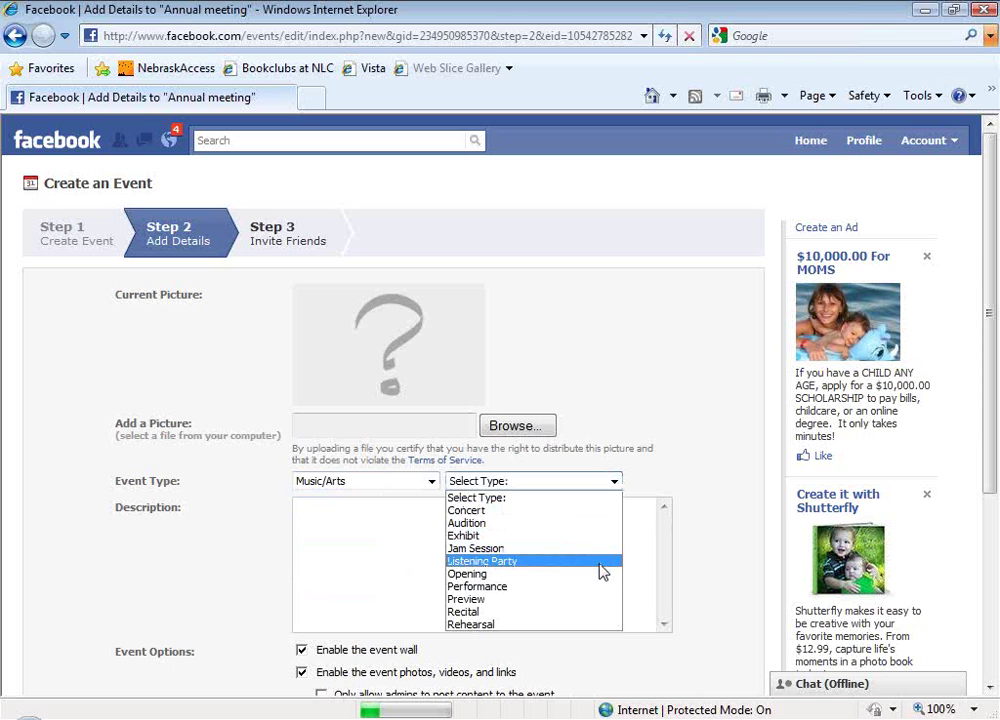
Set the event's category to Meetings and its type to Business Meeting
{"action": "left_click", "coordinate": [432, 481]}
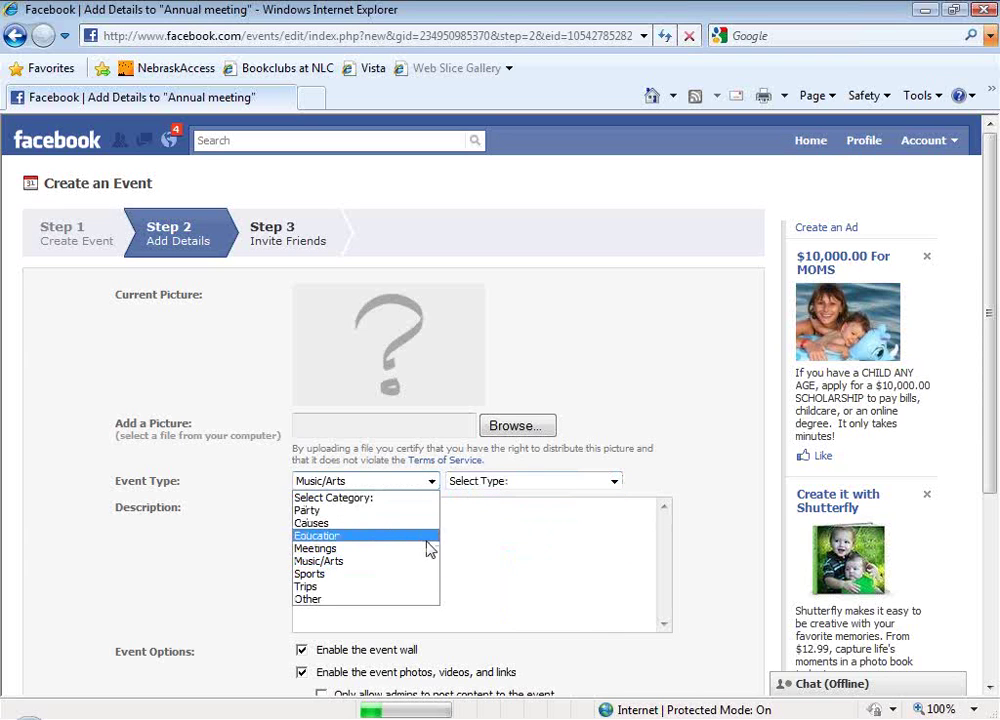
{"action": "left_click", "coordinate": [436, 546]}
{"action": "left_click", "coordinate": [614, 484]}
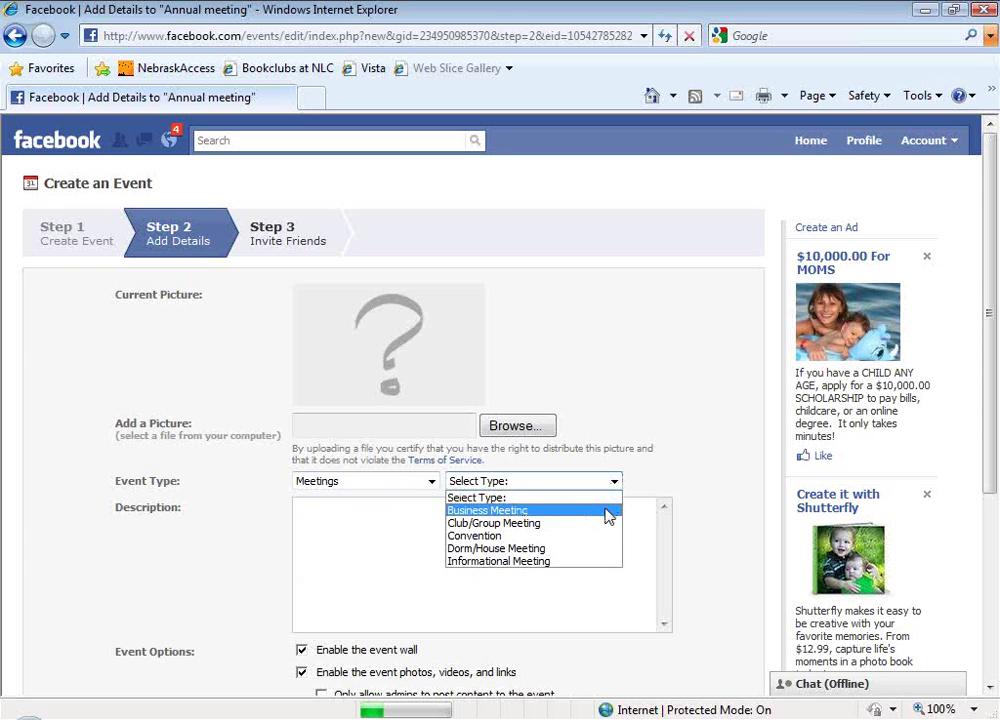
{"action": "left_click", "coordinate": [600, 511]}
Save the event details with the description left blank, and skip publishing the event to the wall and fans' home pages
{"action": "left_click", "coordinate": [509, 556]}
{"action": "scroll", "coordinate": [509, 556], "scroll_direction": "down", "scroll_amount": 1}
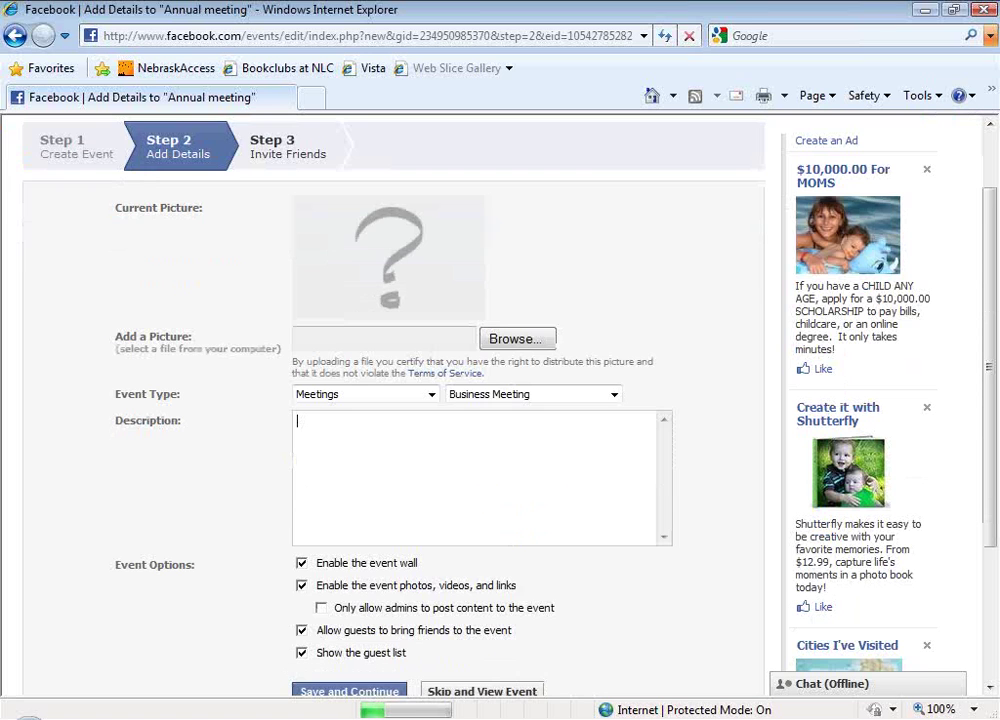
{"action": "scroll", "coordinate": [393, 400], "scroll_direction": "down", "scroll_amount": 2}
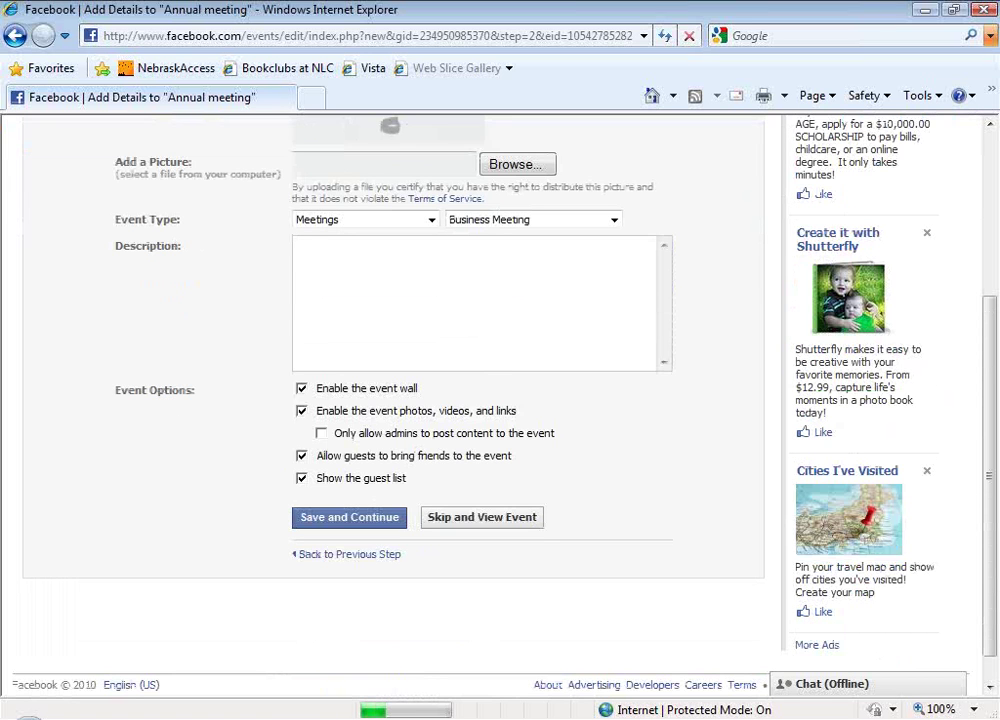
{"action": "left_click", "coordinate": [375, 530]}
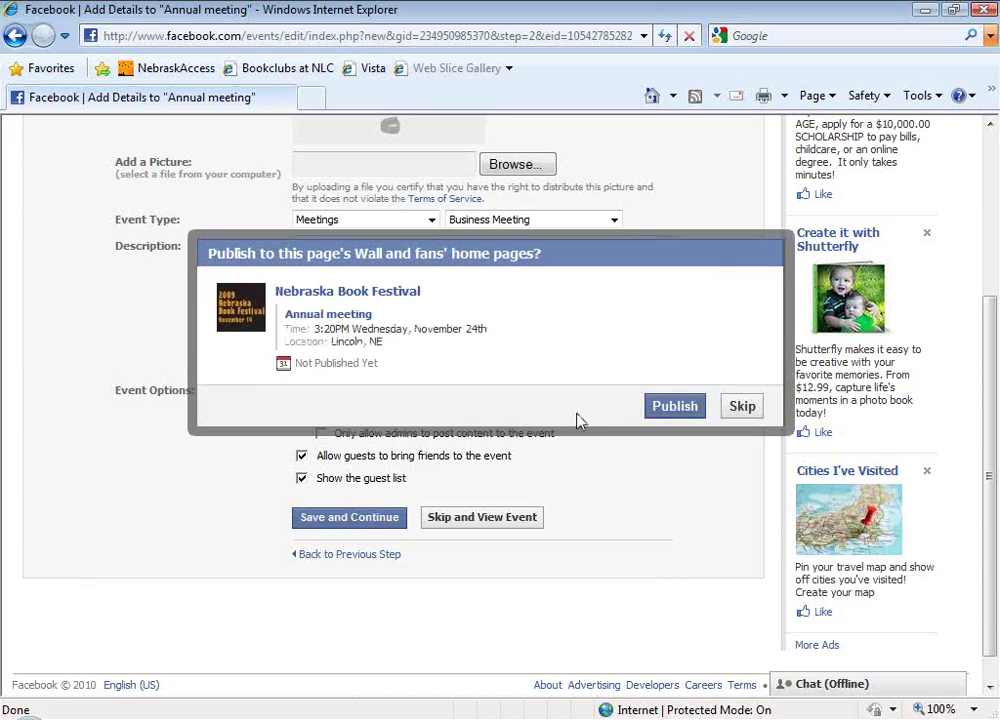
{"action": "left_click", "coordinate": [741, 406]}
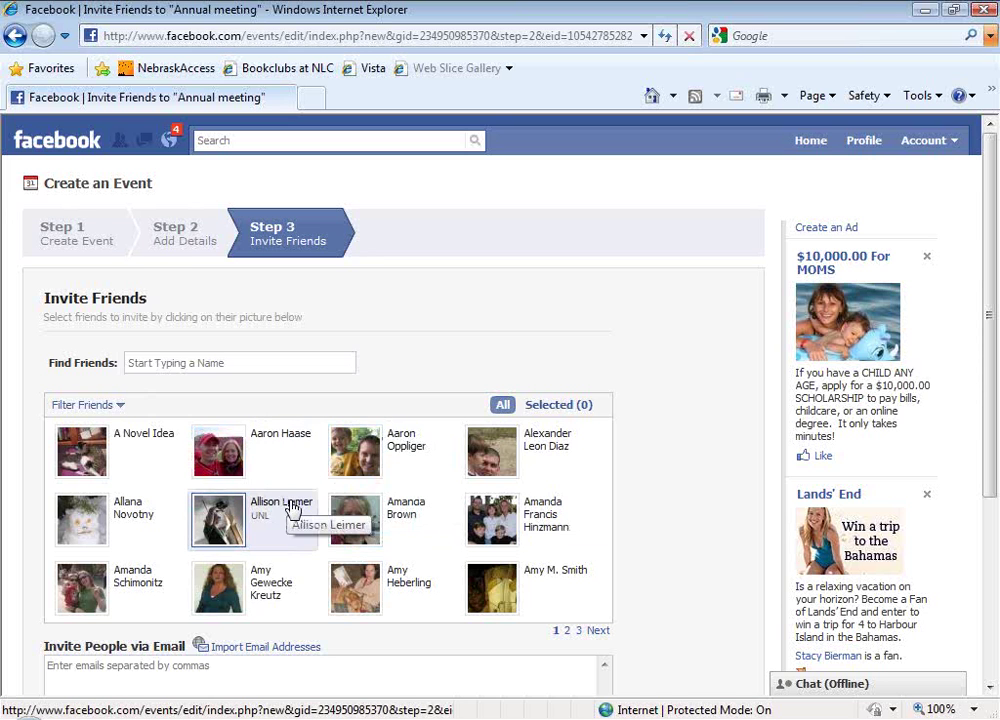
Look over the options for inviting friends and people via email, and skip sending invitations
{"action": "scroll", "coordinate": [290, 507], "scroll_direction": "down", "scroll_amount": 3}
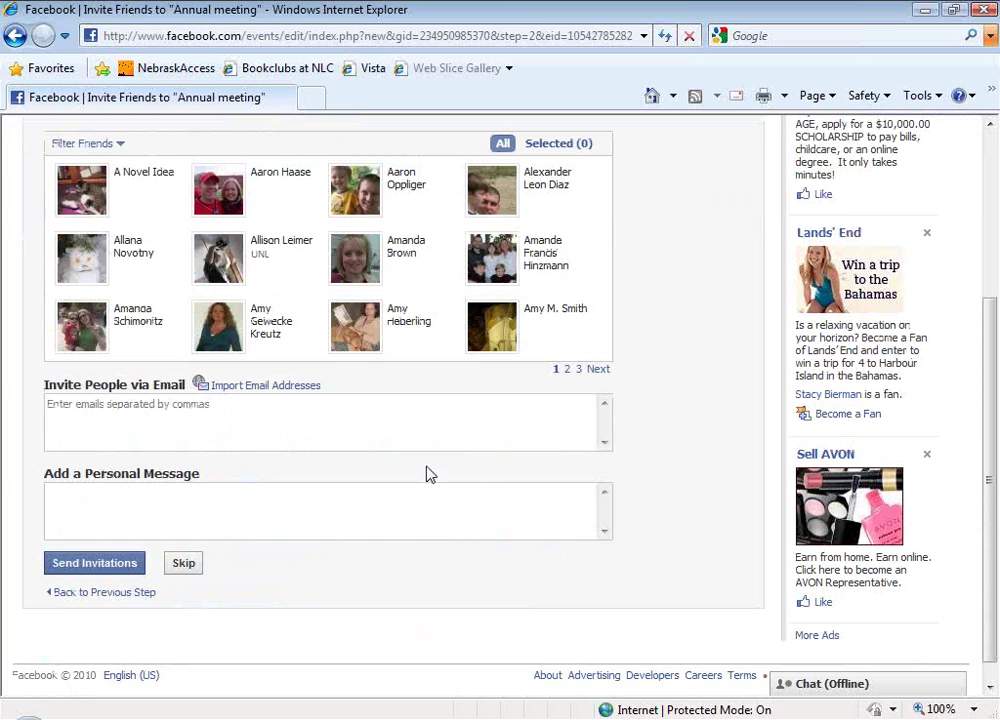
{"action": "left_click", "coordinate": [352, 437]}
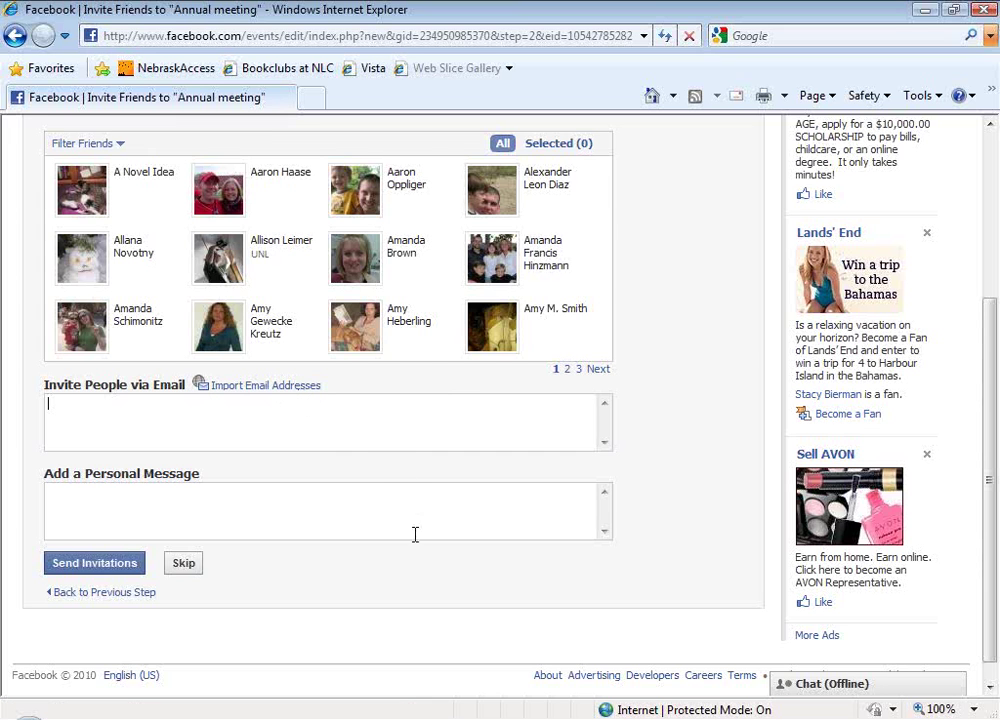
{"action": "scroll", "coordinate": [420, 557], "scroll_direction": "up", "scroll_amount": 3}
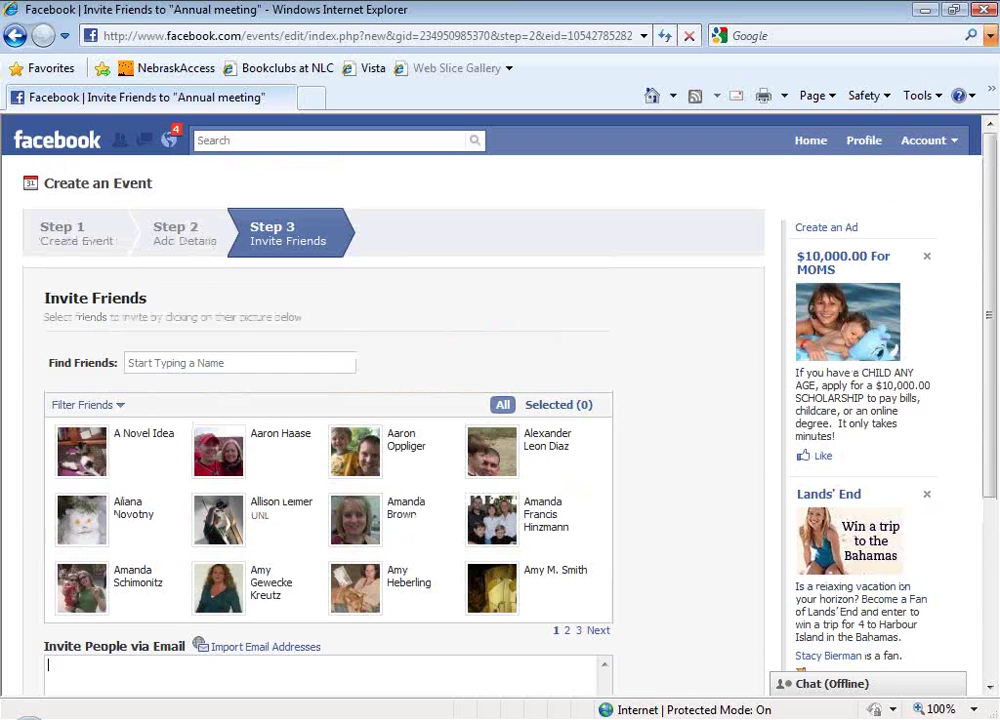
{"action": "scroll", "coordinate": [414, 540], "scroll_direction": "down", "scroll_amount": 2}
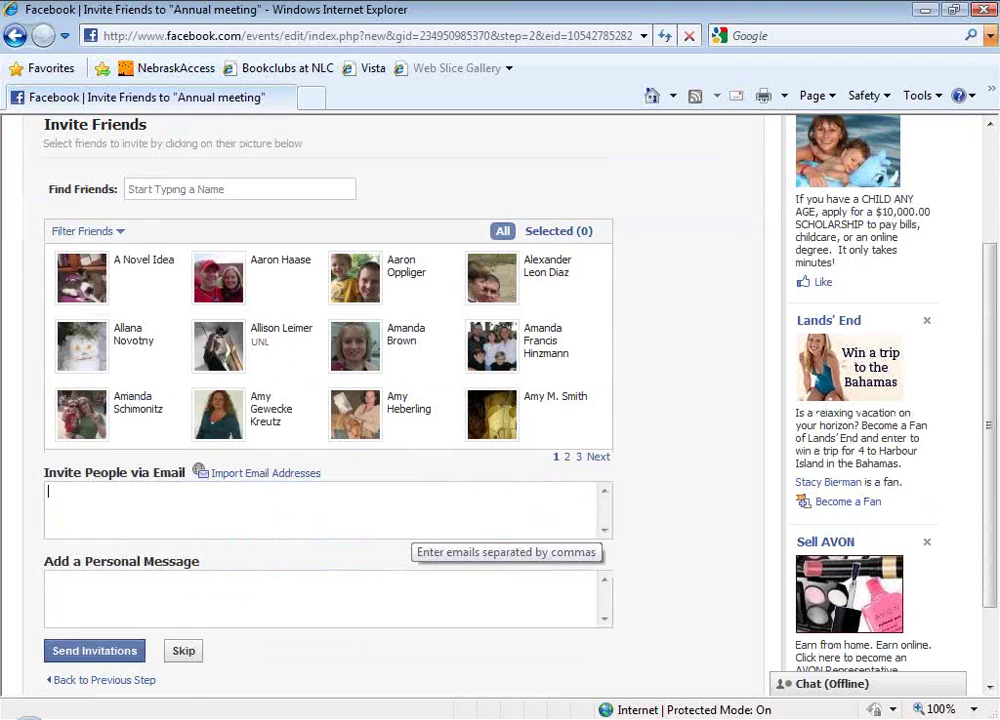
{"action": "left_click", "coordinate": [183, 651]}
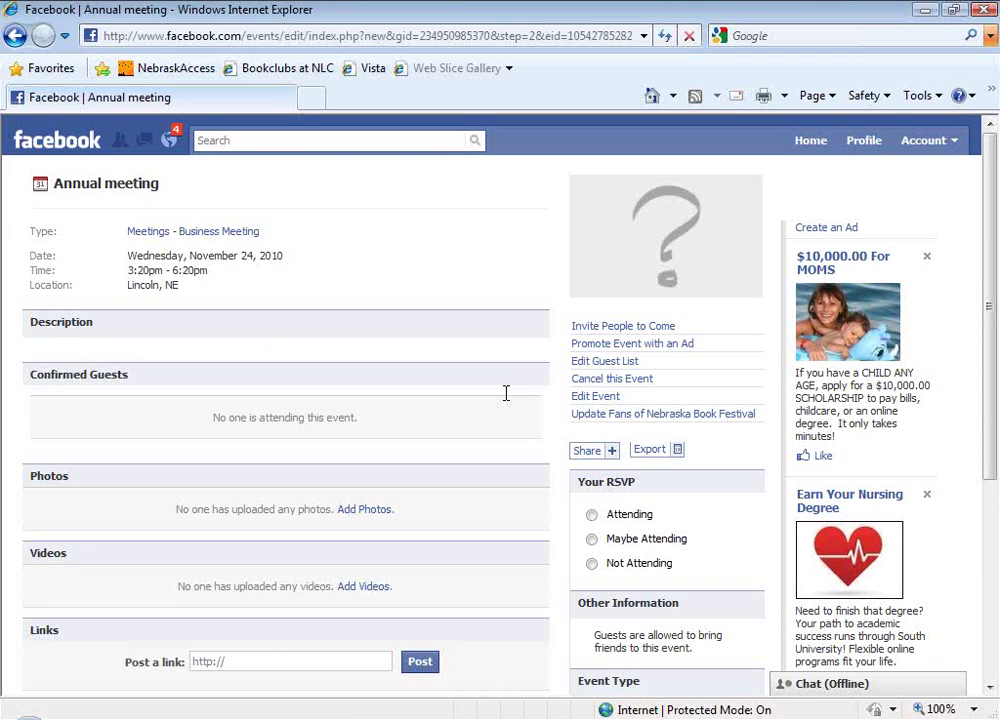
Cancel the "Annual meeting" event without adding a note and confirm the cancellation
{"action": "left_click", "coordinate": [580, 378]}
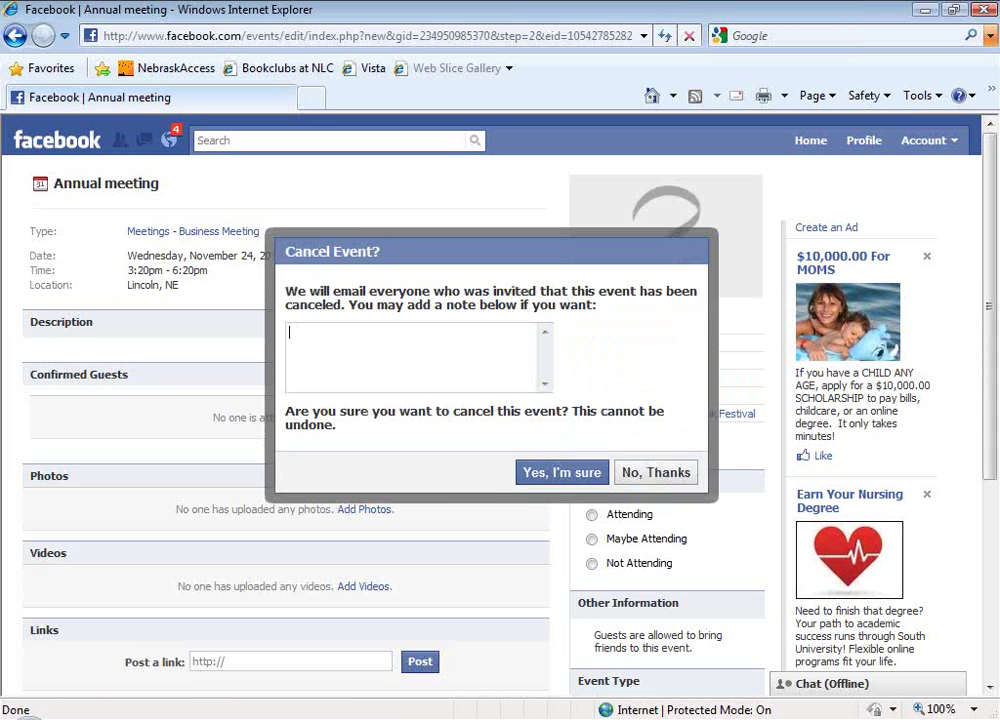
{"action": "left_click", "coordinate": [543, 473]}
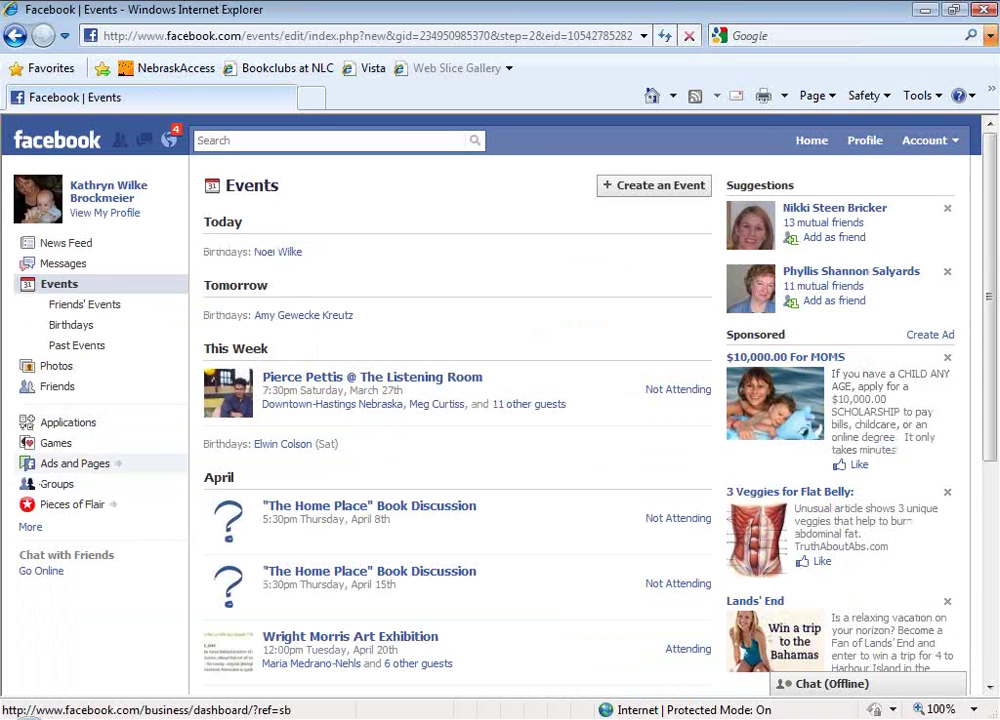
Return to the Nebraska Book Festival page and examine its photo albums, discussions, reviews and list of additional sections
{"action": "left_click", "coordinate": [36, 466]}
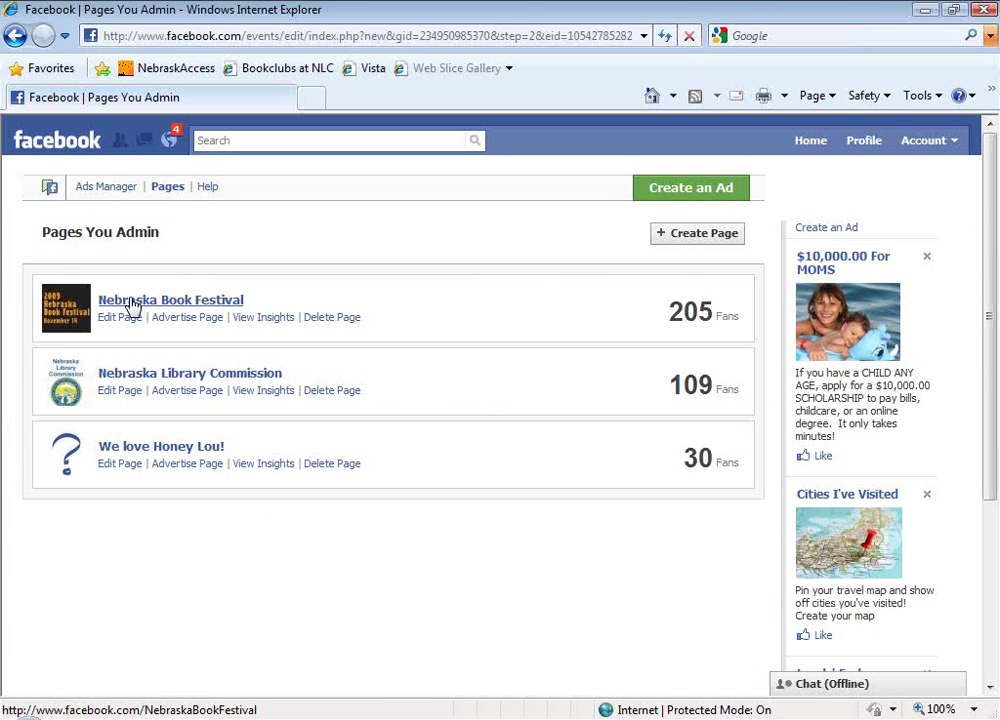
{"action": "left_click", "coordinate": [135, 304]}
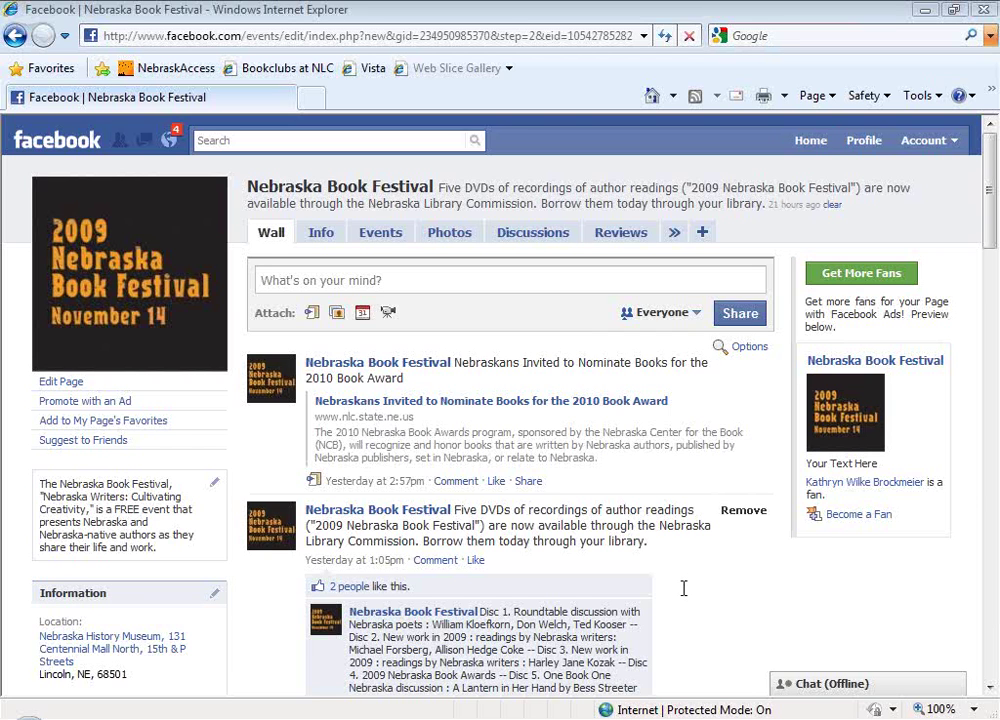
{"action": "left_click", "coordinate": [383, 238]}
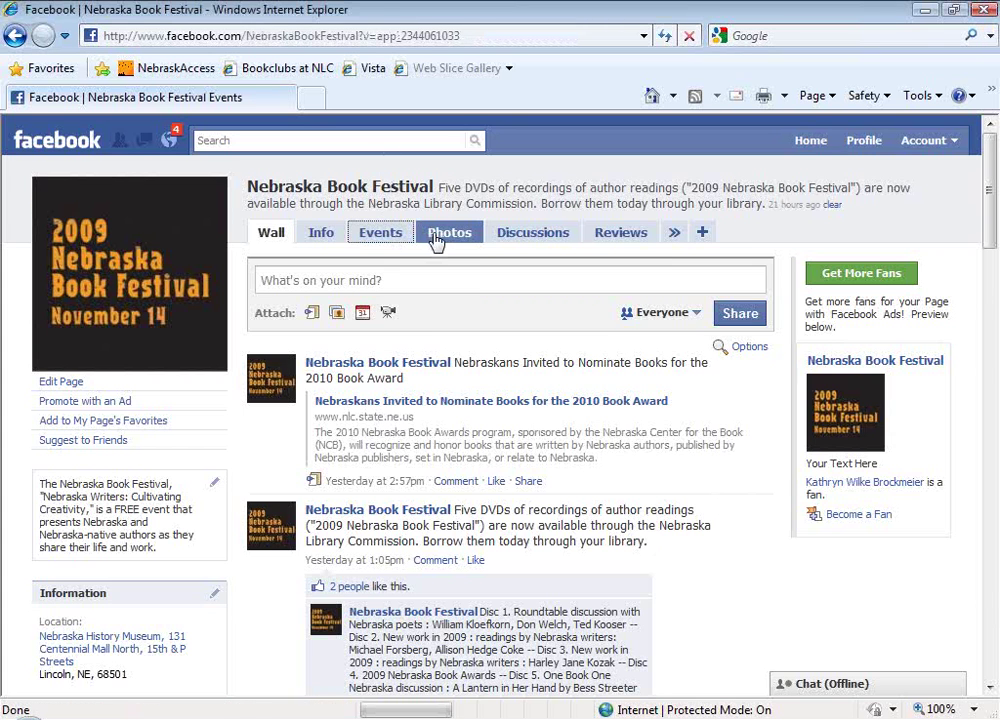
{"action": "left_click", "coordinate": [292, 232]}
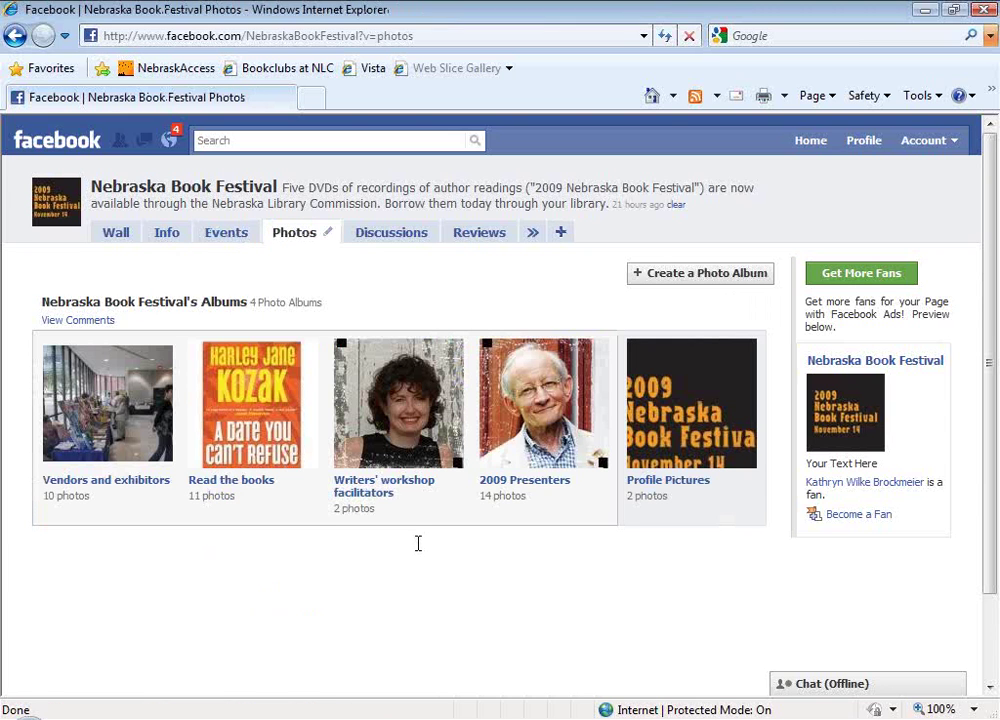
{"action": "left_click", "coordinate": [394, 235]}
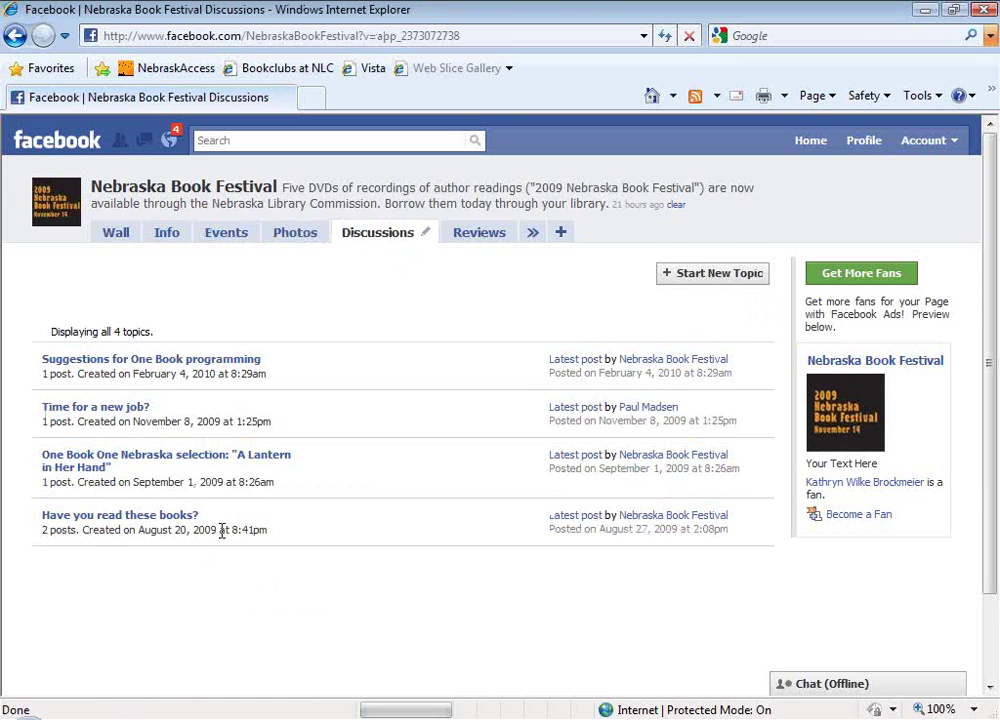
{"action": "left_click", "coordinate": [460, 236]}
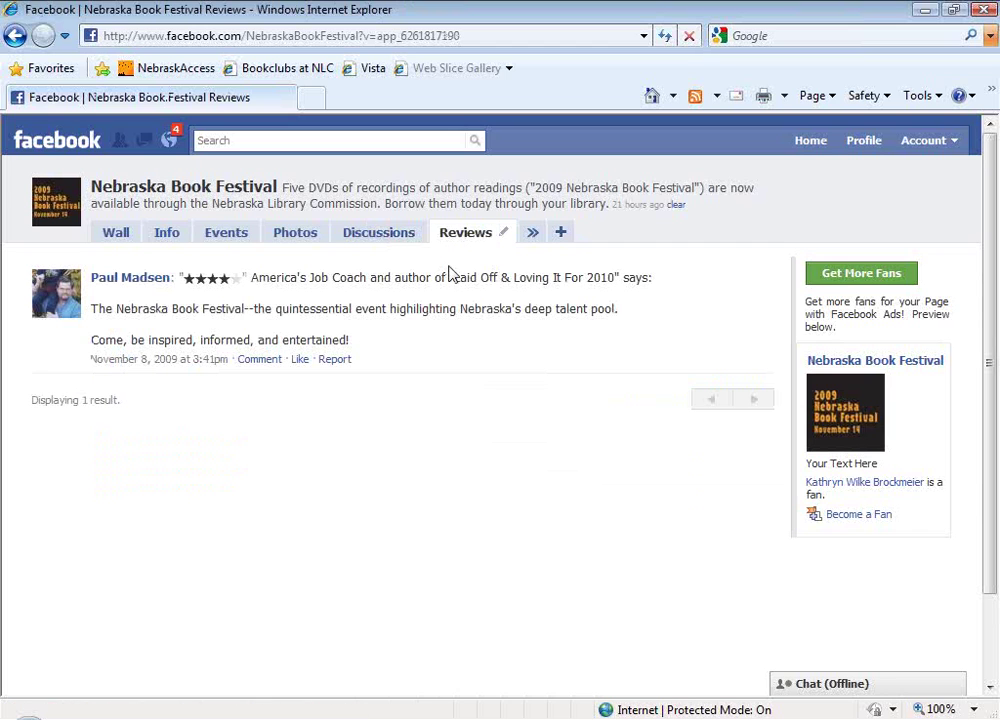
{"action": "left_click", "coordinate": [534, 235]}
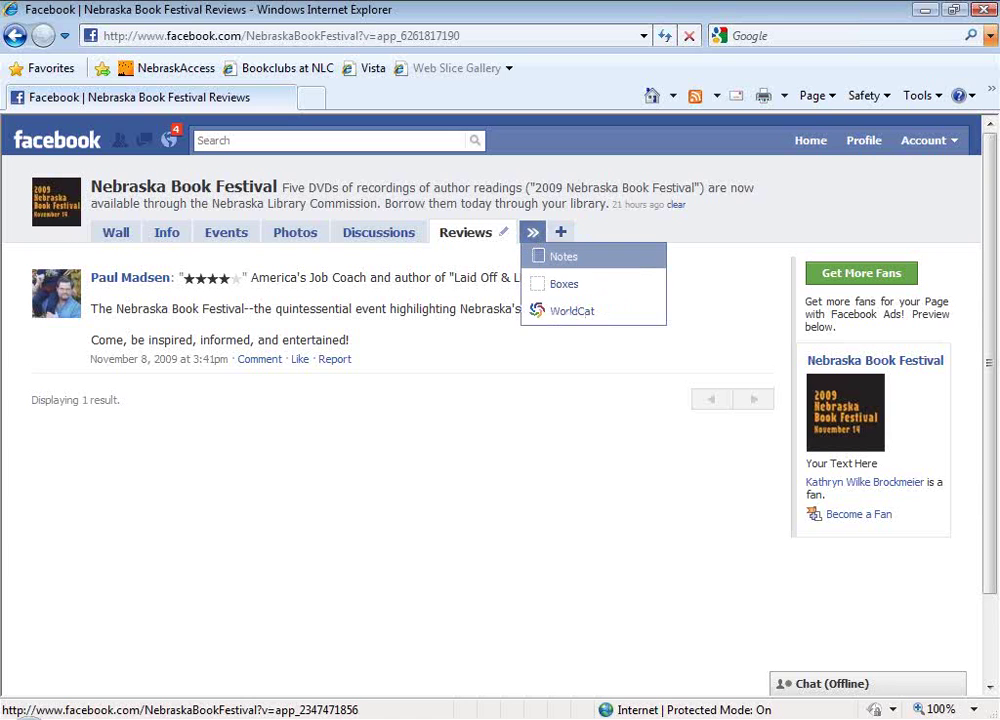
Look through the Nebraska Book Festival page's Notes and WorldCat sections
{"action": "left_click", "coordinate": [563, 256]}
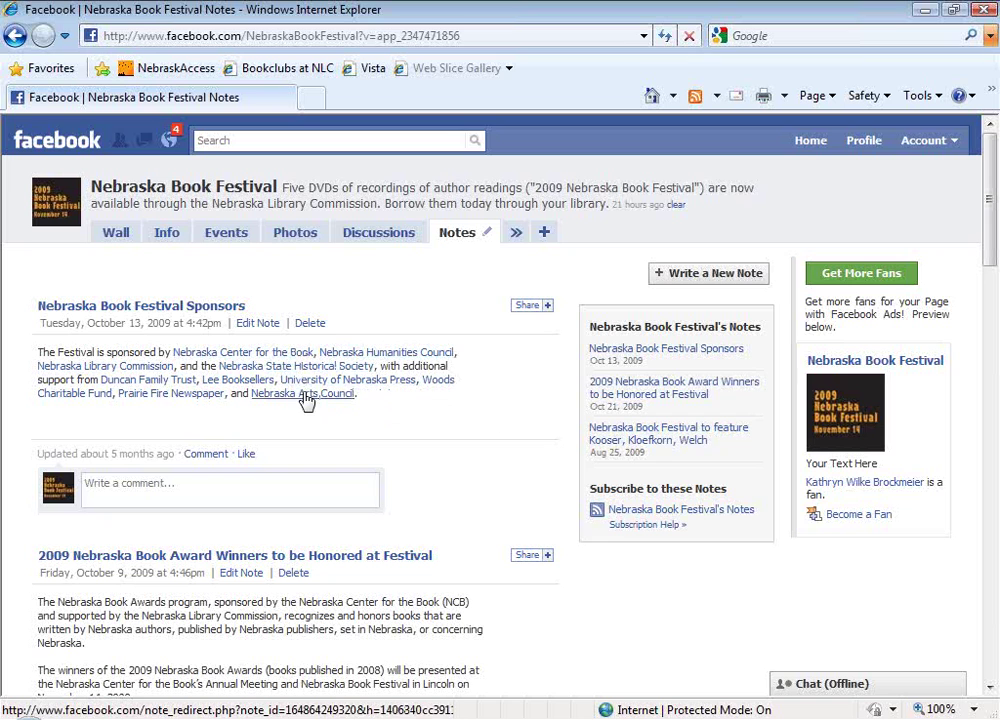
{"action": "scroll", "coordinate": [386, 574], "scroll_direction": "down", "scroll_amount": 3}
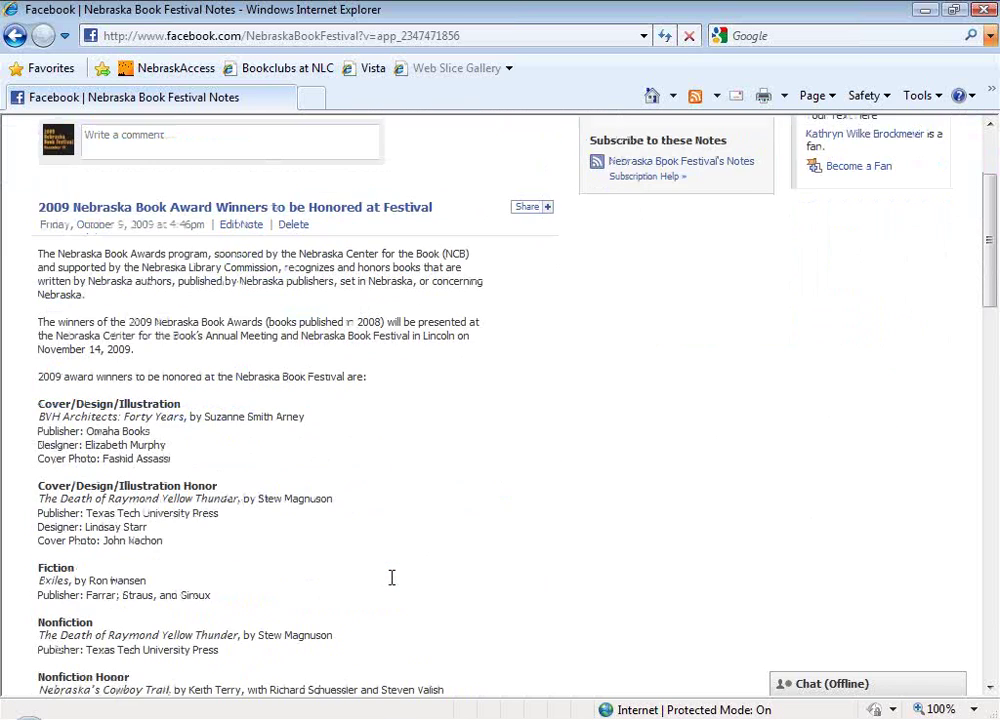
{"action": "scroll", "coordinate": [391, 577], "scroll_direction": "up", "scroll_amount": 3}
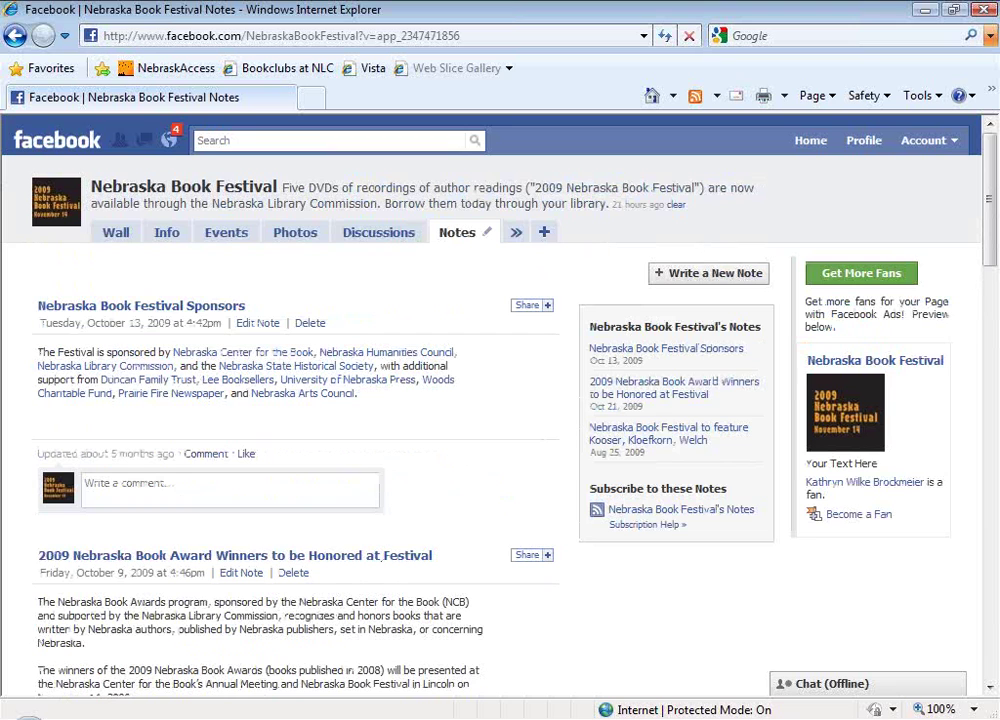
{"action": "left_click", "coordinate": [510, 237]}
{"action": "left_click", "coordinate": [540, 312]}
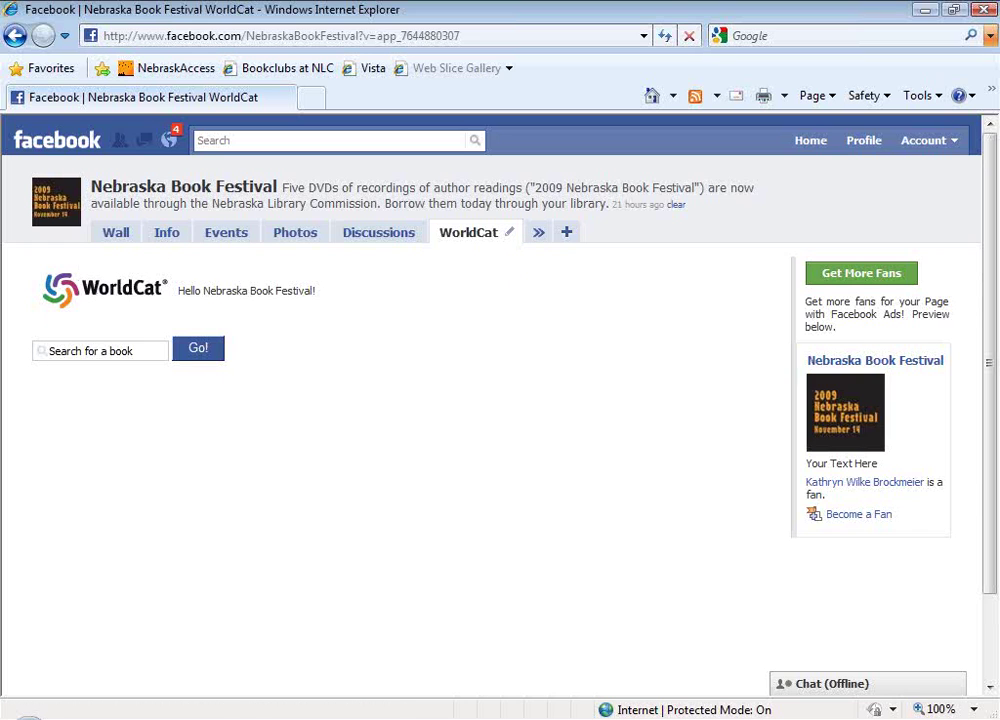
Start creating a new group from the home page's groups list and name it "Support group for NE librarians"
{"action": "left_click", "coordinate": [55, 141]}
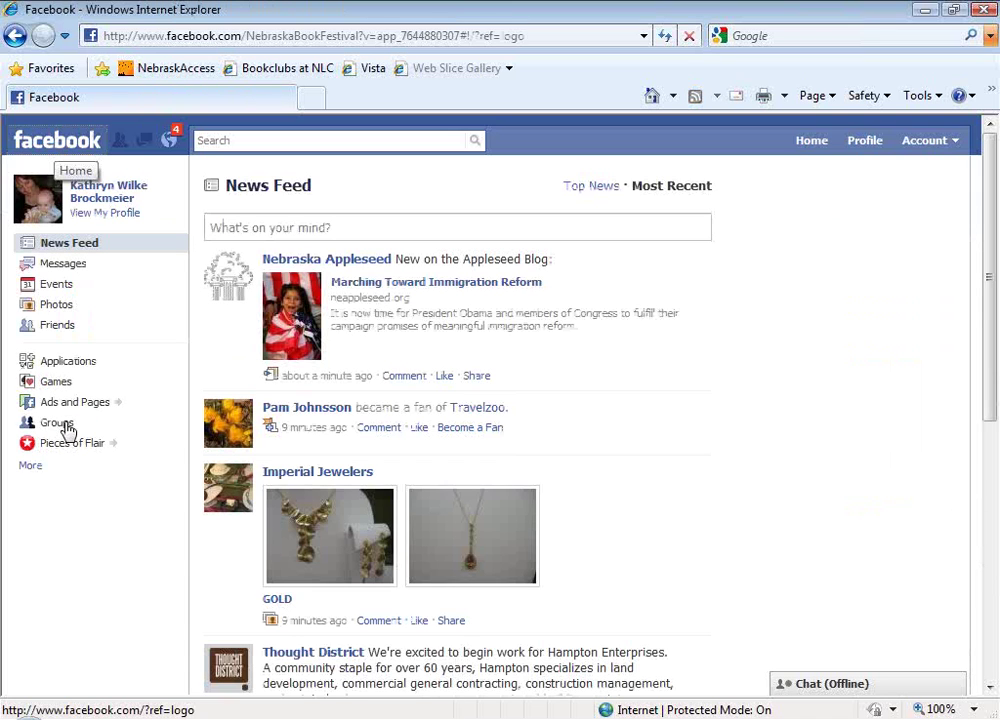
{"action": "left_click", "coordinate": [57, 422]}
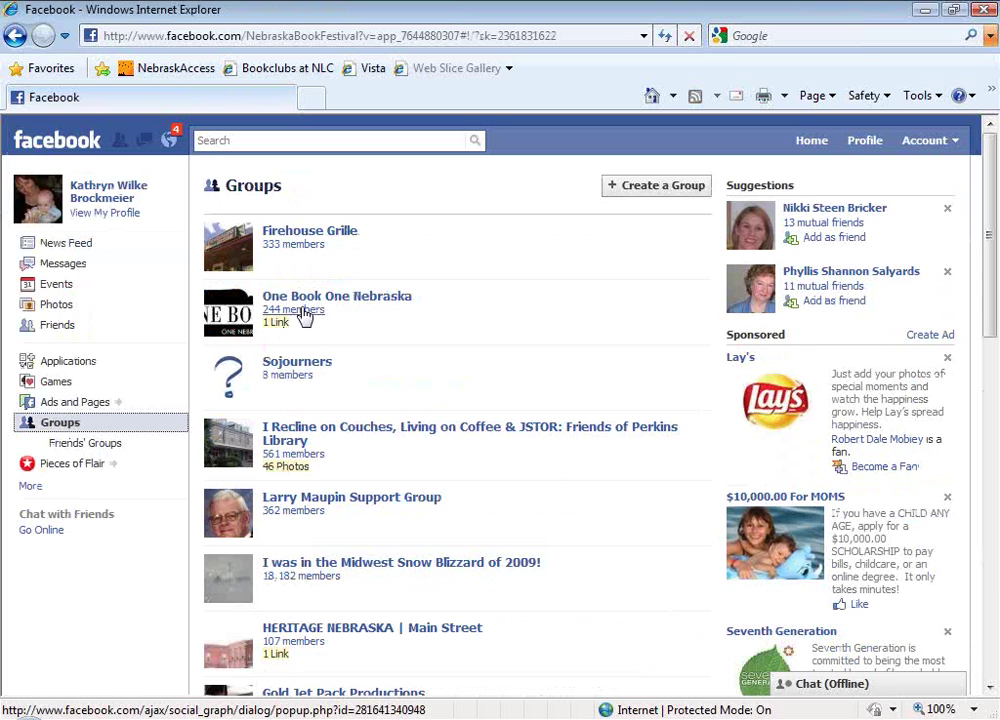
{"action": "left_click", "coordinate": [628, 190]}
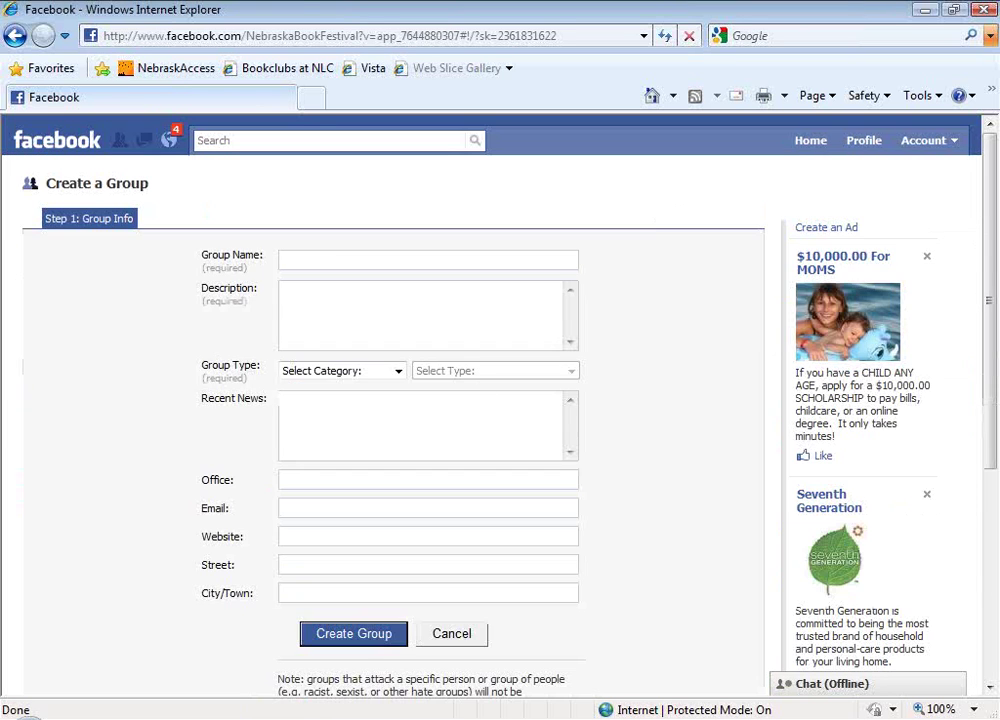
{"action": "left_click", "coordinate": [320, 258]}
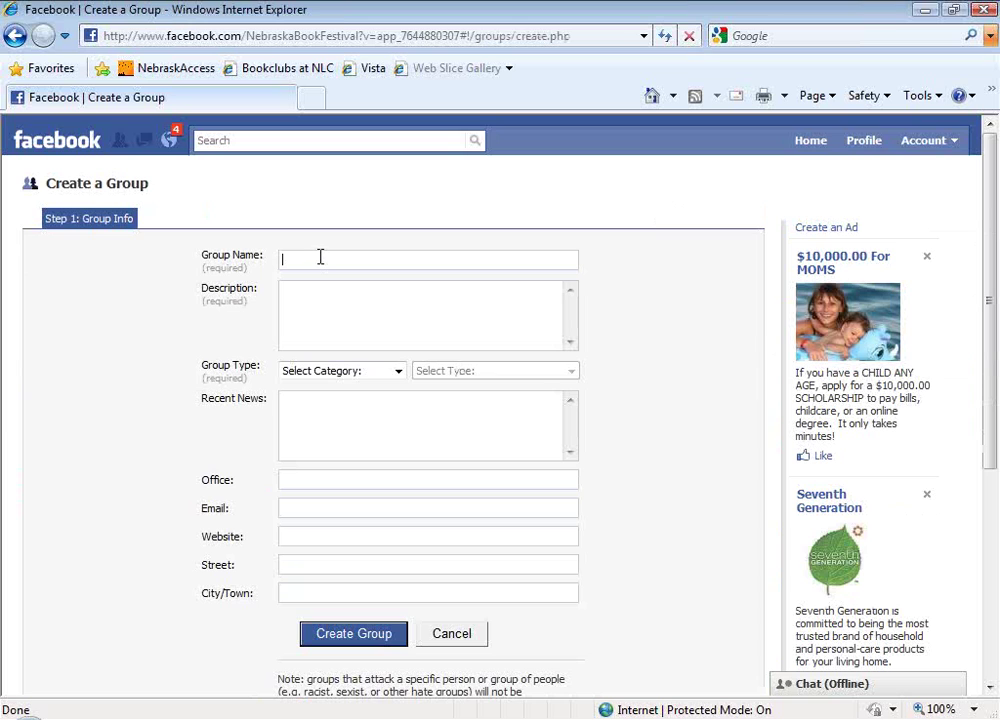
{"action": "type", "text": "Fans of"}
{"action": "key", "text": "BackSpace"}
{"action": "key", "text": "BackSpace"}
{"action": "key", "text": "BackSpace"}
{"action": "key", "text": "BackSpace"}
{"action": "key", "text": "BackSpace"}
{"action": "key", "text": "BackSpace"}
{"action": "type", "text": "Suppo"}
{"action": "key", "text": "BackSpace"}
{"action": "key", "text": "BackSpace"}
{"action": "type", "text": "plort group for nebra"}
{"action": "key", "text": "BackSpace"}
{"action": "key", "text": "BackSpace"}
{"action": "key", "text": "BackSpace"}
{"action": "key", "text": "BackSpace"}
{"action": "type", "text": "NE libr"}
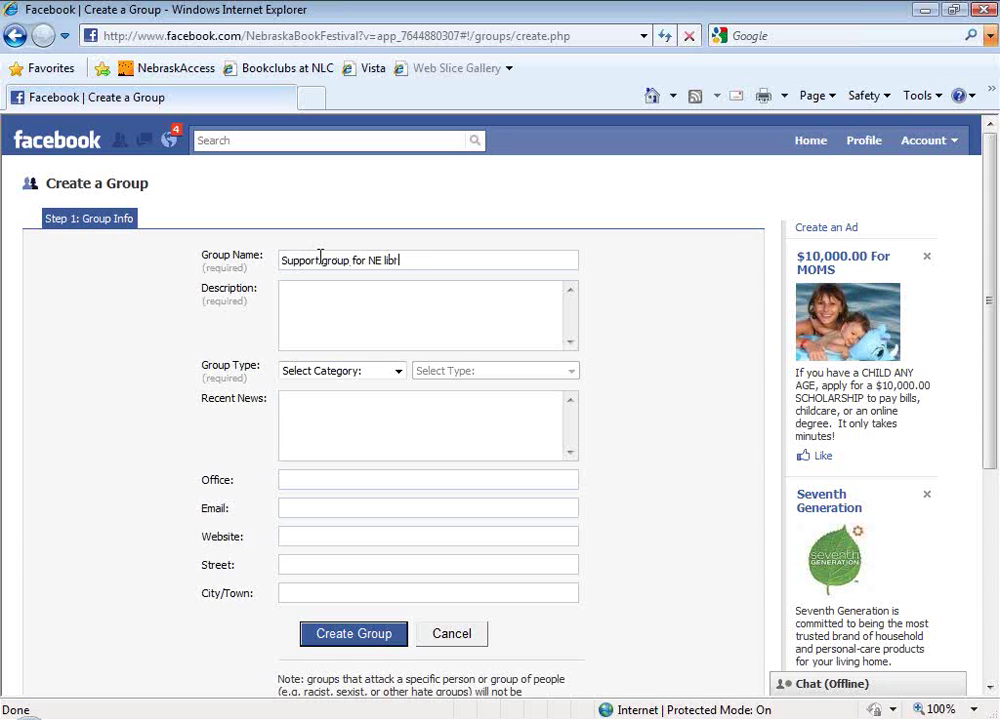
{"action": "type", "text": "arians"}
Set the group's category to Common Interest, and try to create the group with the description and type left empty
{"action": "left_click", "coordinate": [355, 328]}
{"action": "left_click", "coordinate": [398, 372]}
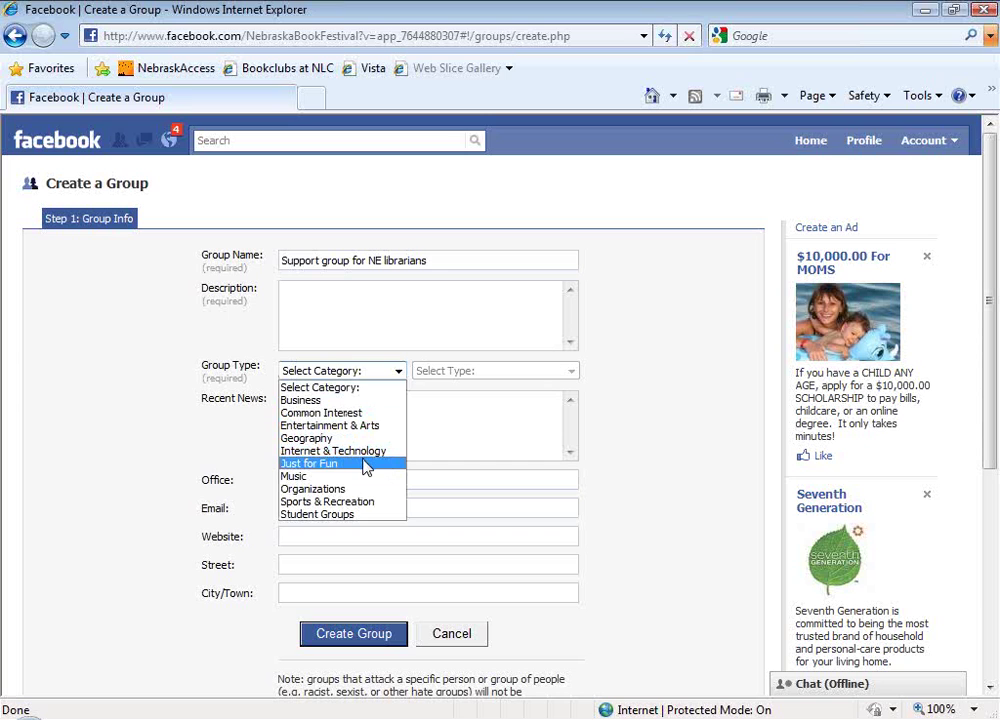
{"action": "left_click", "coordinate": [325, 413]}
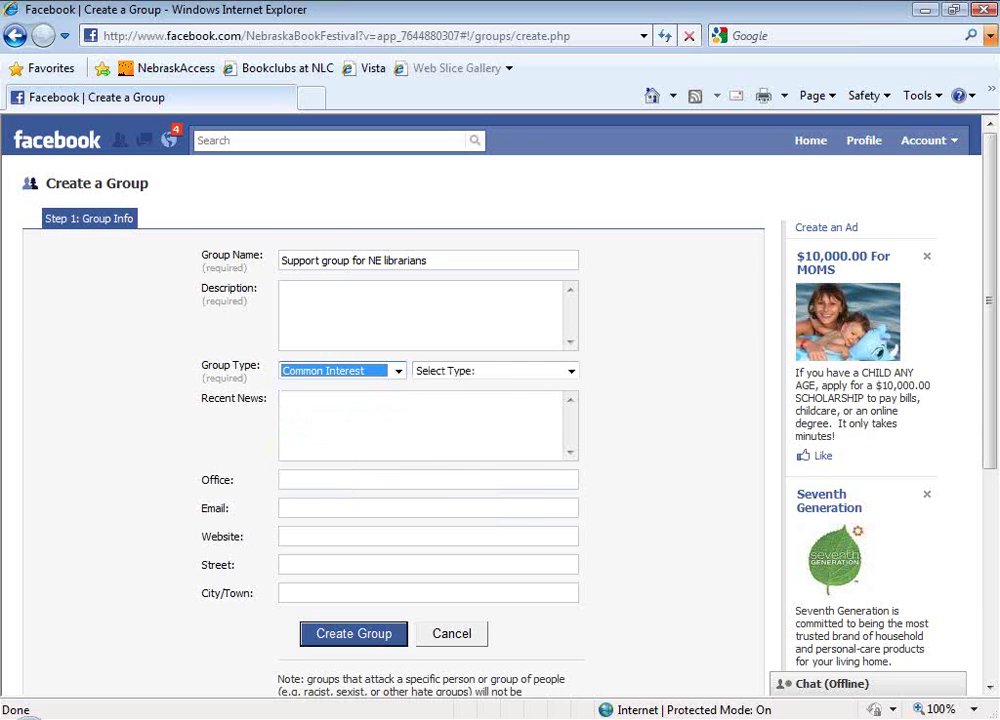
{"action": "left_click", "coordinate": [571, 371]}
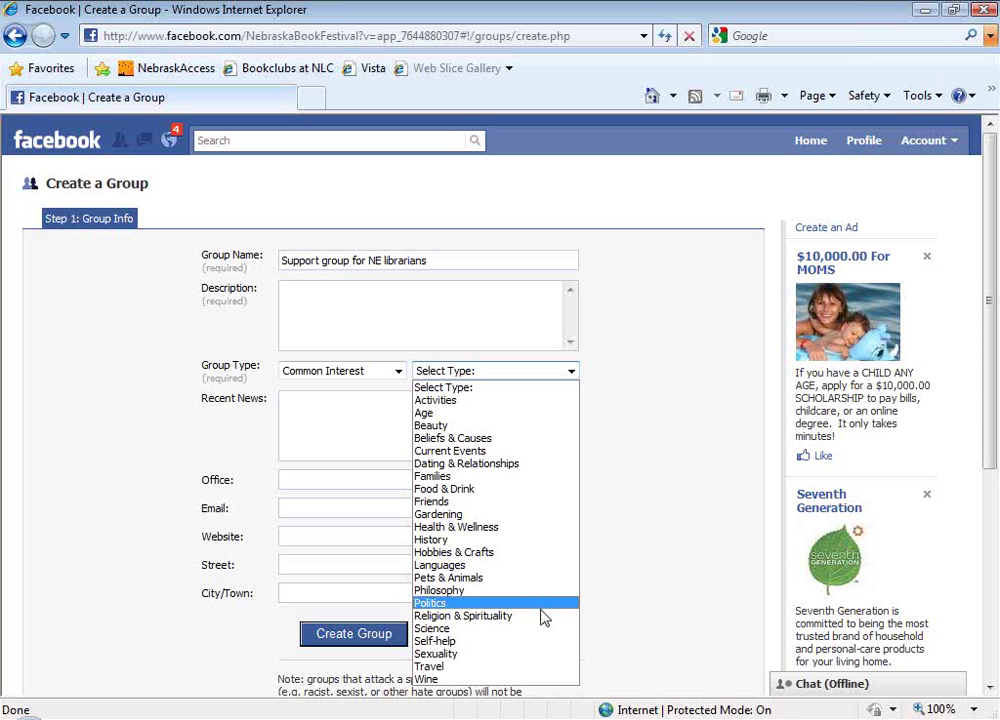
{"action": "left_click", "coordinate": [397, 375]}
{"action": "left_click", "coordinate": [440, 437]}
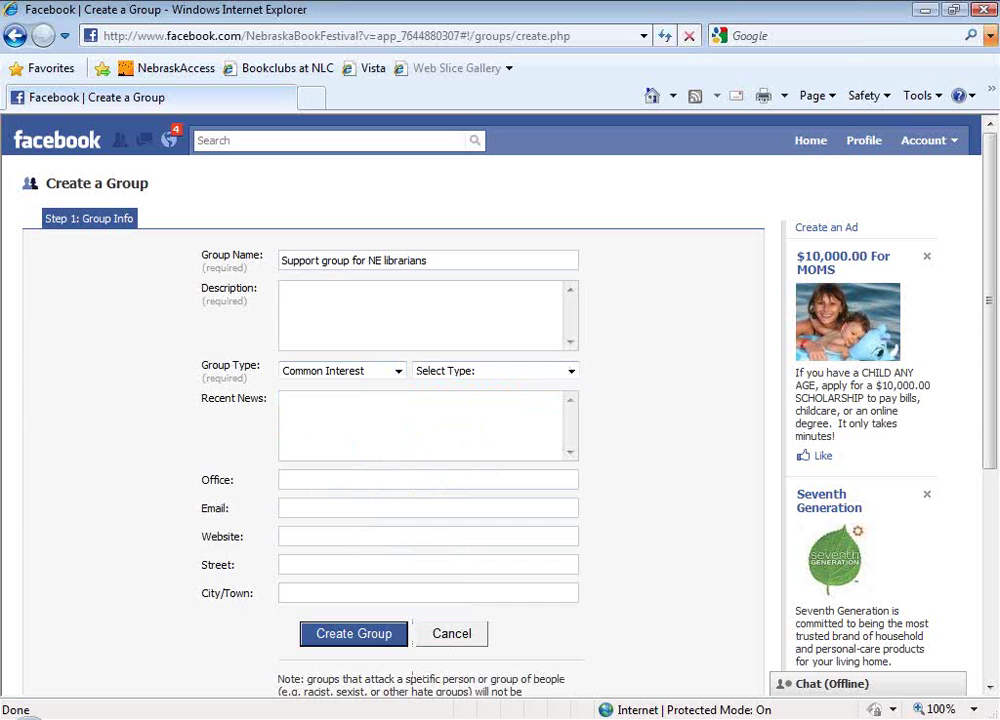
{"action": "left_click", "coordinate": [379, 635]}
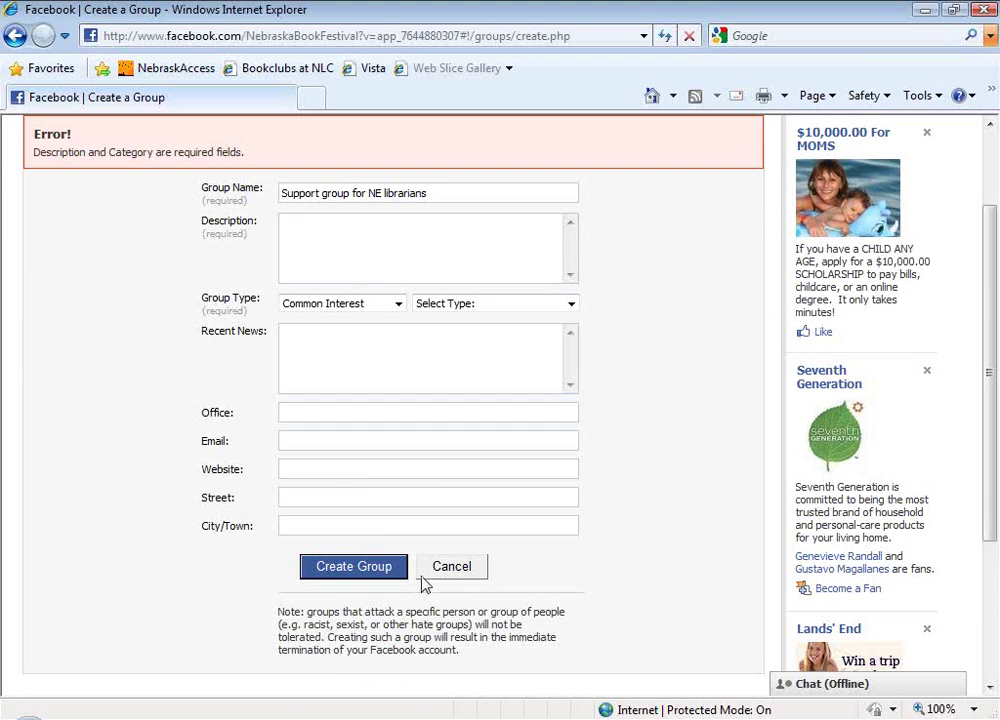
Enter "asdfasdfas" as the description, choose Activities as the group type, and create the group
{"action": "scroll", "coordinate": [430, 540], "scroll_direction": "up", "scroll_amount": 1}
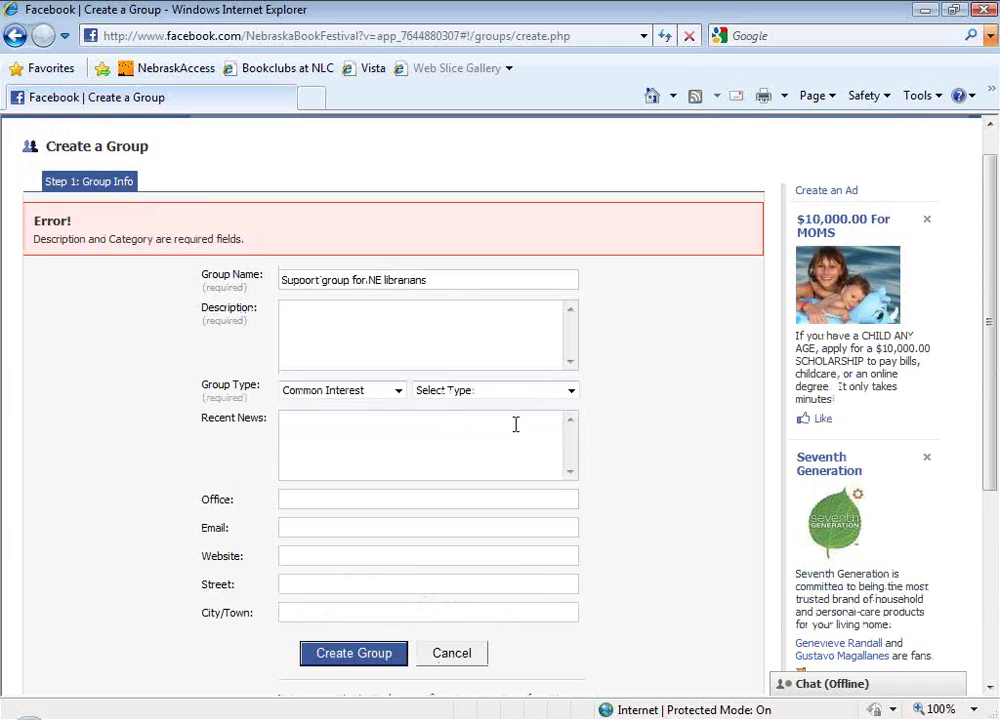
{"action": "left_click", "coordinate": [402, 337]}
{"action": "type", "text": "asdfasdfasd"}
{"action": "left_click", "coordinate": [570, 391]}
{"action": "left_click", "coordinate": [573, 420]}
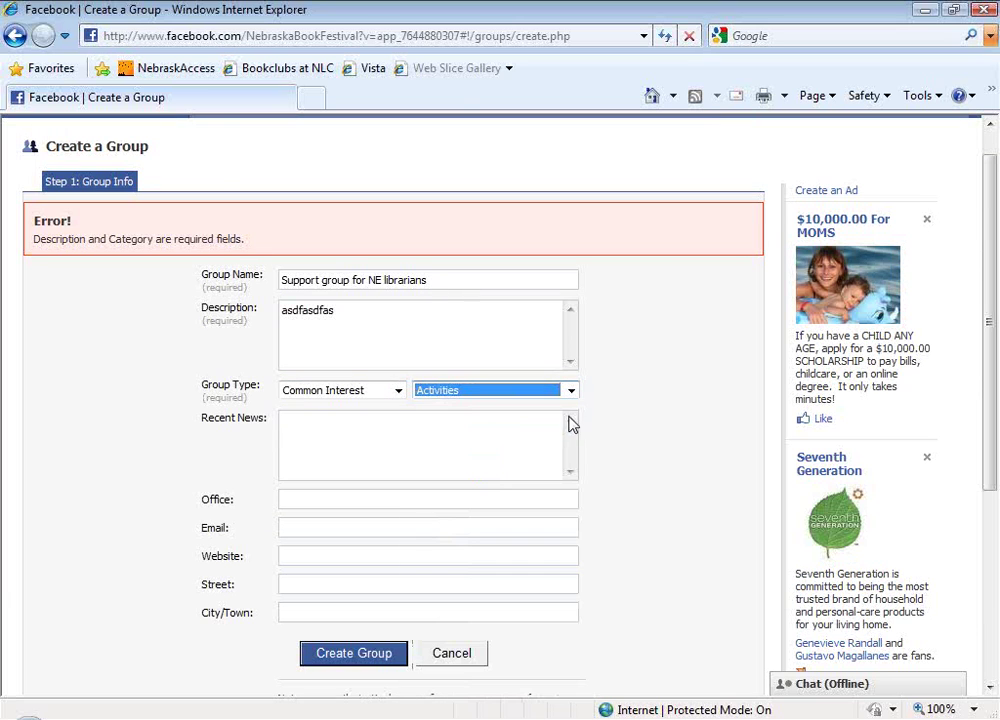
{"action": "left_click", "coordinate": [342, 660]}
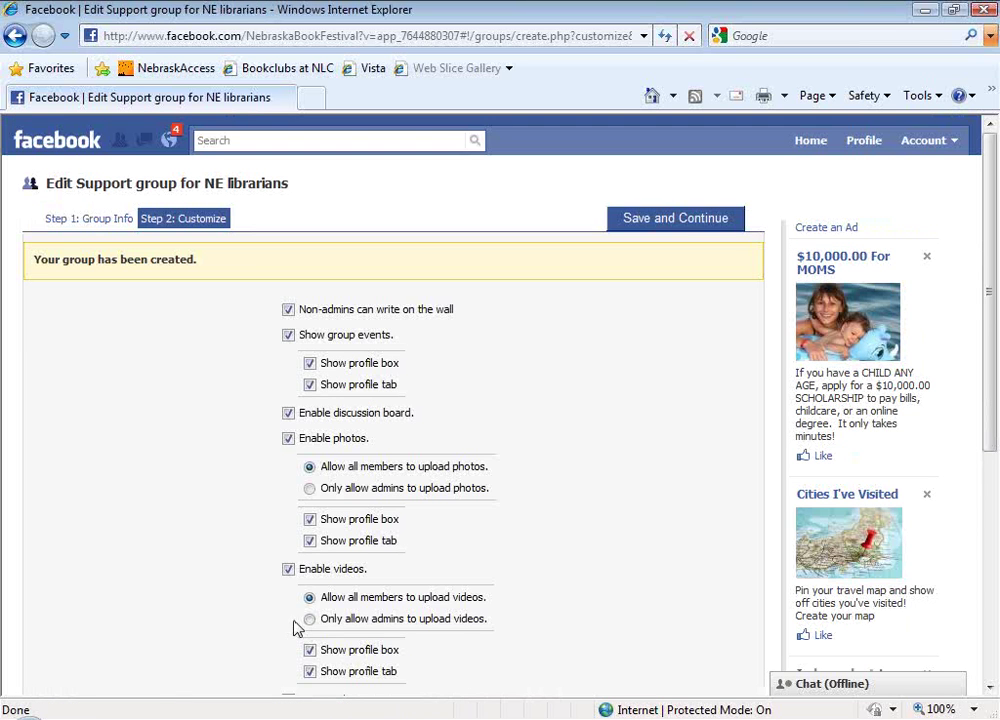
Save the group's default customization options with open access, and publish the group to the wall and friends' home pages
{"action": "scroll", "coordinate": [297, 628], "scroll_direction": "down", "scroll_amount": 3}
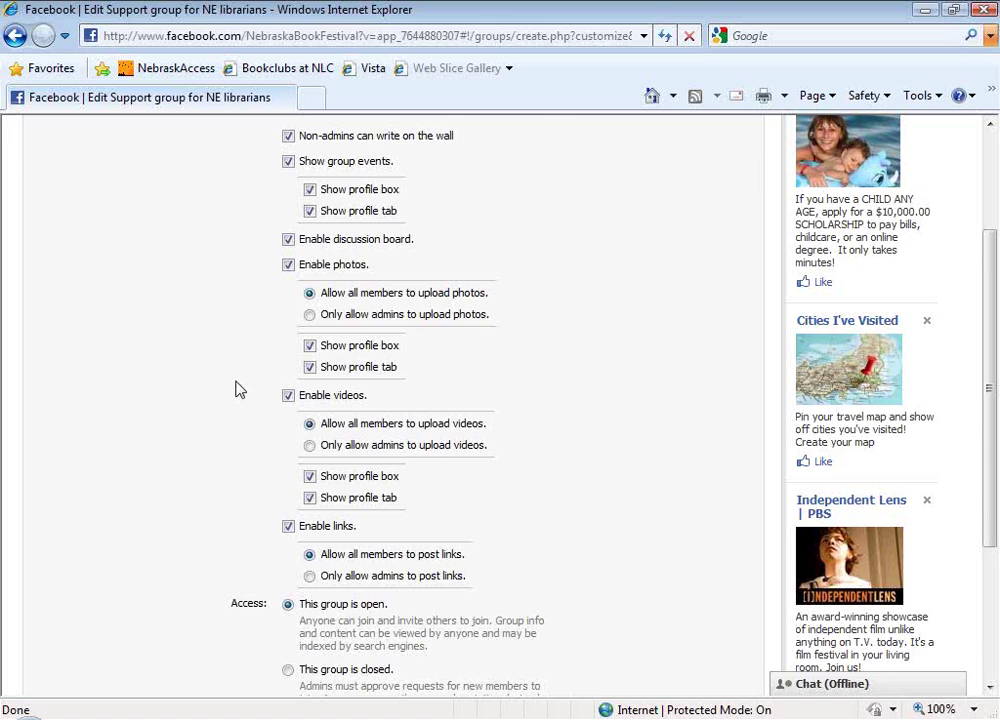
{"action": "scroll", "coordinate": [237, 389], "scroll_direction": "down", "scroll_amount": 3}
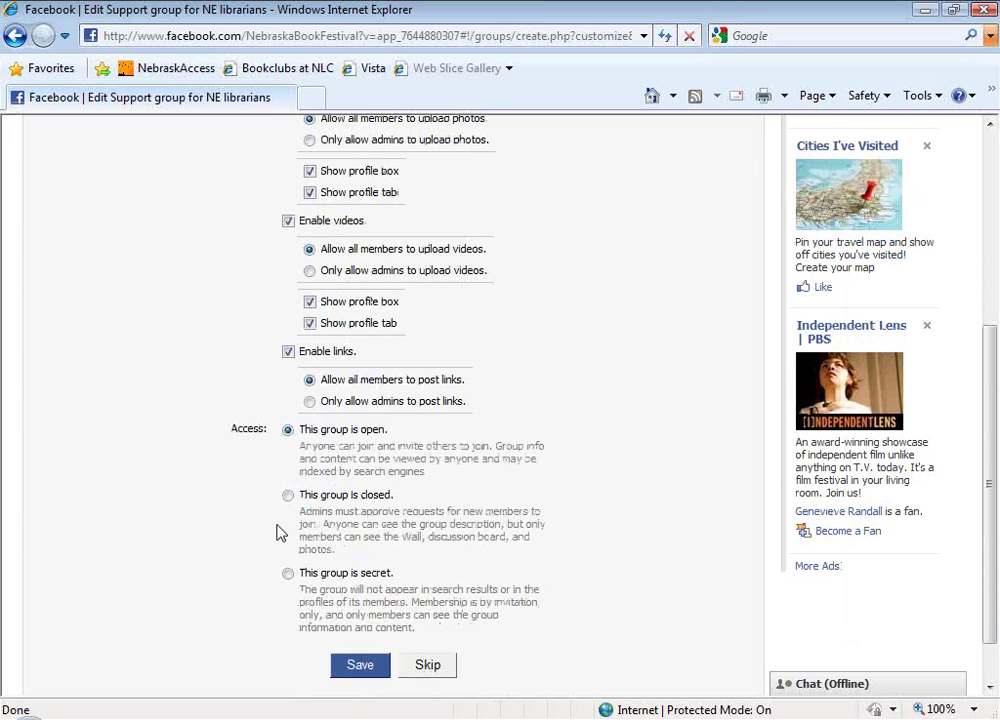
{"action": "scroll", "coordinate": [393, 604], "scroll_direction": "down", "scroll_amount": 1}
{"action": "left_click", "coordinate": [384, 603]}
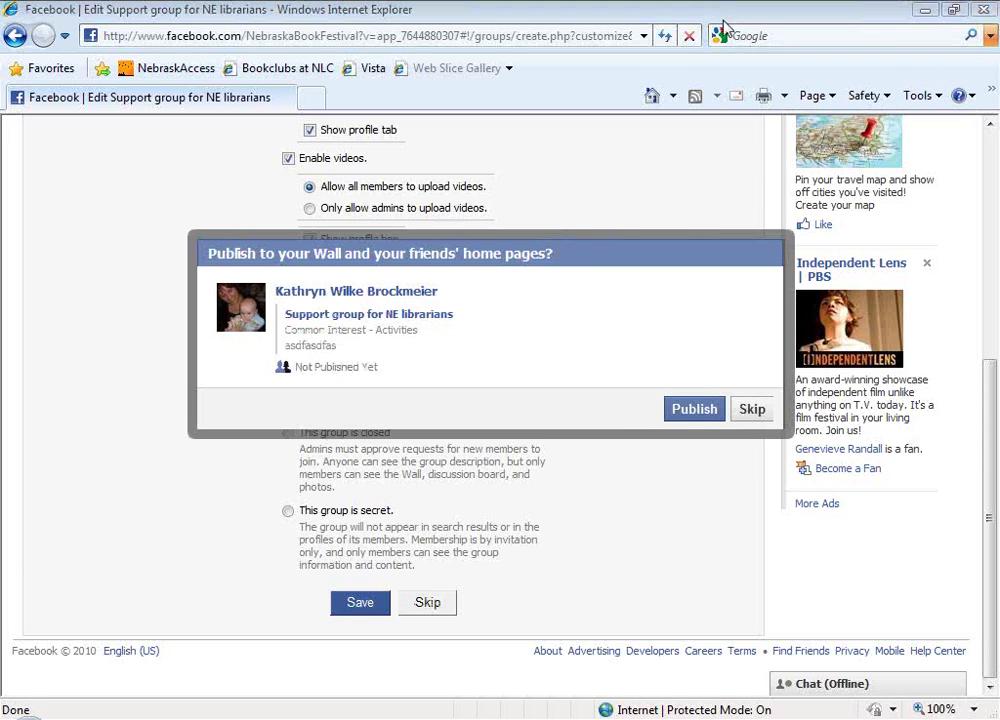
{"action": "left_click", "coordinate": [694, 408]}
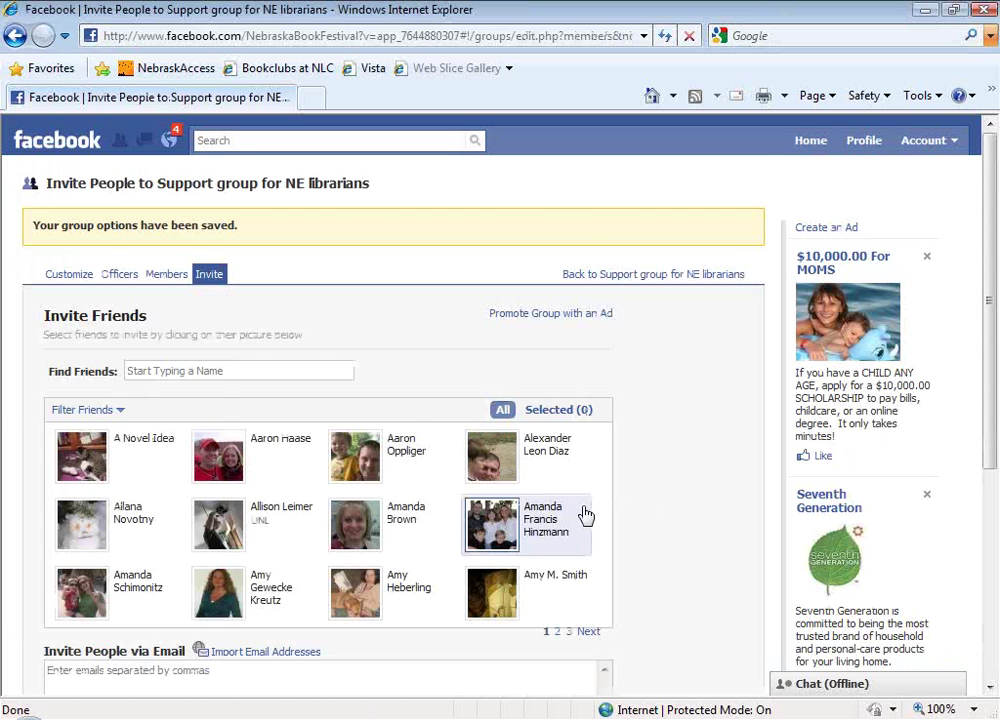
Look over the group's options for inviting friends and people via email
{"action": "scroll", "coordinate": [453, 400], "scroll_direction": "down", "scroll_amount": 3}
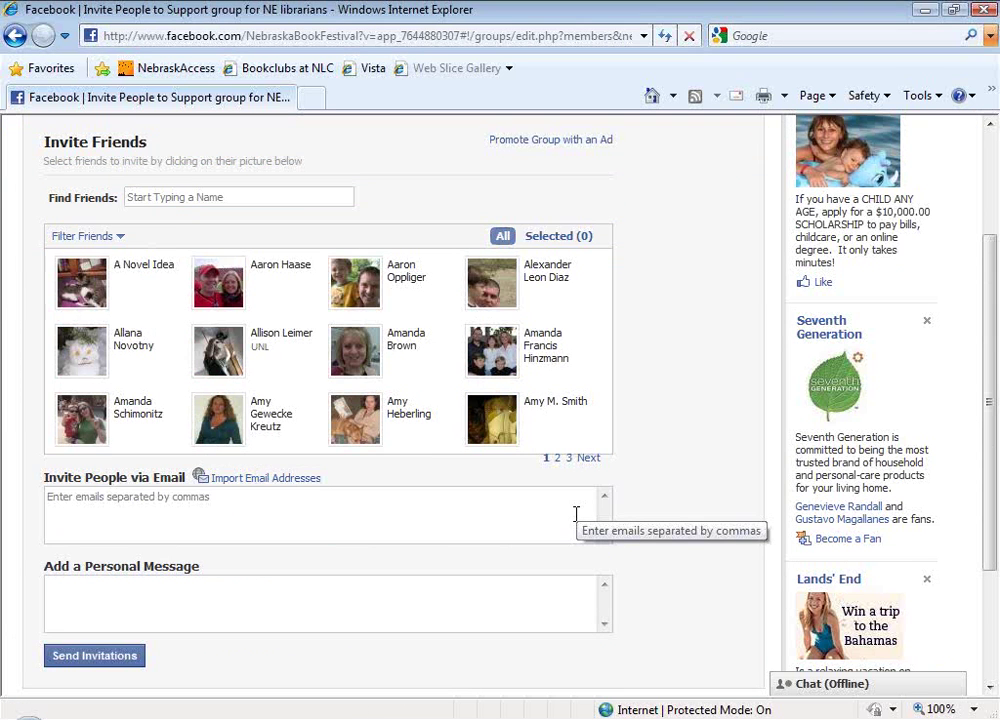
{"action": "scroll", "coordinate": [576, 514], "scroll_direction": "down", "scroll_amount": 2}
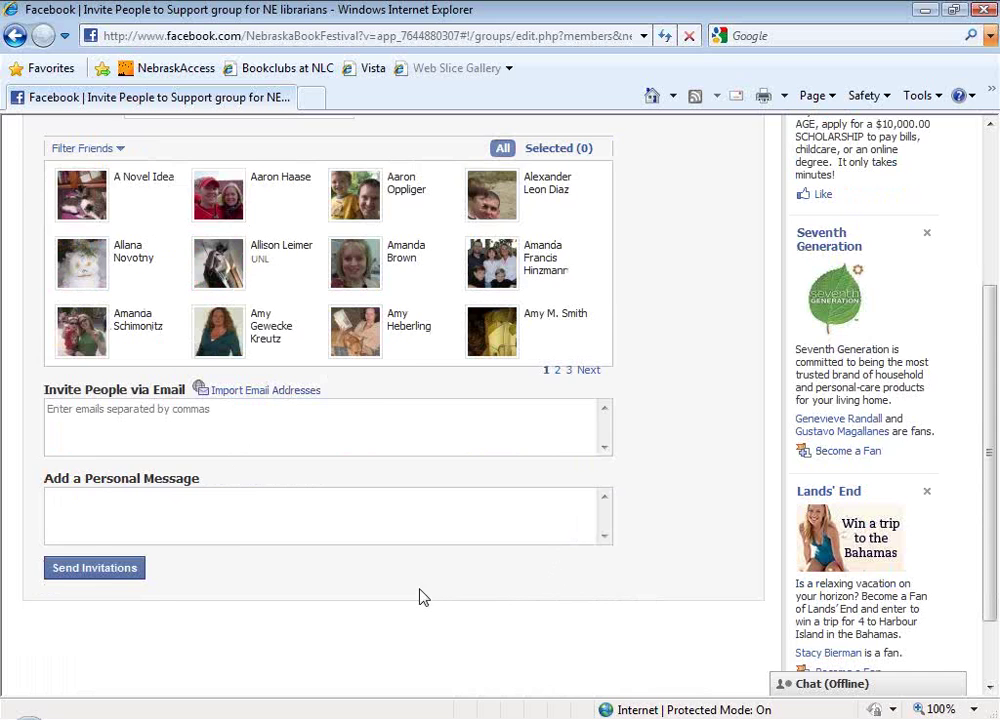
{"action": "scroll", "coordinate": [420, 597], "scroll_direction": "up", "scroll_amount": 3}
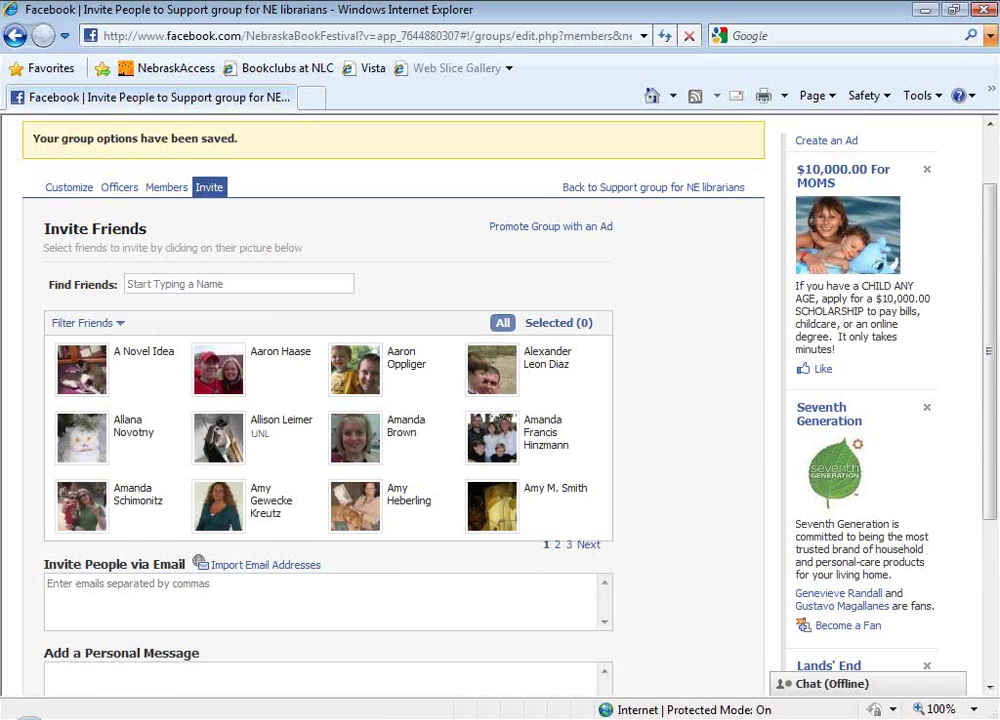
{"action": "scroll", "coordinate": [417, 440], "scroll_direction": "up", "scroll_amount": 2}
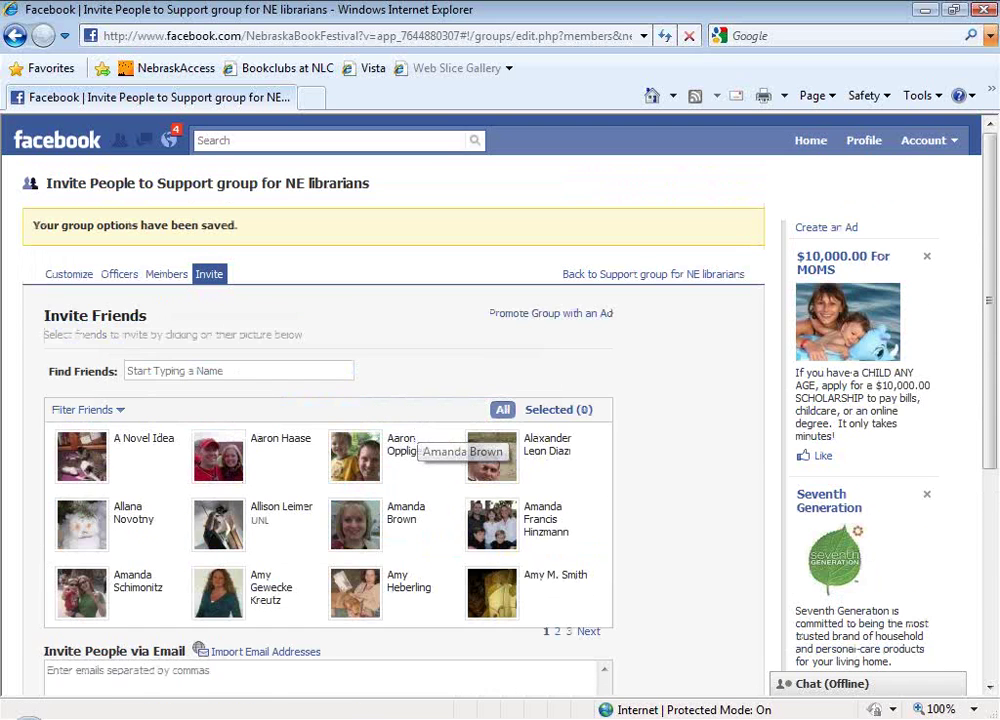
Return to the groups list and view the info page of "Support group for NE librarians"
{"action": "left_click", "coordinate": [56, 145]}
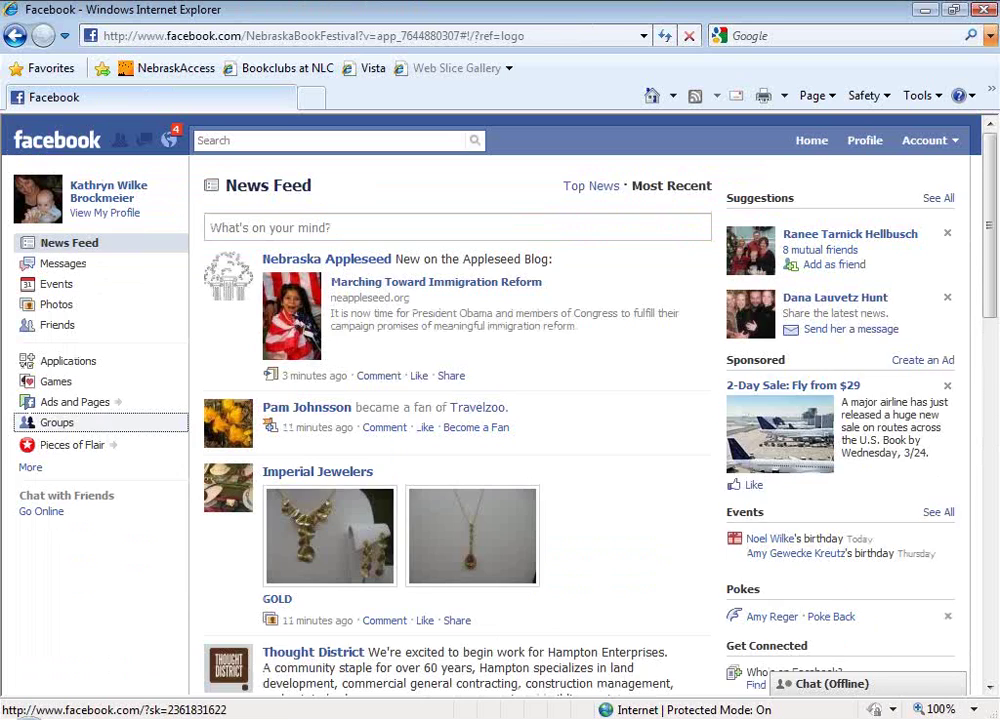
{"action": "left_click", "coordinate": [57, 422]}
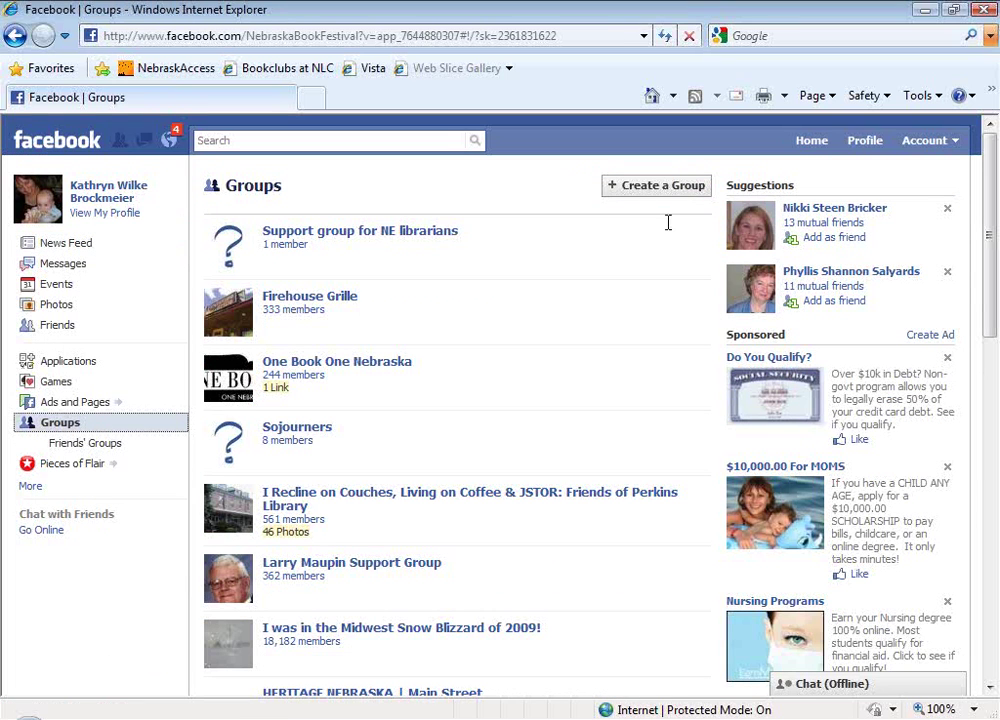
{"action": "left_click", "coordinate": [338, 232]}
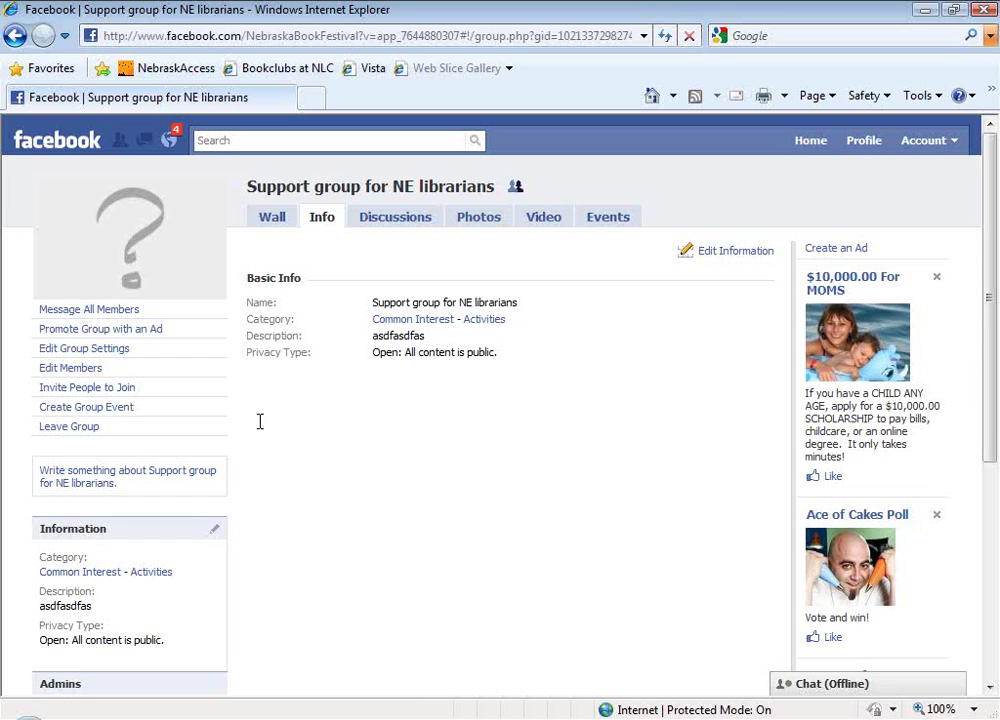
Return home and open the Nebraska Book Festival page from the managed ads and pages
{"action": "left_click", "coordinate": [46, 145]}
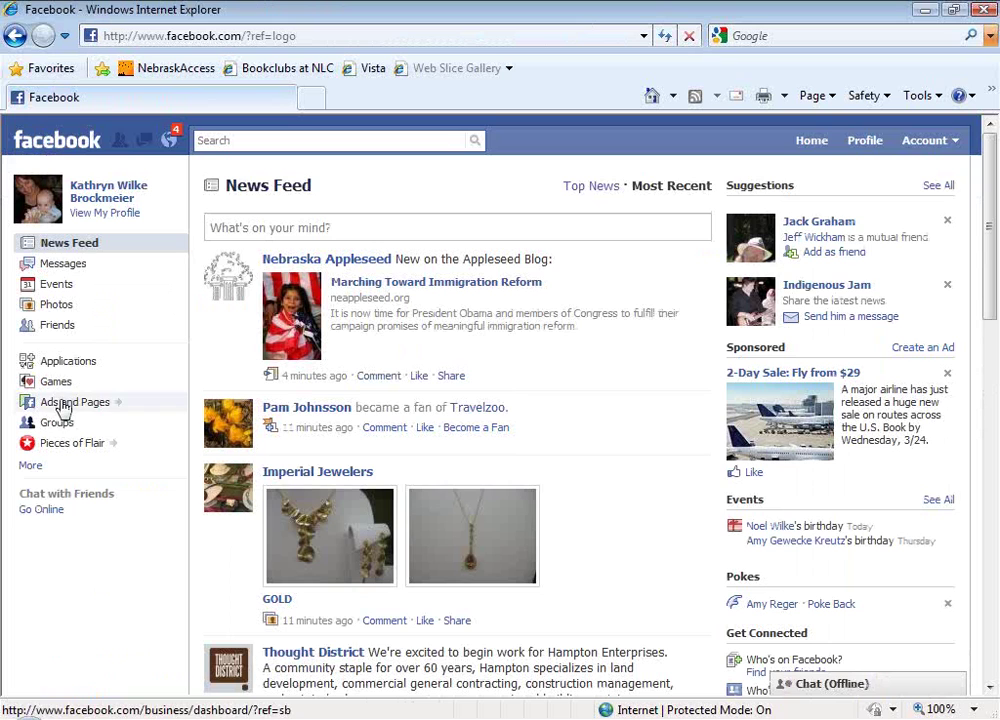
{"action": "left_click", "coordinate": [63, 404]}
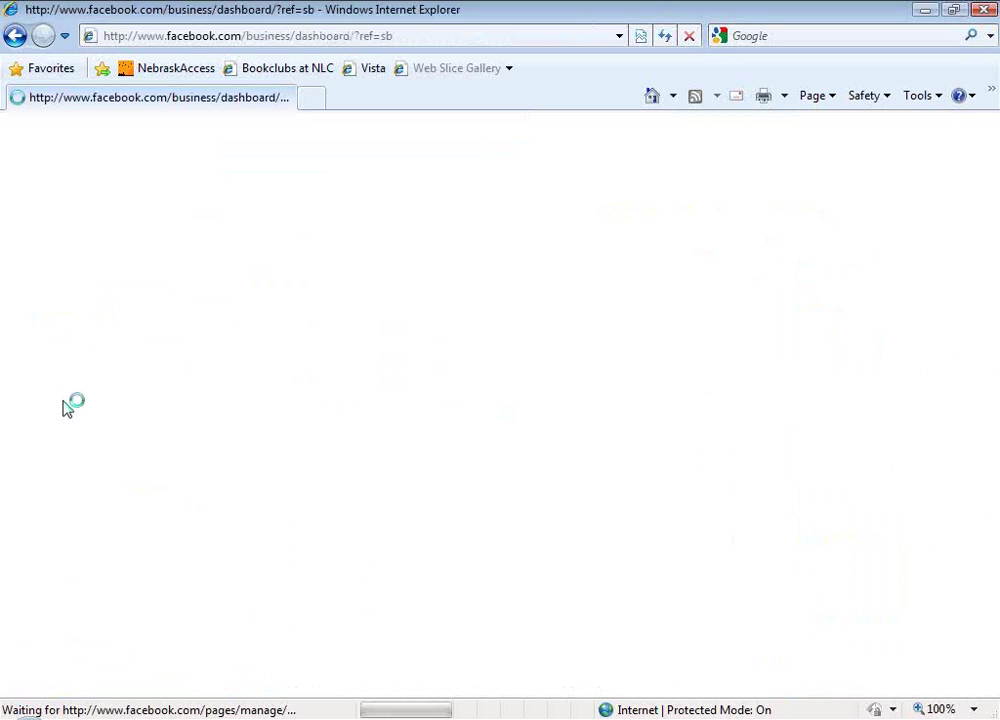
{"action": "left_click", "coordinate": [125, 301]}
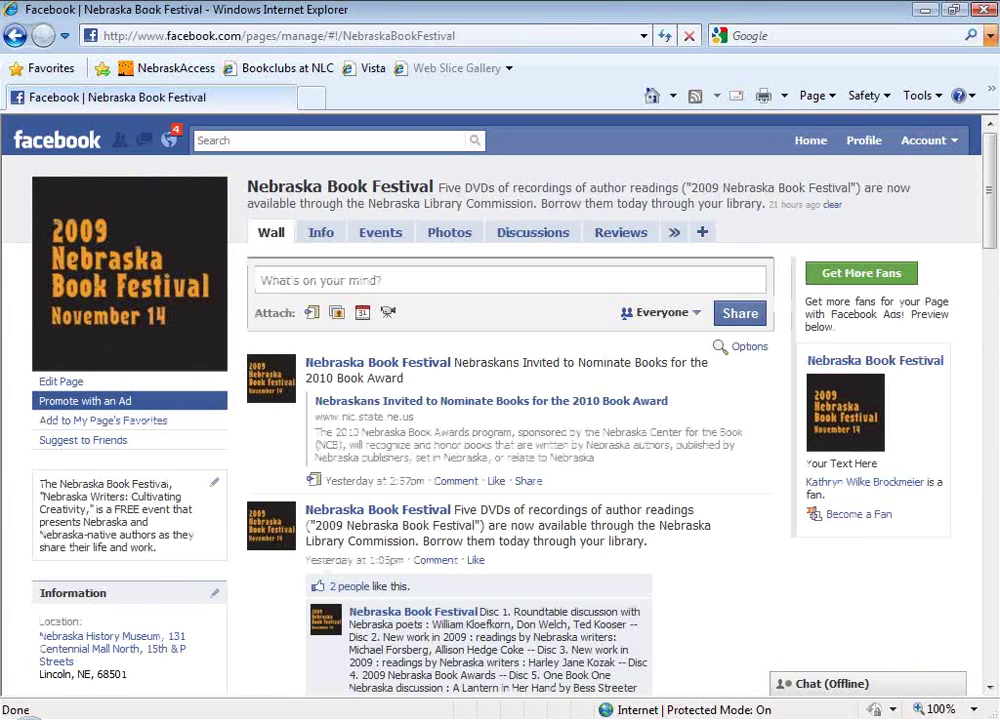
Open the Post to Profile form for sharing the Nebraska Book Festival page
{"action": "scroll", "coordinate": [500, 400], "scroll_direction": "down", "scroll_amount": 5}
{"action": "scroll", "coordinate": [120, 430], "scroll_direction": "down", "scroll_amount": 15}
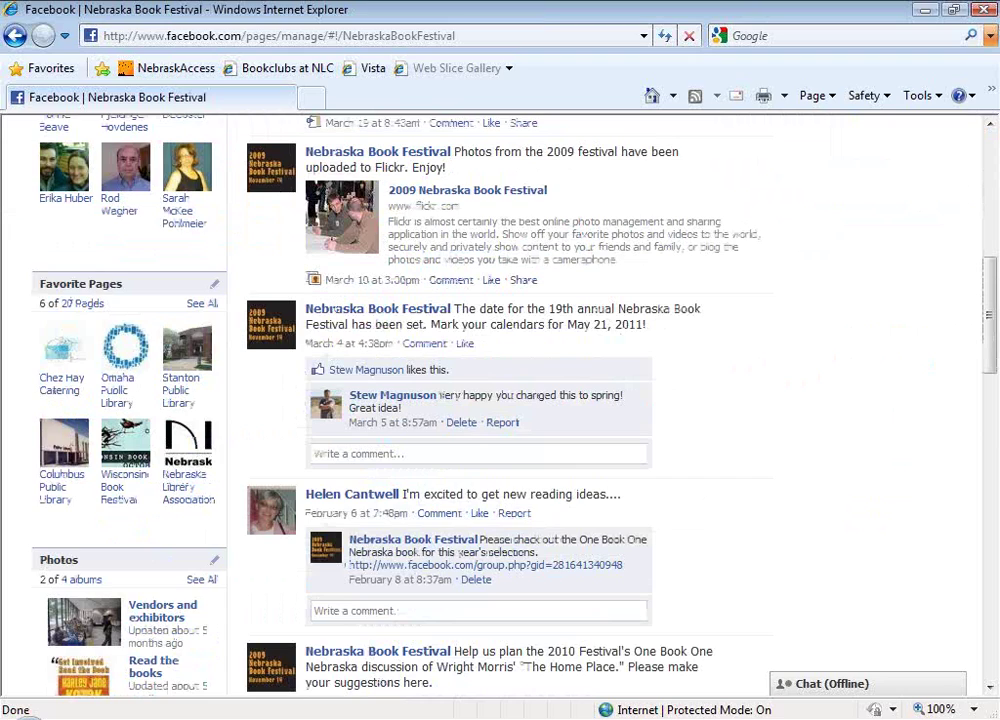
{"action": "left_click", "coordinate": [84, 444]}
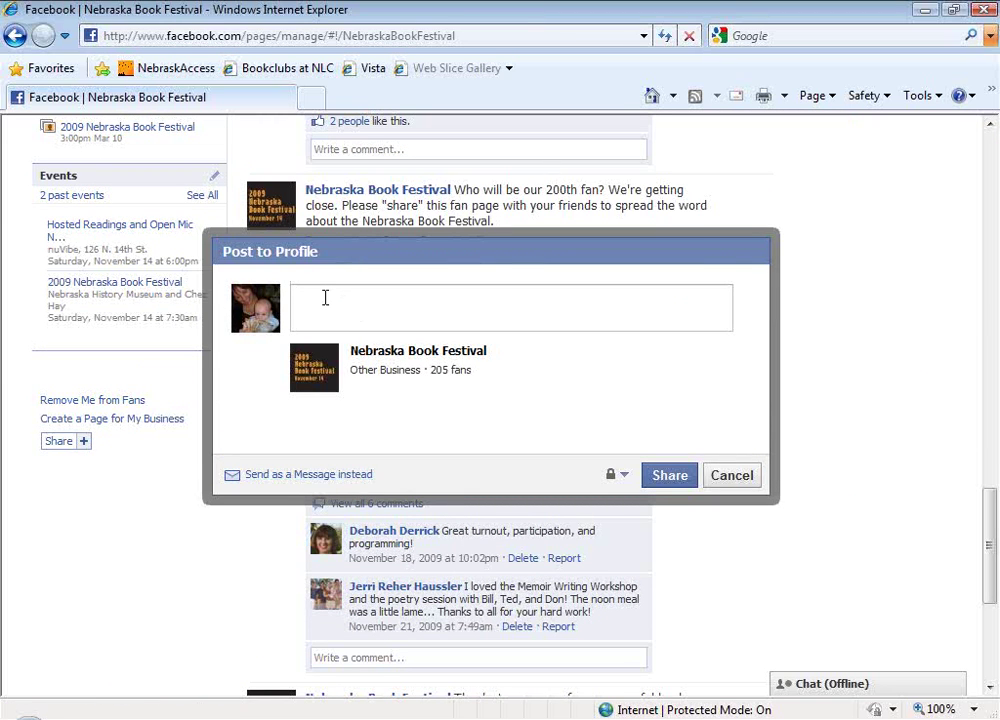
Share the page to the profile with the message "Check out the latest info on the Nebraska Book Awards!"
{"action": "type", "text": "Check out the la"}
{"action": "type", "text": "st"}
{"action": "key", "text": "BackSpace"}
{"action": "key", "text": "BackSpace"}
{"action": "type", "text": "test "}
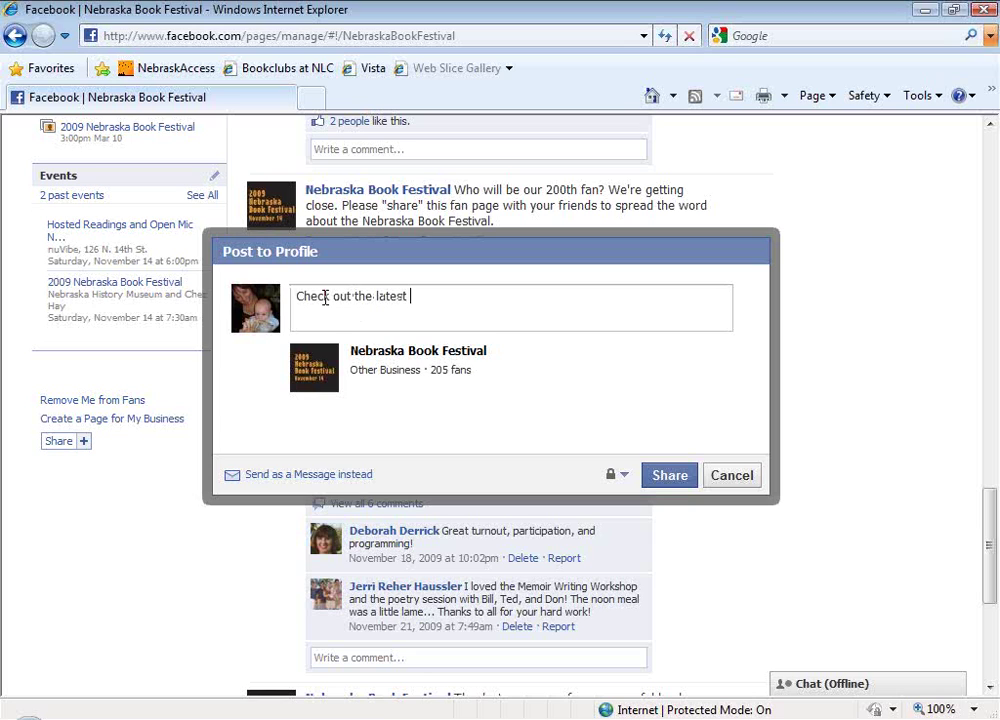
{"action": "type", "text": "Info on the "}
{"action": "type", "text": "annual"}
{"action": "key", "text": "BackSpace"}
{"action": "key", "text": "BackSpace"}
{"action": "key", "text": "BackSpace"}
{"action": "key", "text": "BackSpace"}
{"action": "key", "text": "BackSpace"}
{"action": "key", "text": "BackSpace"}
{"action": "key", "text": "BackSpace"}
{"action": "type", "text": "Nebraska B"}
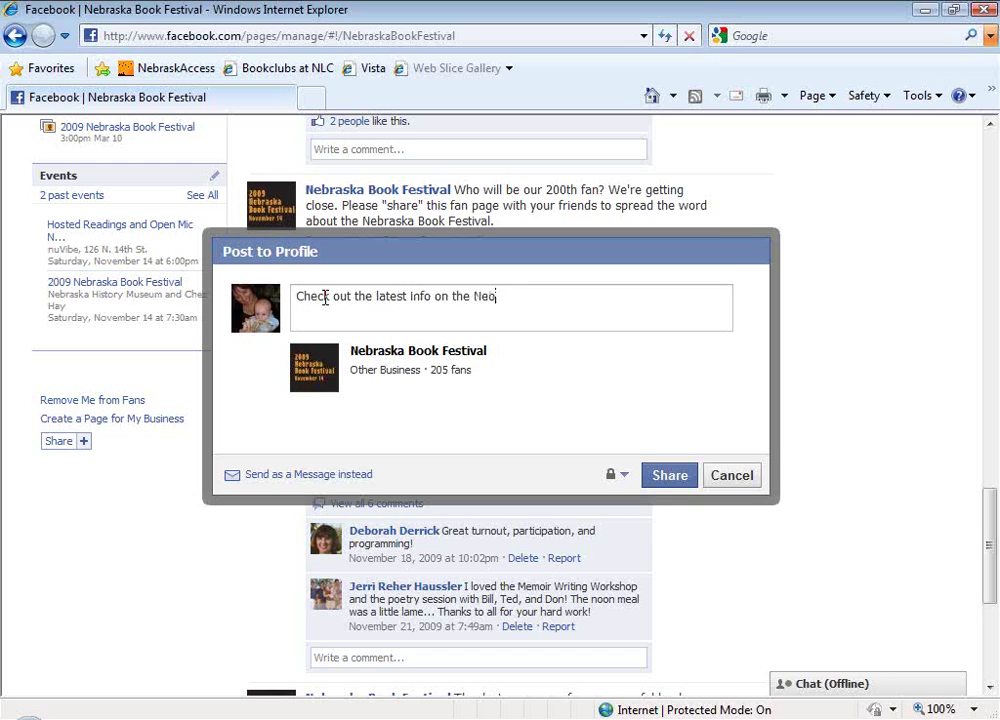
{"action": "type", "text": "ook Awards"}
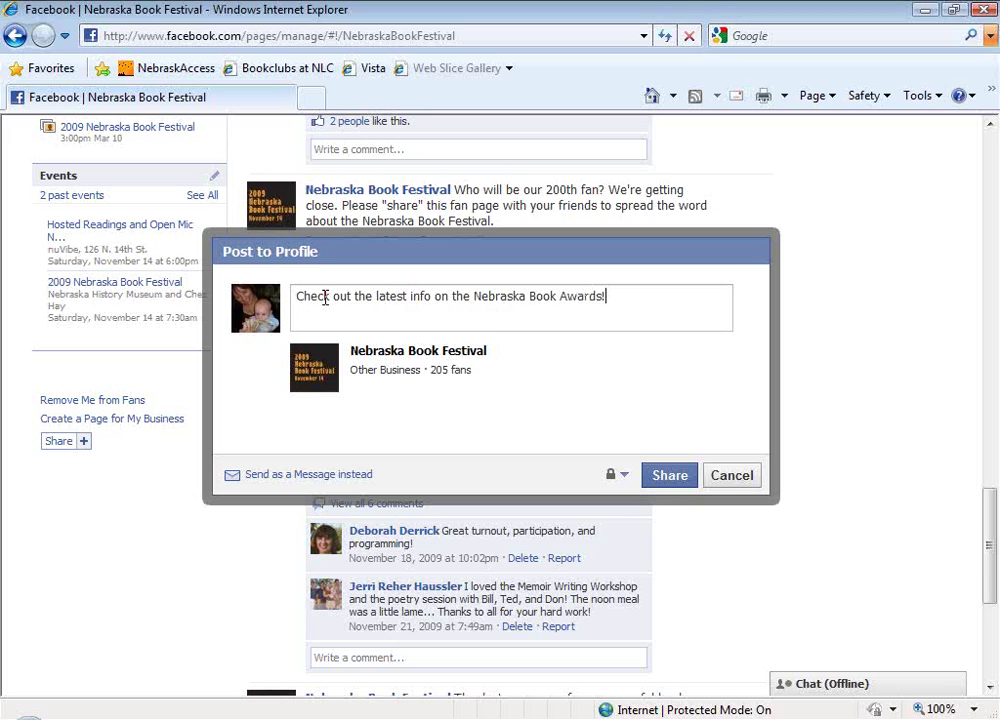
{"action": "type", "text": "!"}
{"action": "left_click", "coordinate": [680, 476]}
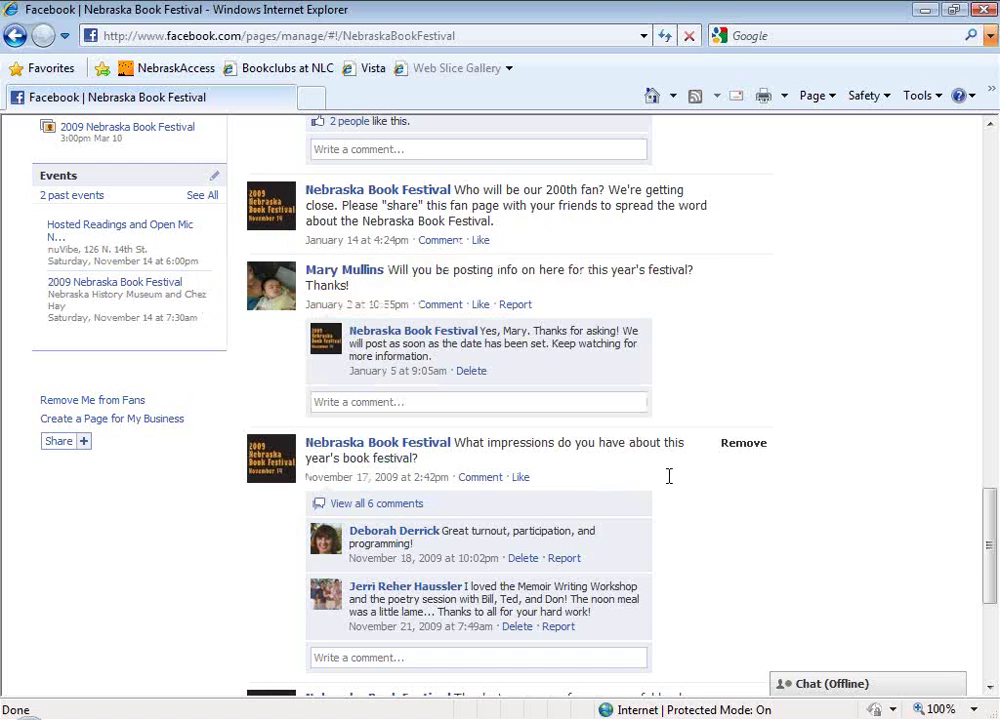
Return to the home page and open the One Book One Nebraska group from the groups list
{"action": "scroll", "coordinate": [669, 476], "scroll_direction": "up", "scroll_amount": 3}
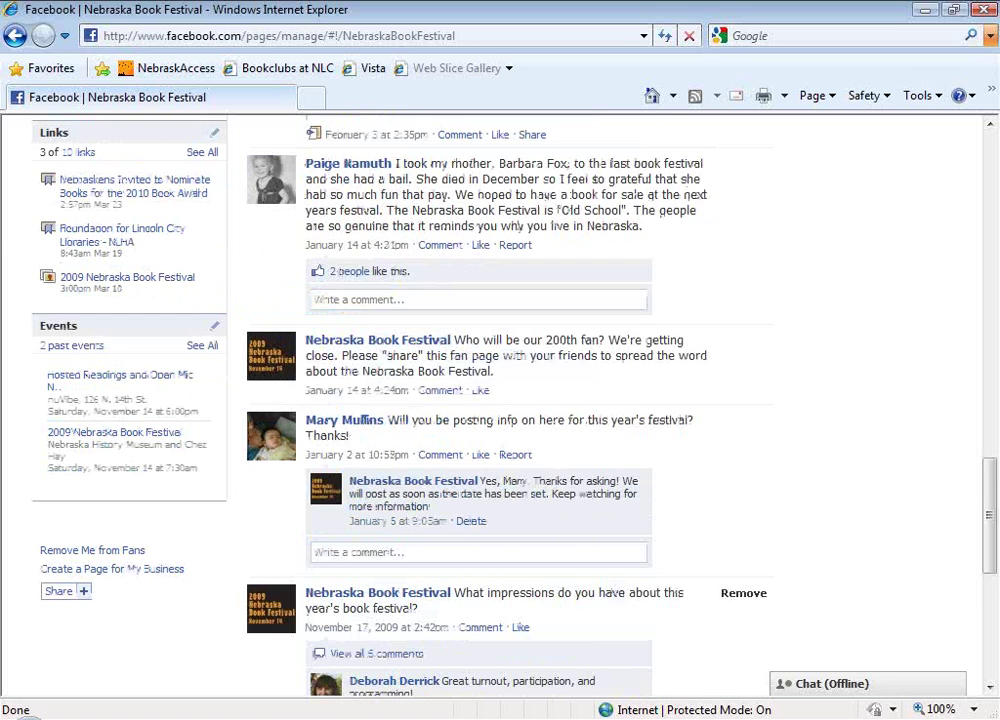
{"action": "scroll", "coordinate": [665, 475], "scroll_direction": "up", "scroll_amount": 10}
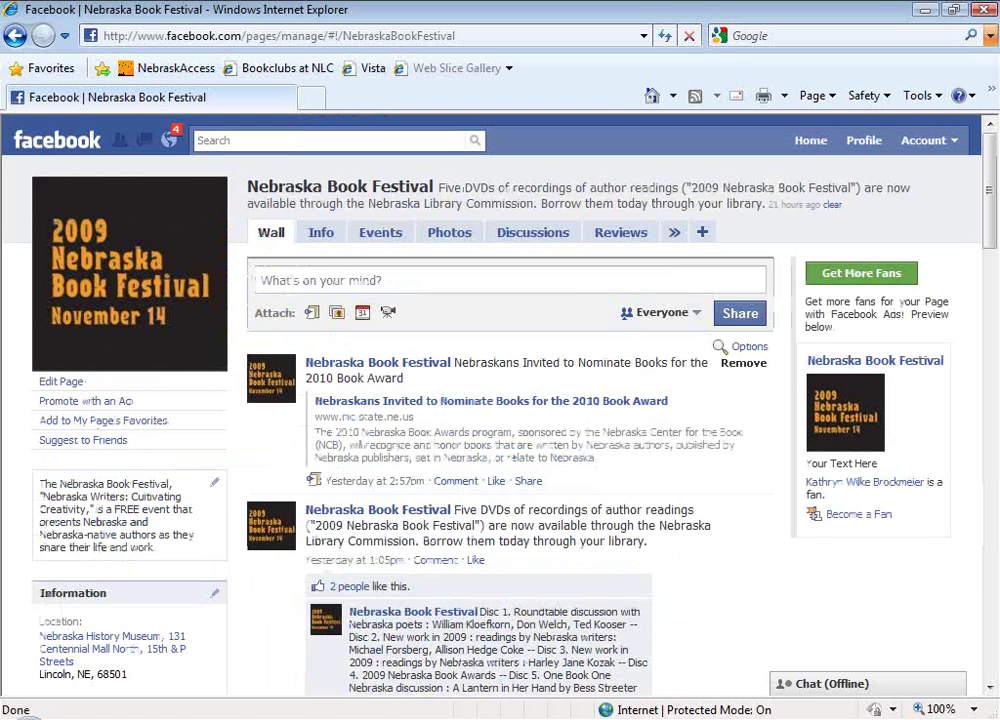
{"action": "left_click", "coordinate": [58, 146]}
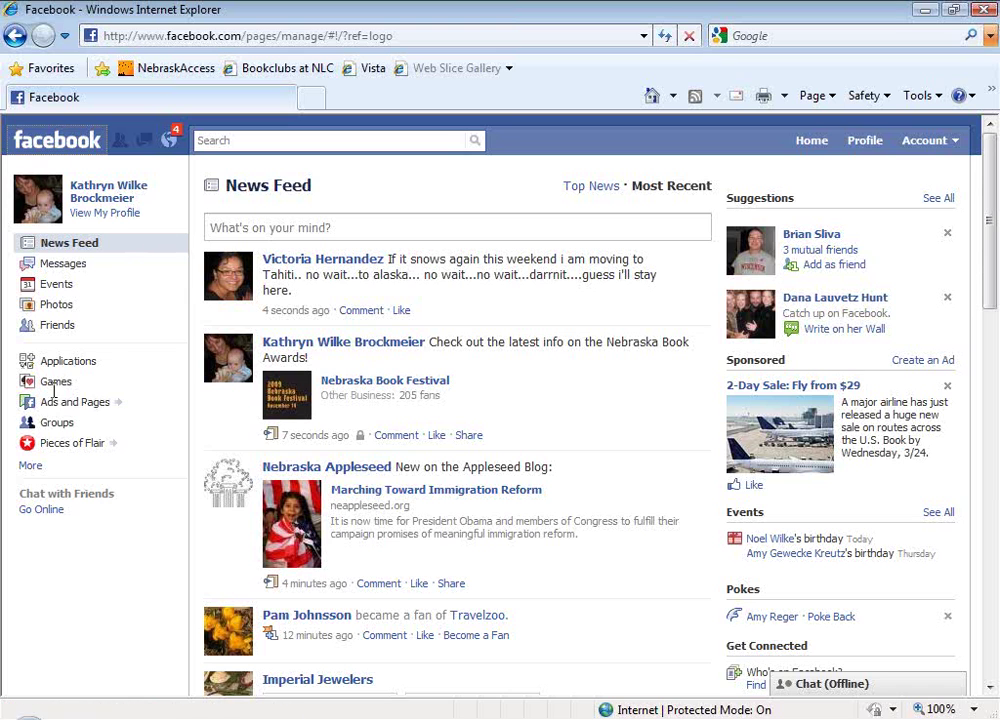
{"action": "left_click", "coordinate": [60, 424]}
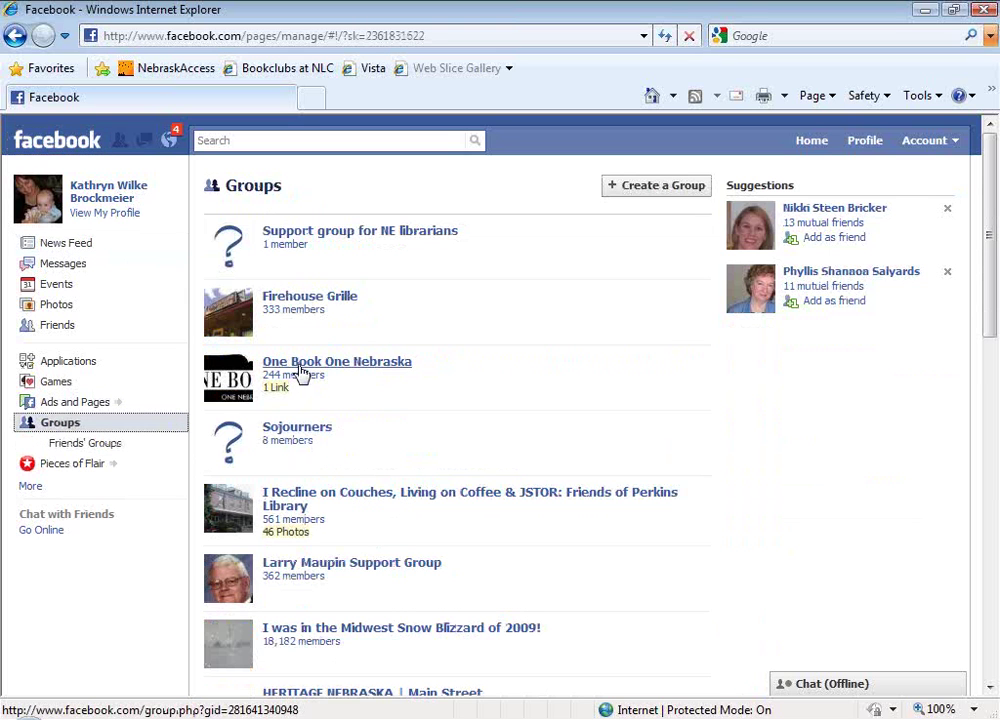
{"action": "left_click", "coordinate": [300, 368]}
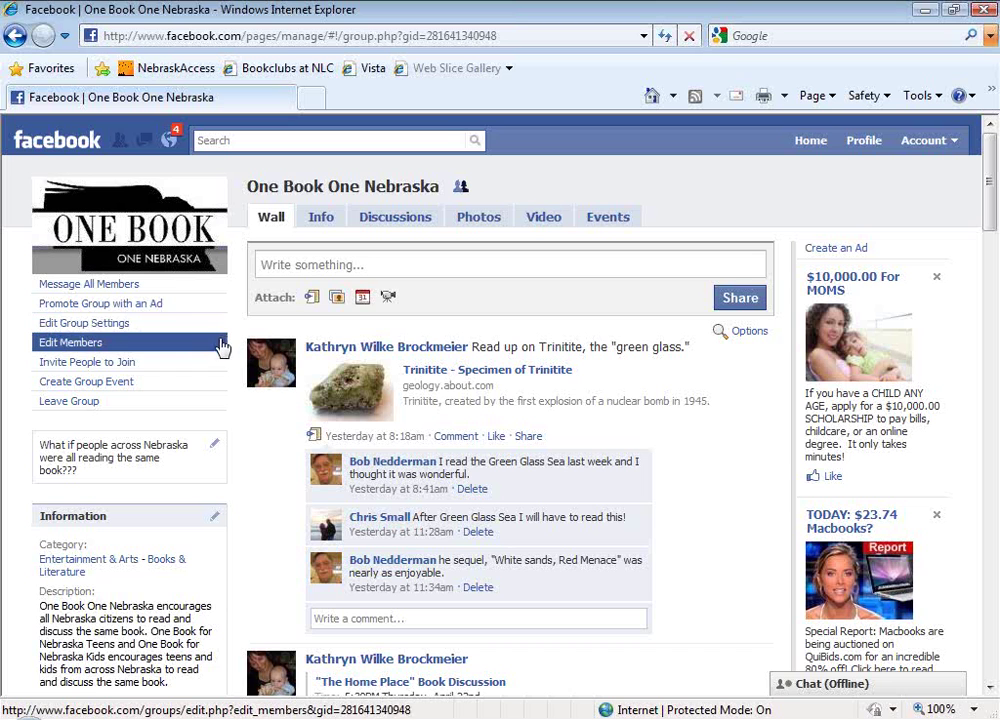
Look over the One Book One Nebraska wall posts, comments, group description and members
{"action": "scroll", "coordinate": [500, 400], "scroll_direction": "down", "scroll_amount": 3}
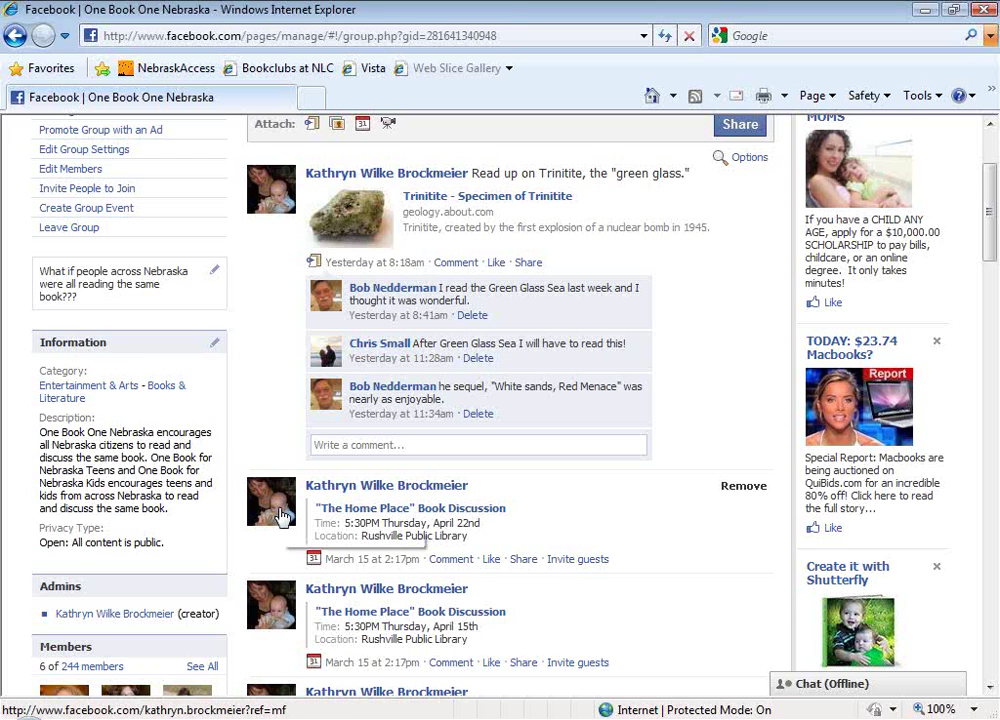
{"action": "scroll", "coordinate": [283, 520], "scroll_direction": "down", "scroll_amount": 2}
{"action": "scroll", "coordinate": [280, 530], "scroll_direction": "down", "scroll_amount": 2}
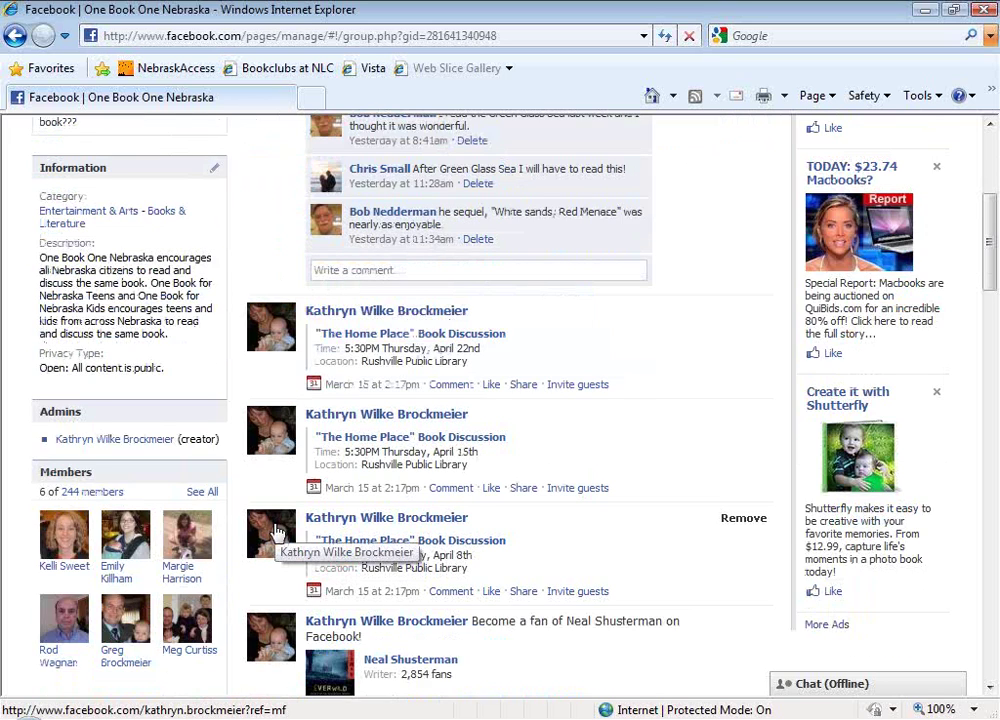
{"action": "scroll", "coordinate": [278, 533], "scroll_direction": "down", "scroll_amount": 2}
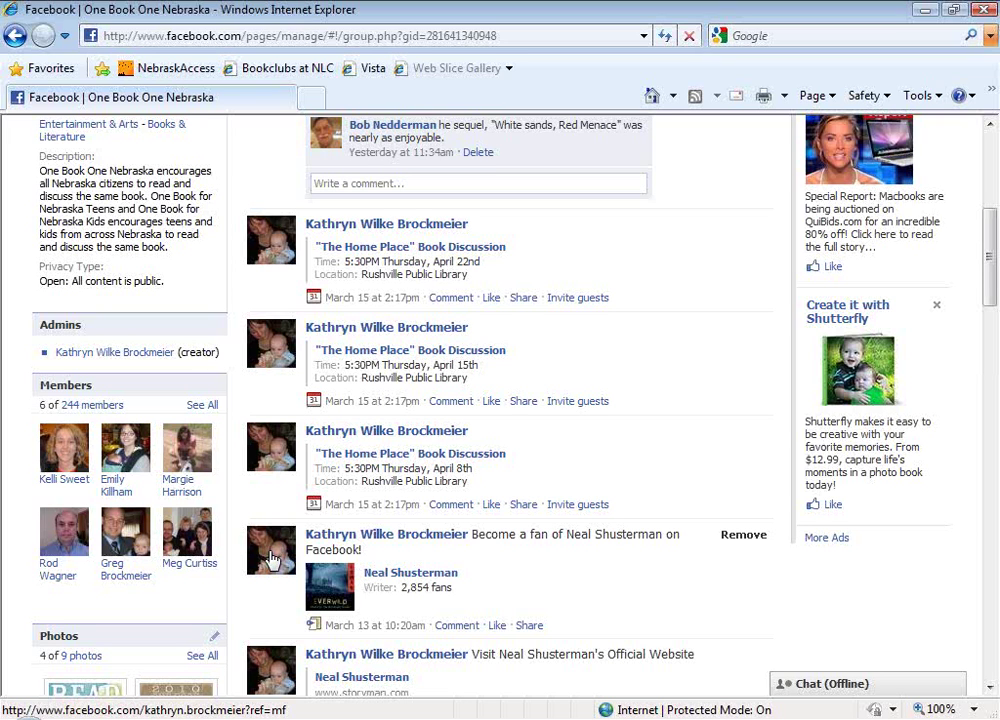
{"action": "scroll", "coordinate": [270, 560], "scroll_direction": "up", "scroll_amount": 5}
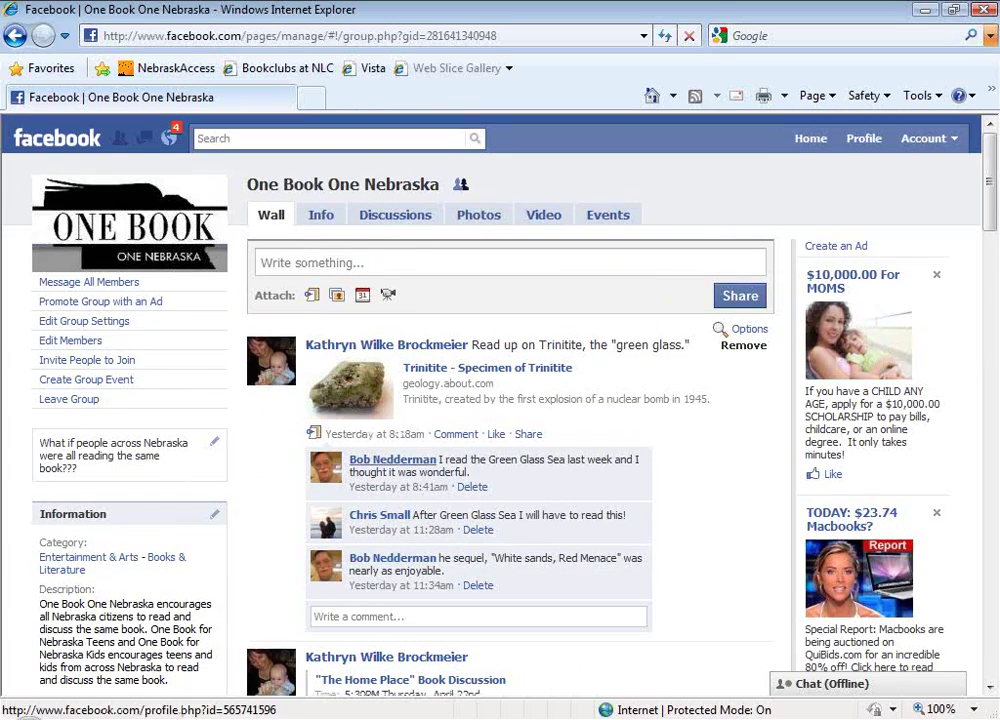
{"action": "scroll", "coordinate": [390, 462], "scroll_direction": "down", "scroll_amount": 2}
{"action": "scroll", "coordinate": [390, 462], "scroll_direction": "up", "scroll_amount": 2}
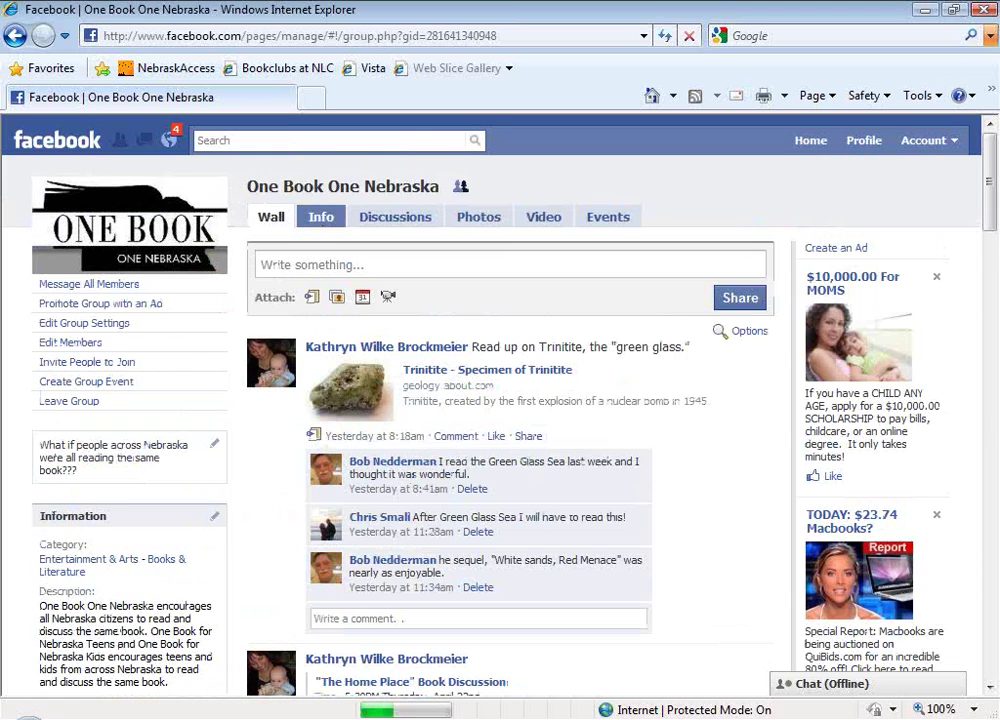
View the group's info and its discussion topics on "The Home Place" and "The Green Glass Sea", and return to the group
{"action": "left_click", "coordinate": [321, 216]}
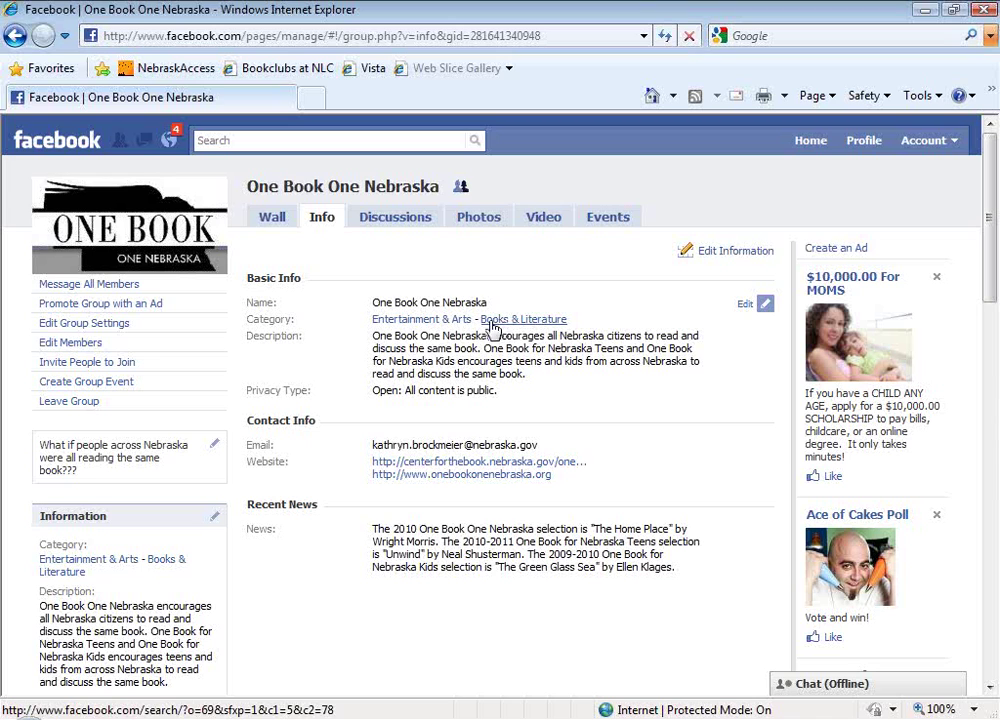
{"action": "left_click", "coordinate": [396, 222]}
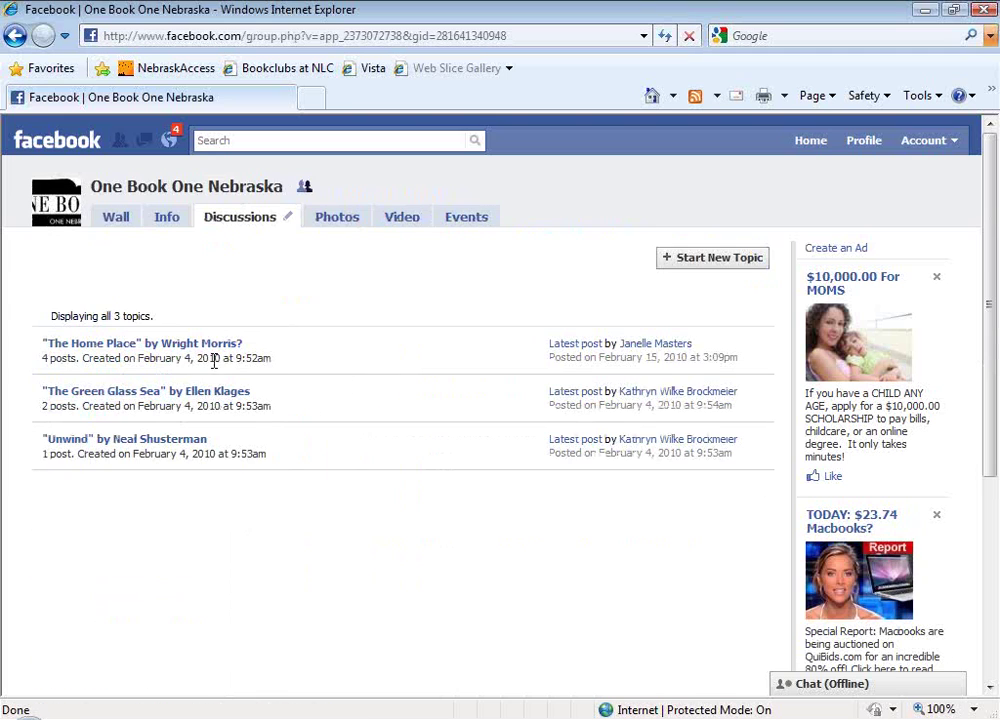
{"action": "left_click", "coordinate": [190, 346]}
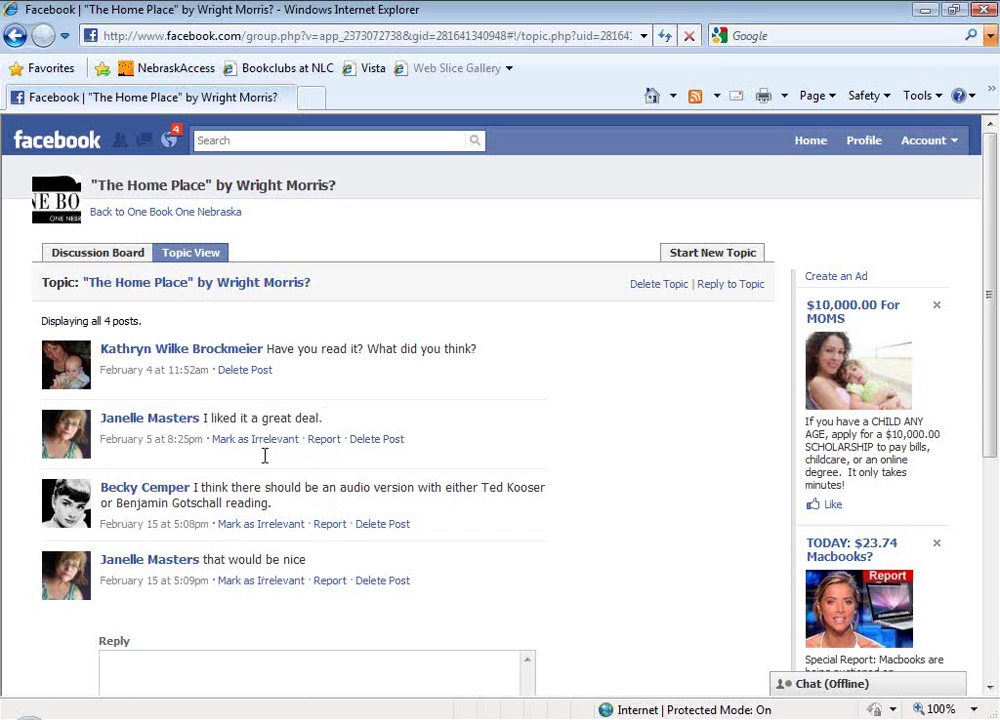
{"action": "left_click", "coordinate": [128, 266]}
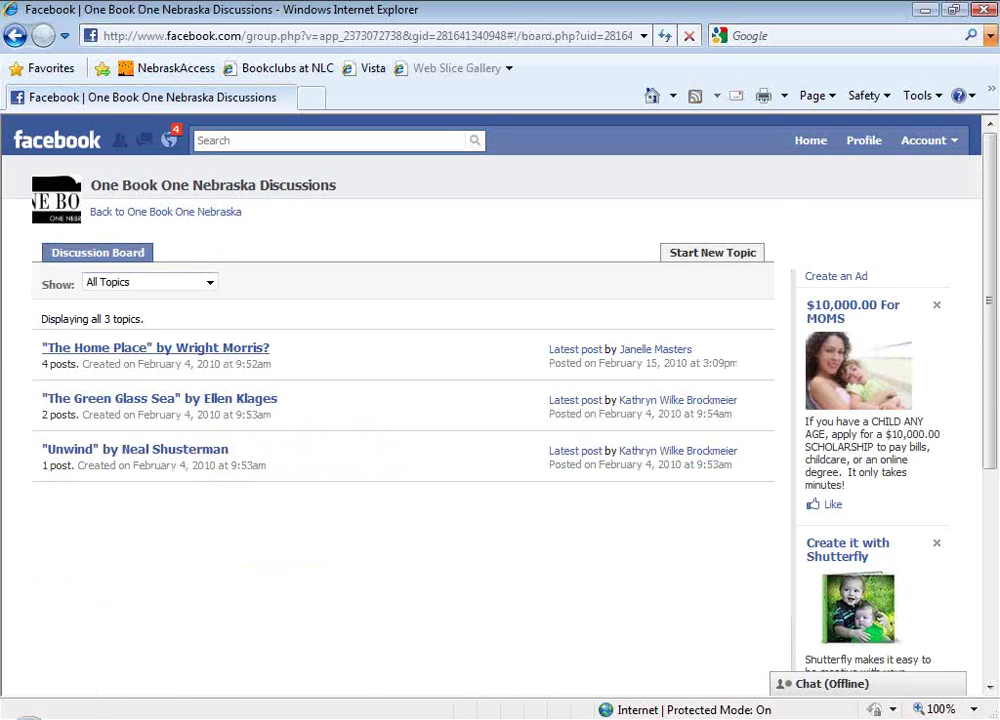
{"action": "left_click", "coordinate": [232, 404]}
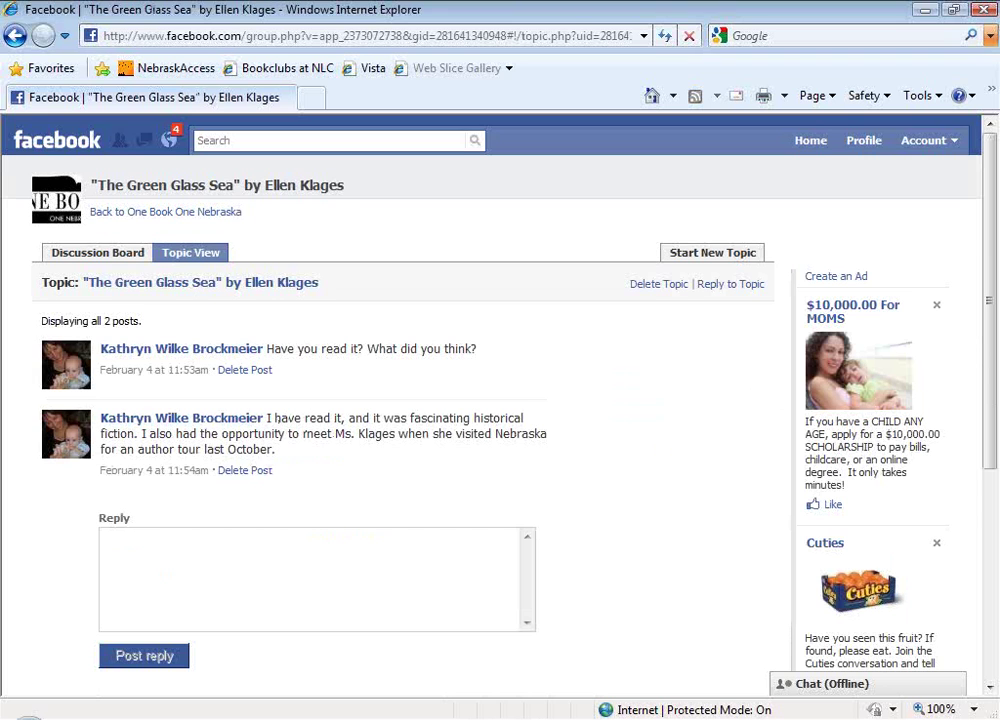
{"action": "left_click", "coordinate": [138, 216]}
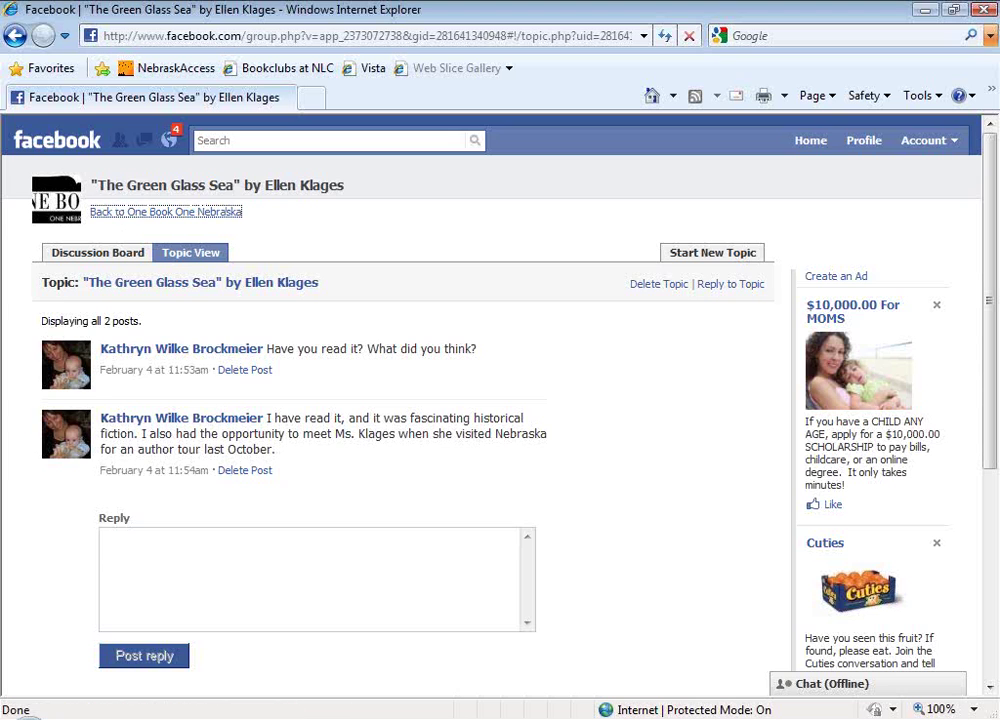
Glance over the group's wall and view its photos and video sections
{"action": "scroll", "coordinate": [500, 400], "scroll_direction": "down", "scroll_amount": 5}
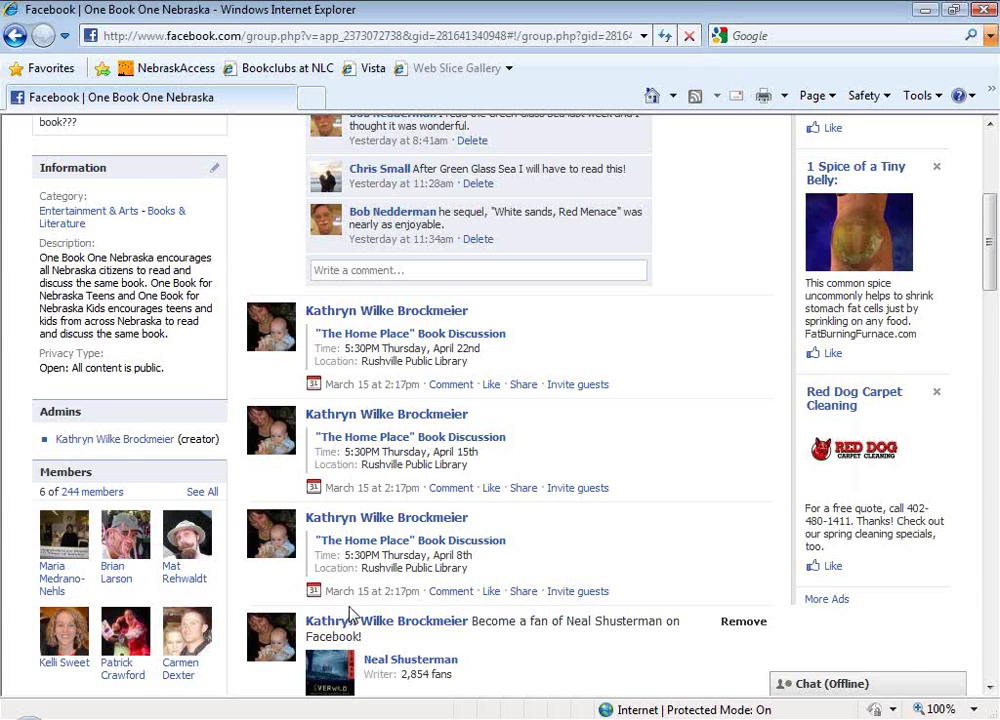
{"action": "scroll", "coordinate": [350, 613], "scroll_direction": "up", "scroll_amount": 5}
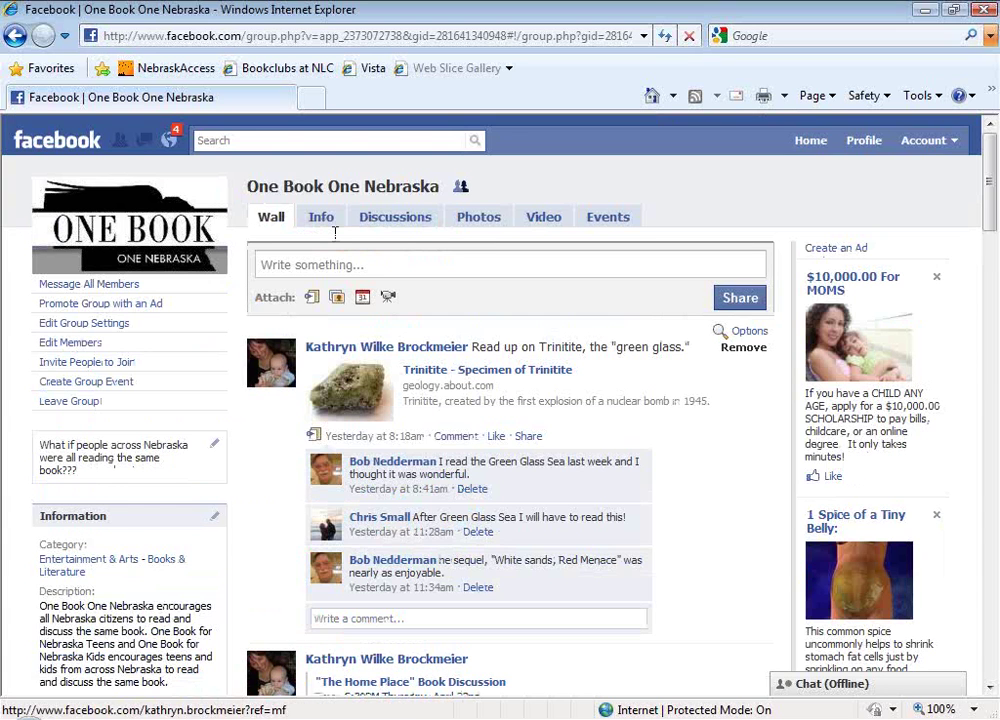
{"action": "left_click", "coordinate": [486, 226]}
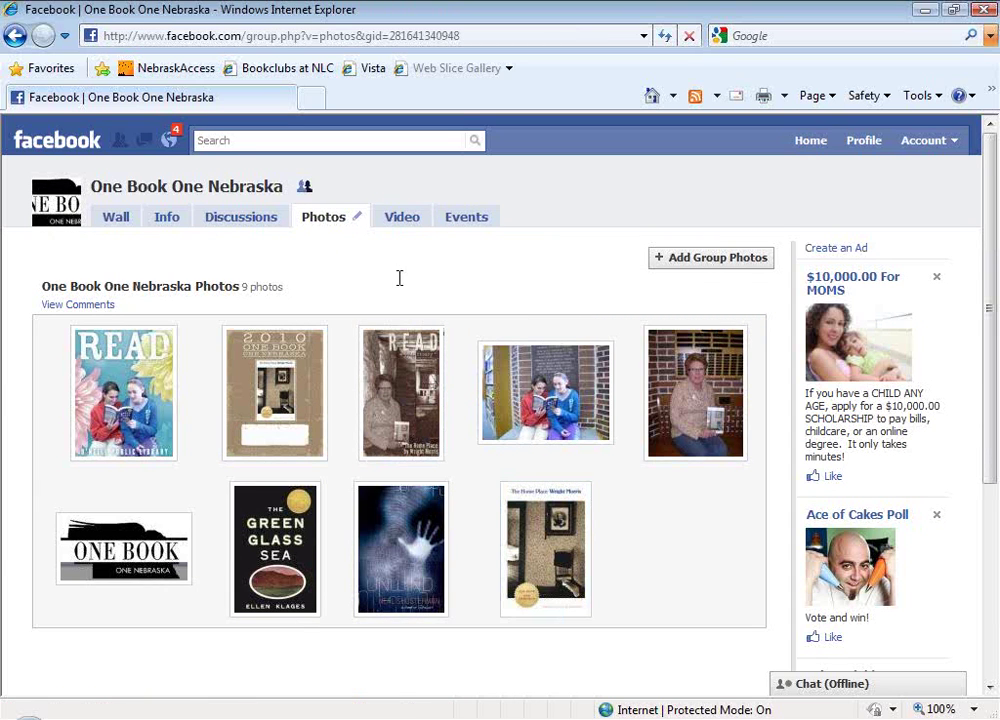
{"action": "left_click", "coordinate": [388, 222]}
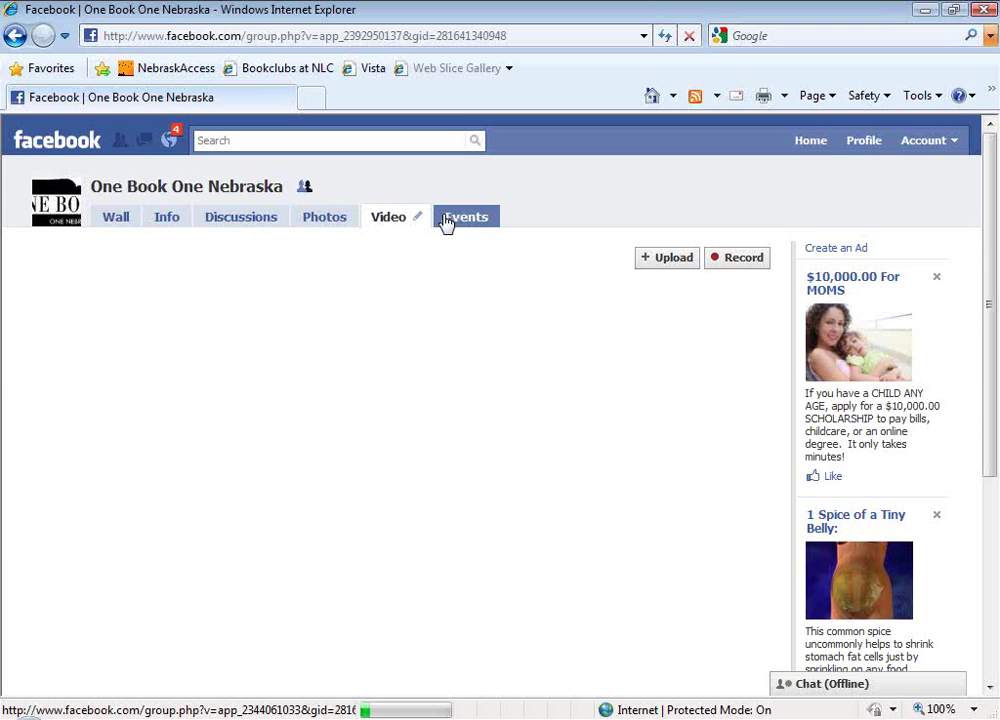
Look through the group's upcoming events and return to the group's wall
{"action": "left_click", "coordinate": [447, 222]}
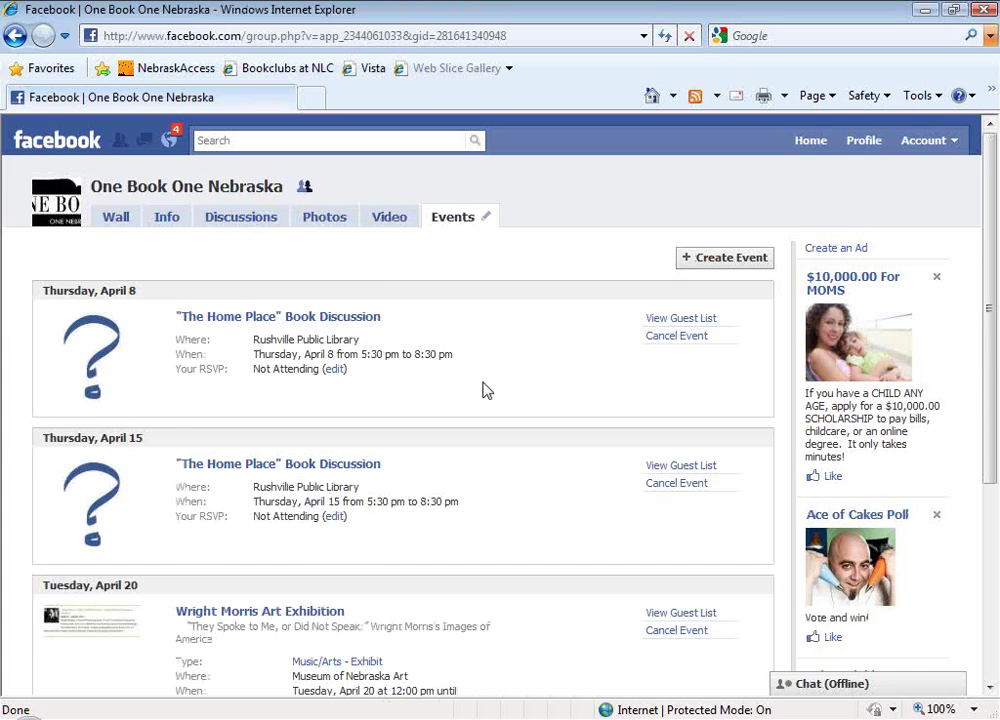
{"action": "scroll", "coordinate": [484, 390], "scroll_direction": "down", "scroll_amount": 2}
{"action": "scroll", "coordinate": [190, 473], "scroll_direction": "down", "scroll_amount": 2}
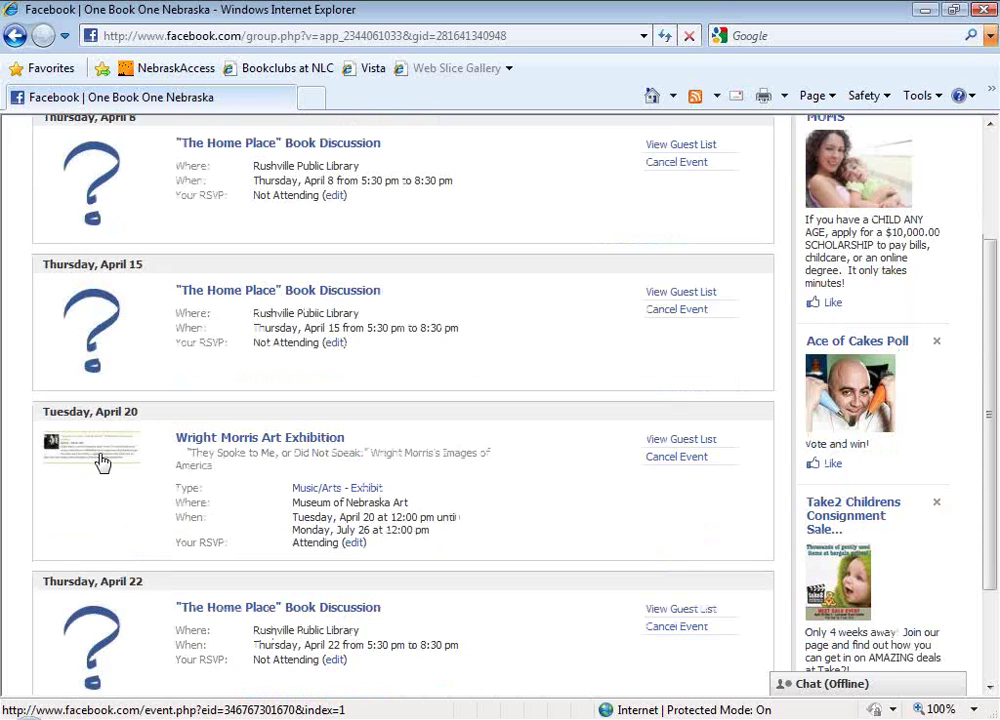
{"action": "scroll", "coordinate": [102, 461], "scroll_direction": "down", "scroll_amount": 2}
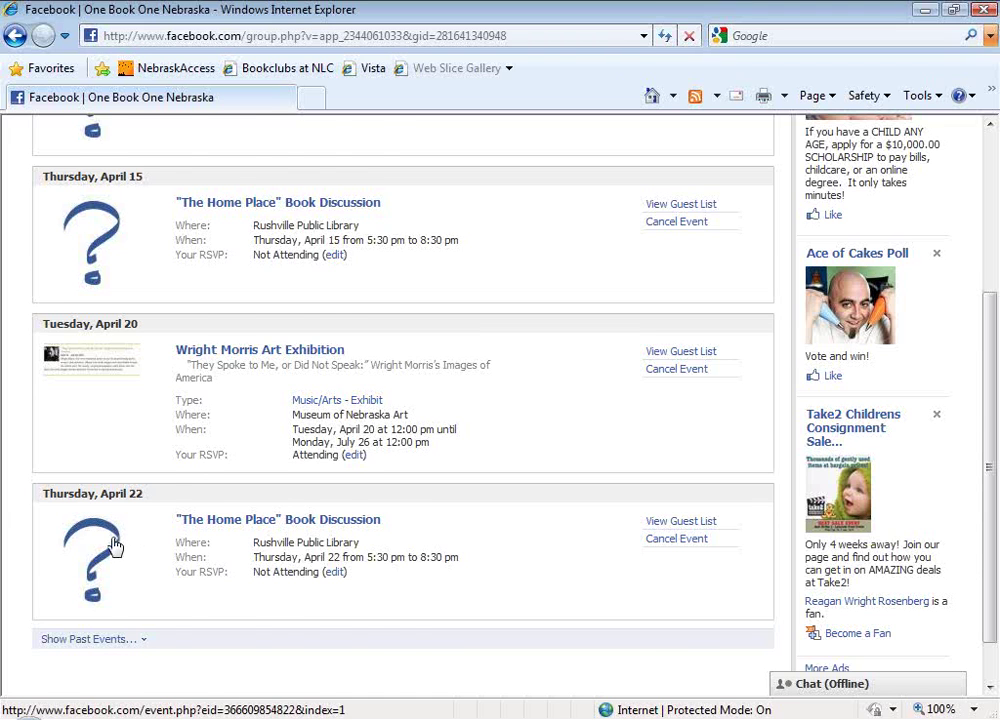
{"action": "scroll", "coordinate": [113, 545], "scroll_direction": "up", "scroll_amount": 2}
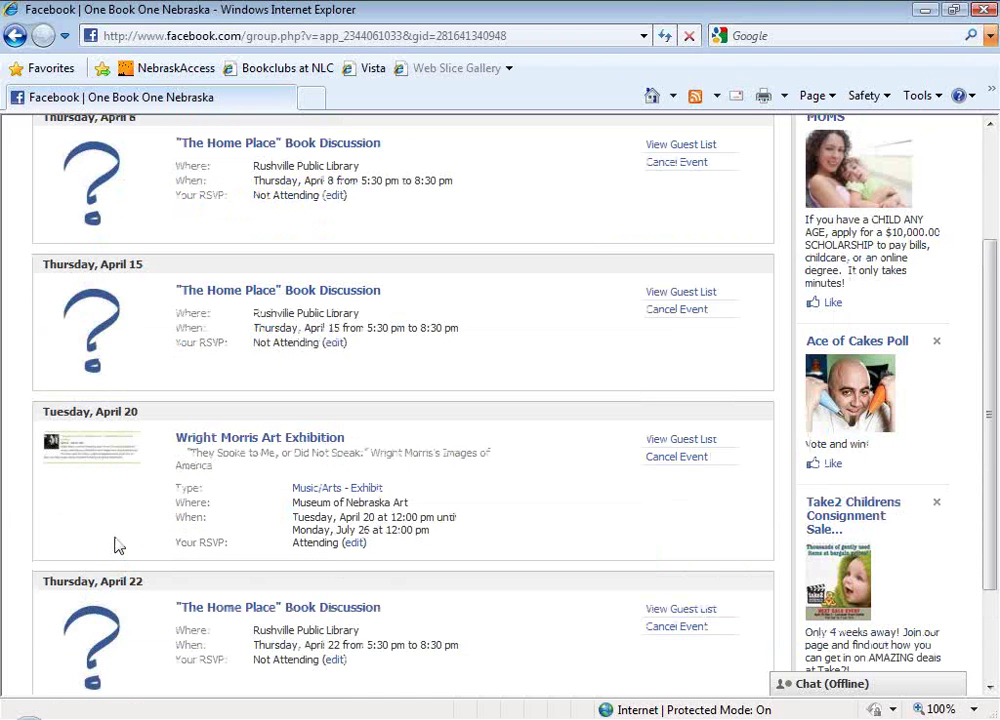
{"action": "scroll", "coordinate": [115, 543], "scroll_direction": "up", "scroll_amount": 4}
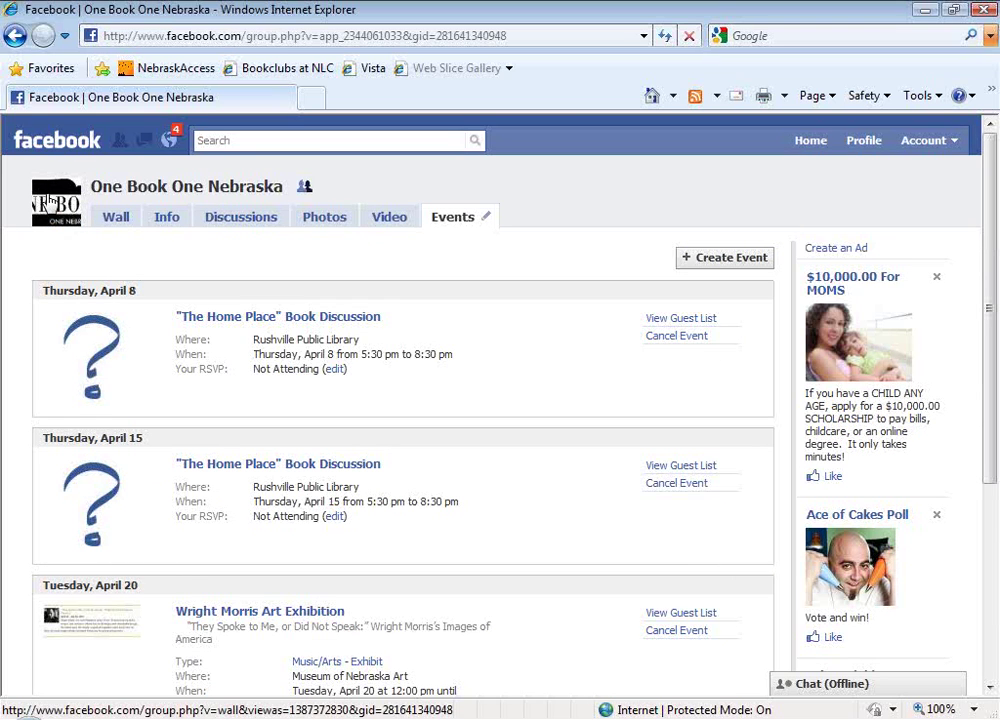
{"action": "left_click", "coordinate": [62, 212]}
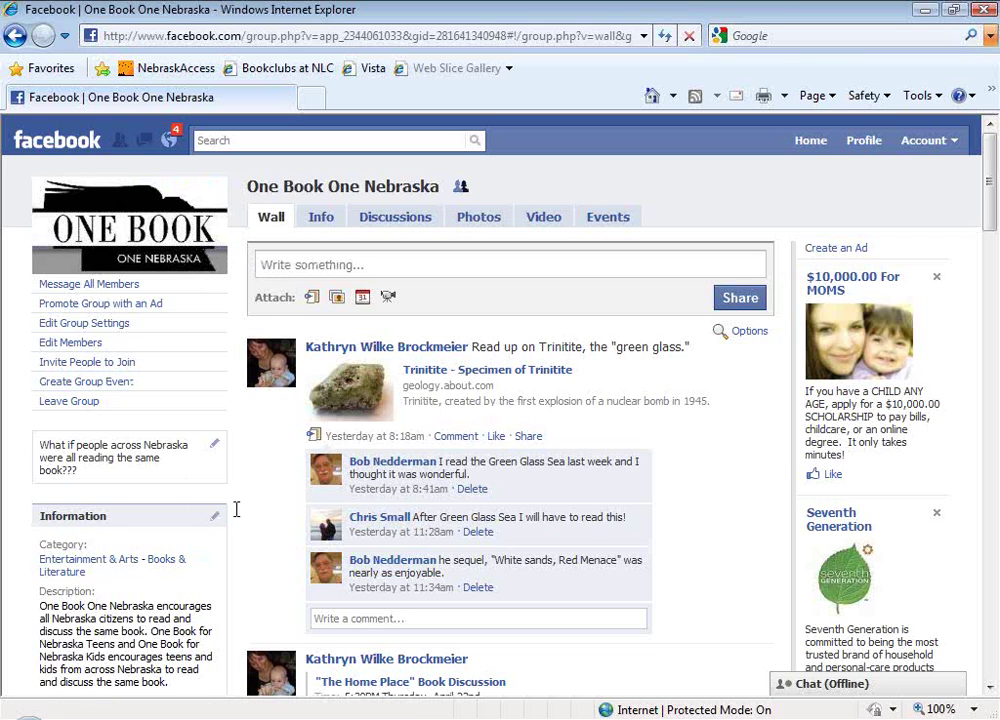
Switch to the PowerPoint presentation, start the slide show from the "Get started" slide, and advance to the "Reference" slide
{"action": "mouse_move", "coordinate": [168, 250]}
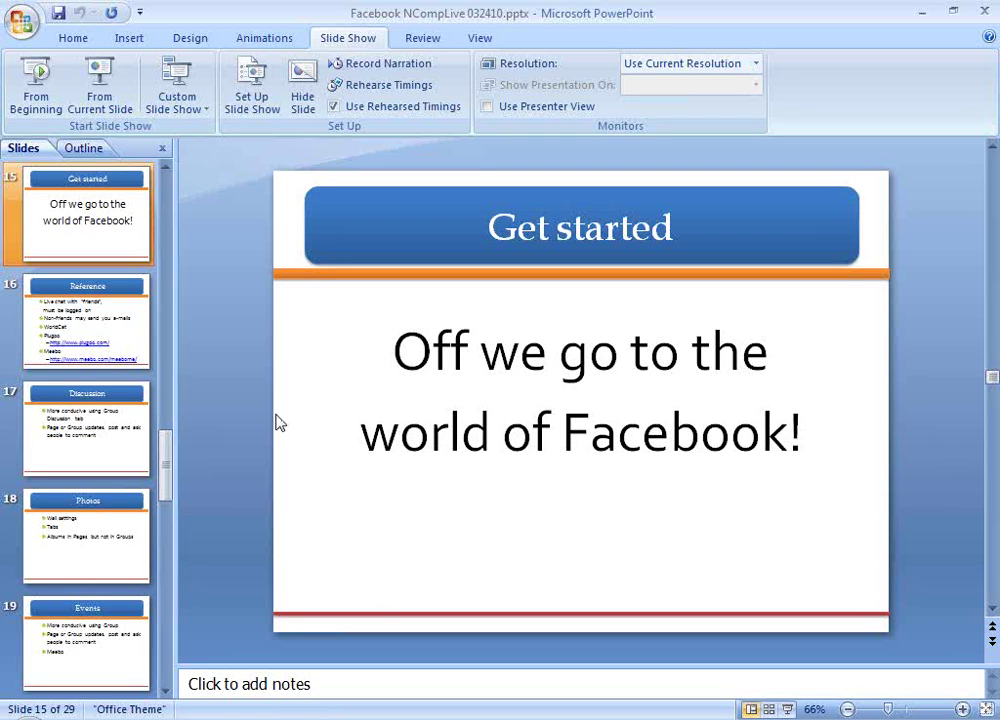
{"action": "left_click", "coordinate": [99, 90]}
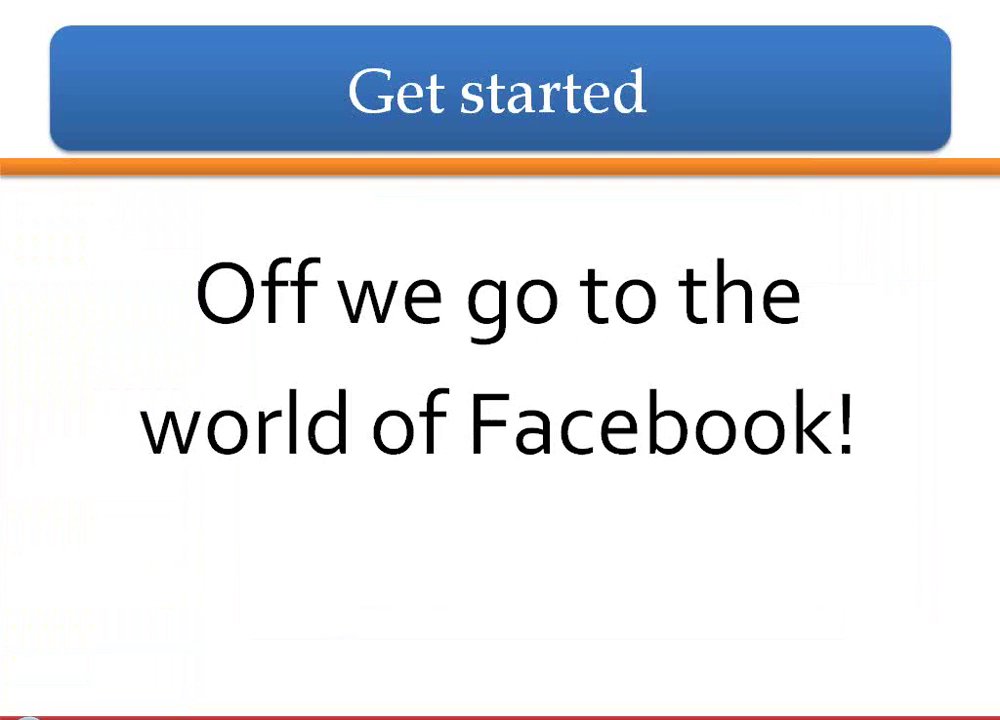
{"action": "key", "text": "Right"}
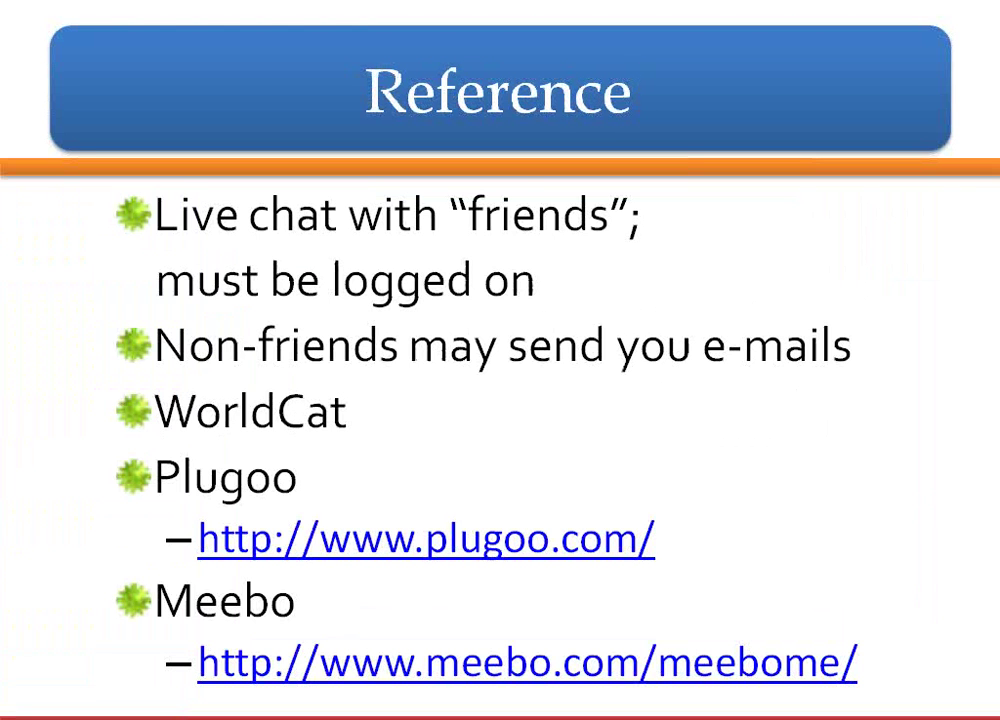
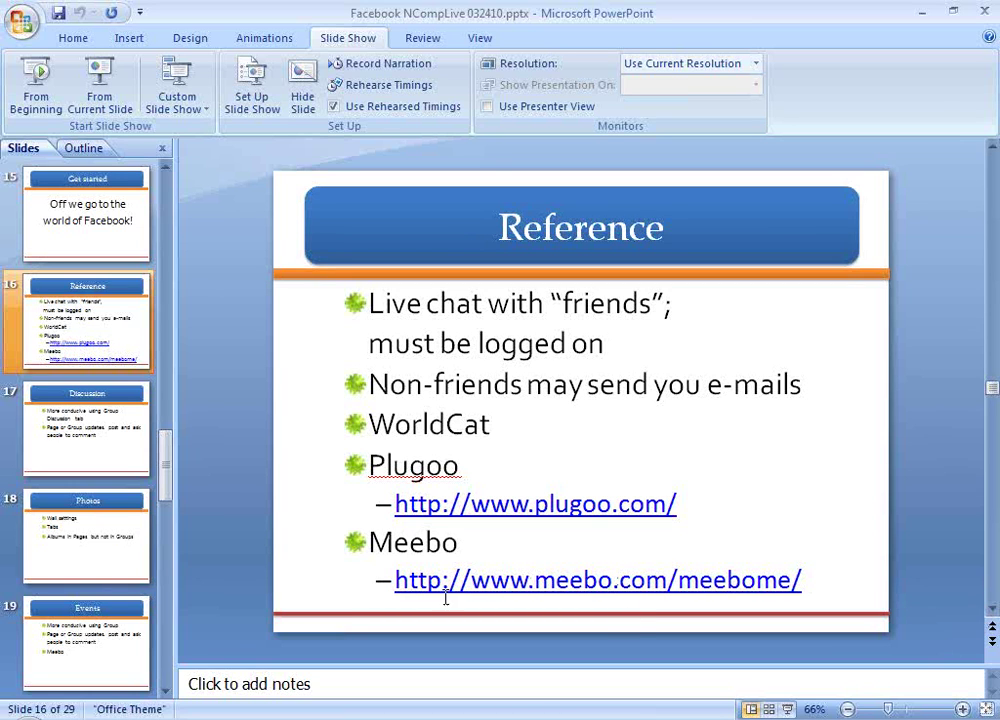
Show the "Discussion" slide, switch to Facebook and view the Nebraska Library Commission page's wall
{"action": "left_click", "coordinate": [127, 440]}
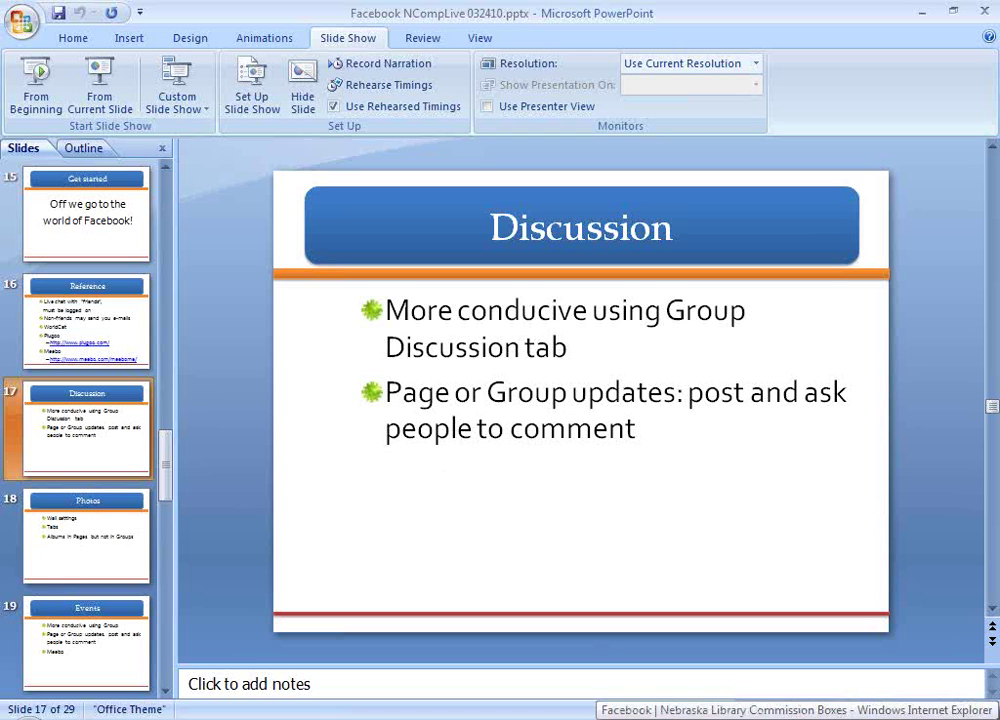
{"action": "left_click", "coordinate": [795, 715]}
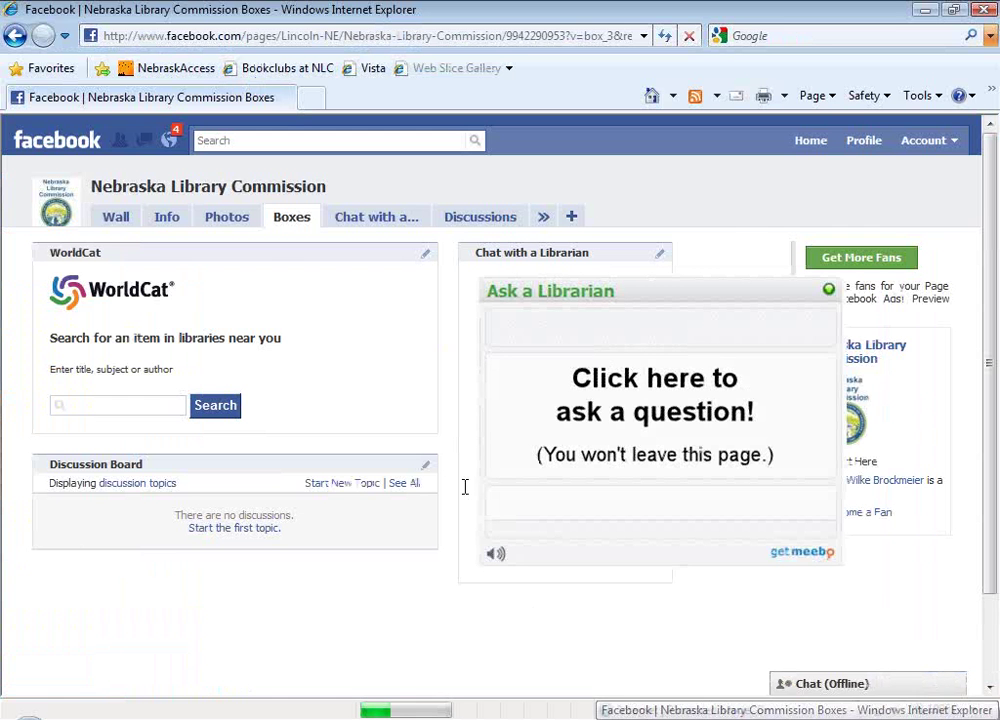
{"action": "left_click", "coordinate": [116, 219]}
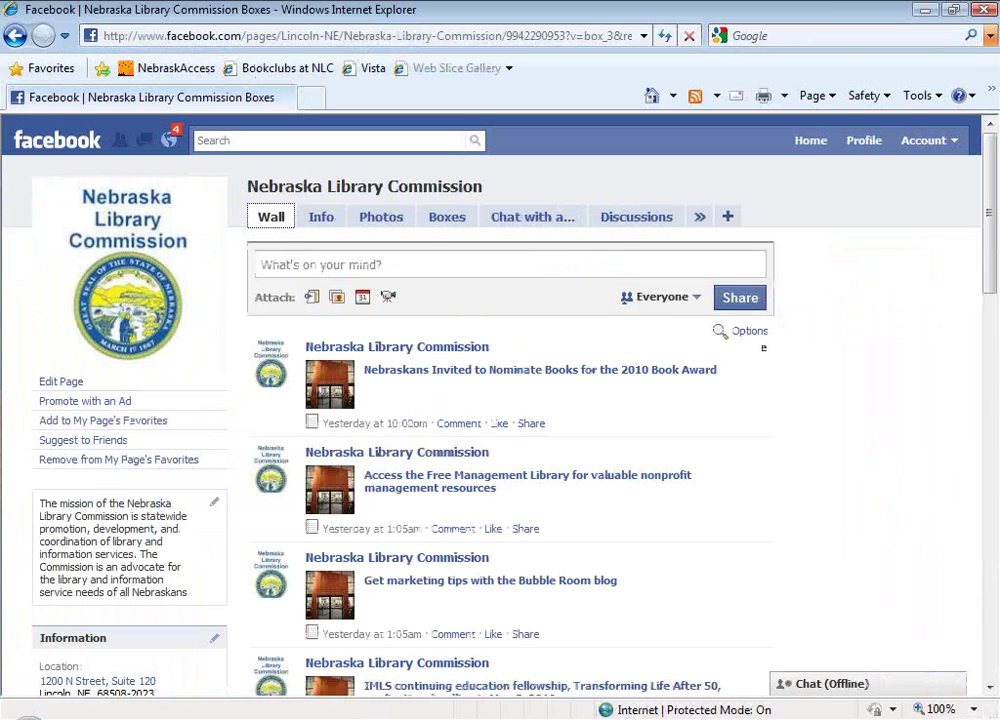
Open a comment box on the wall post "Nebraskans Invited to Nominate Books for the 2010 Book Award" and like the post
{"action": "left_click", "coordinate": [458, 425]}
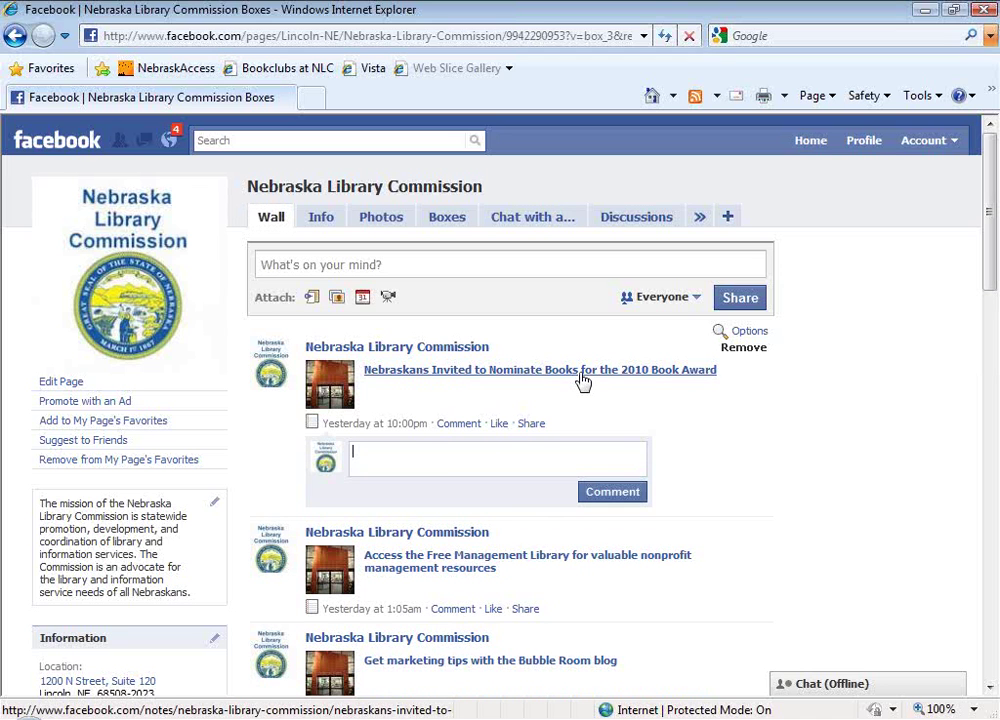
{"action": "left_click", "coordinate": [500, 425]}
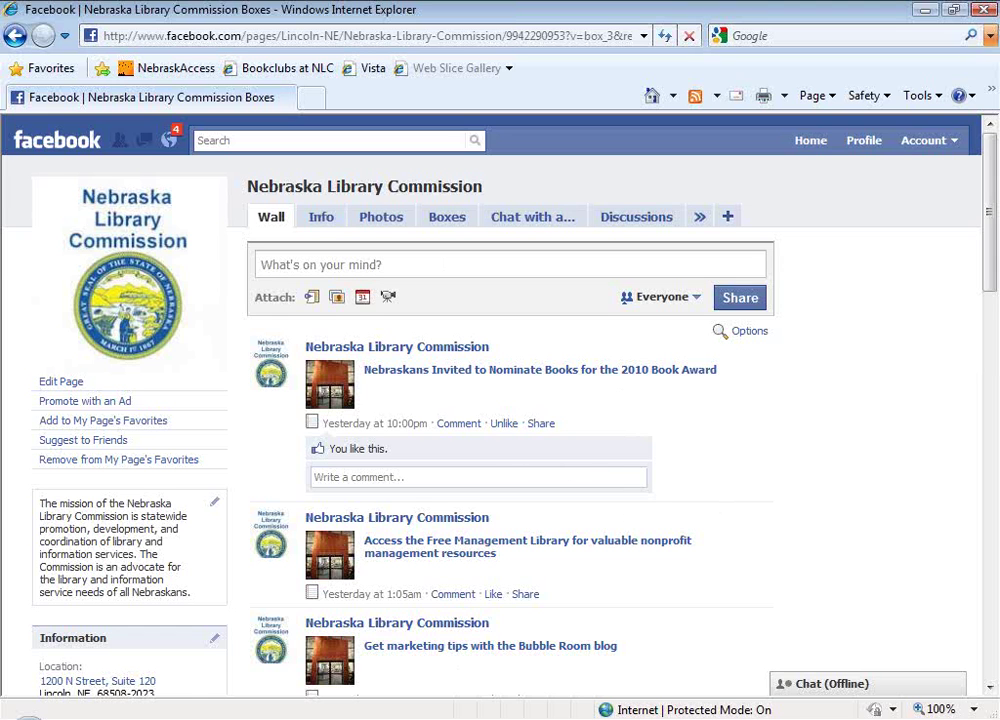
Show the "Photos" slide in PowerPoint, and look over the Nebraska Library Commission page's photos in Facebook
{"action": "key", "text": "alt+Tab"}
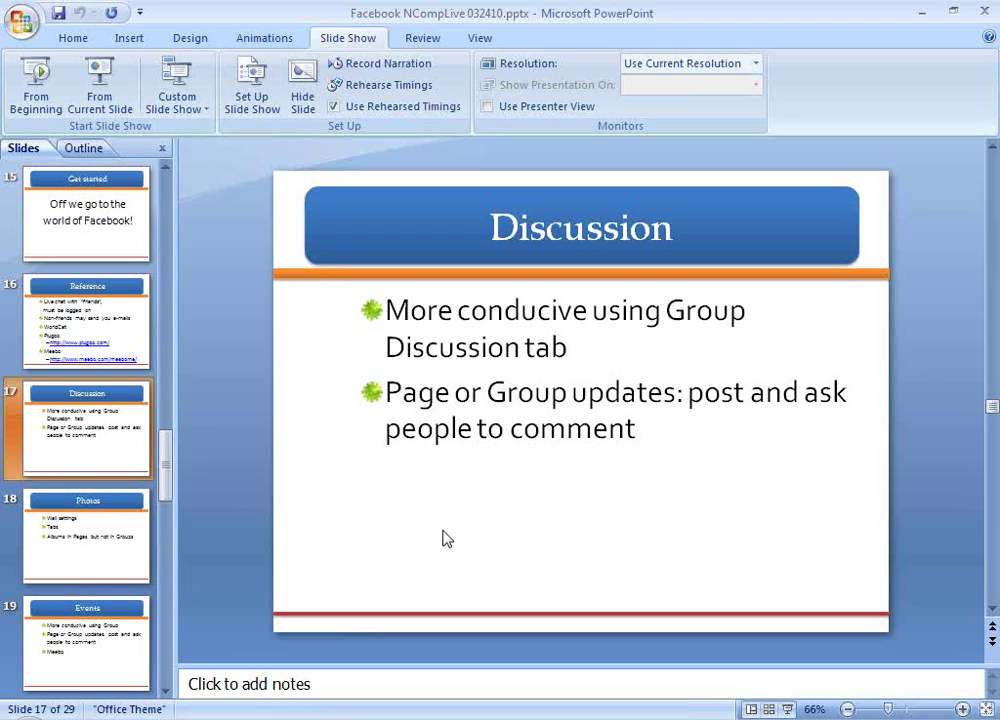
{"action": "left_click", "coordinate": [100, 550]}
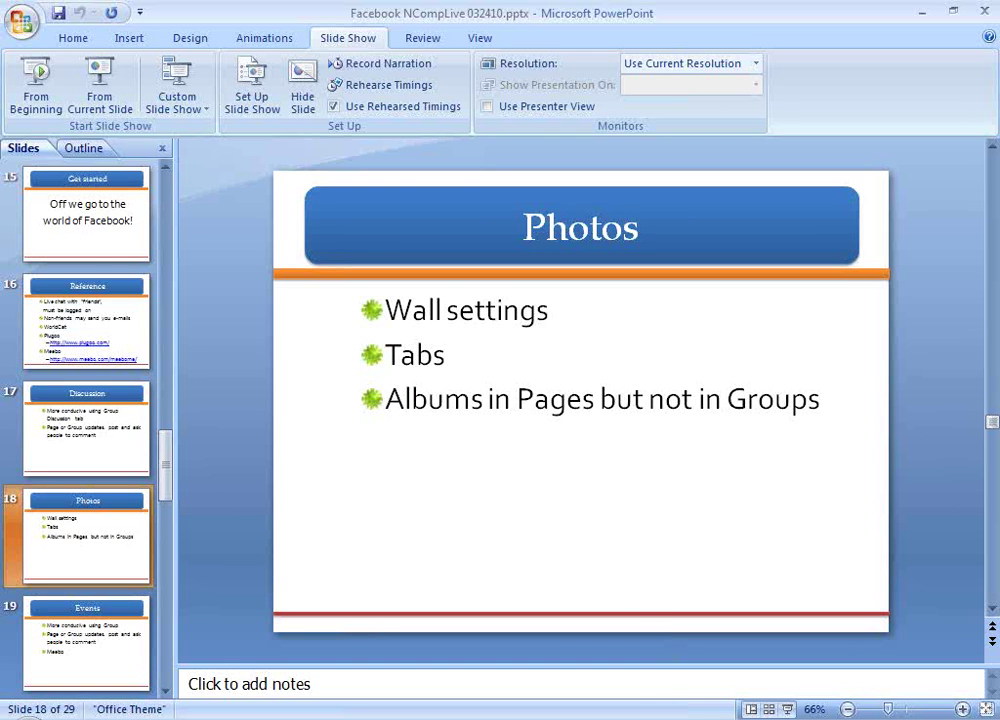
{"action": "key", "text": "alt+Tab"}
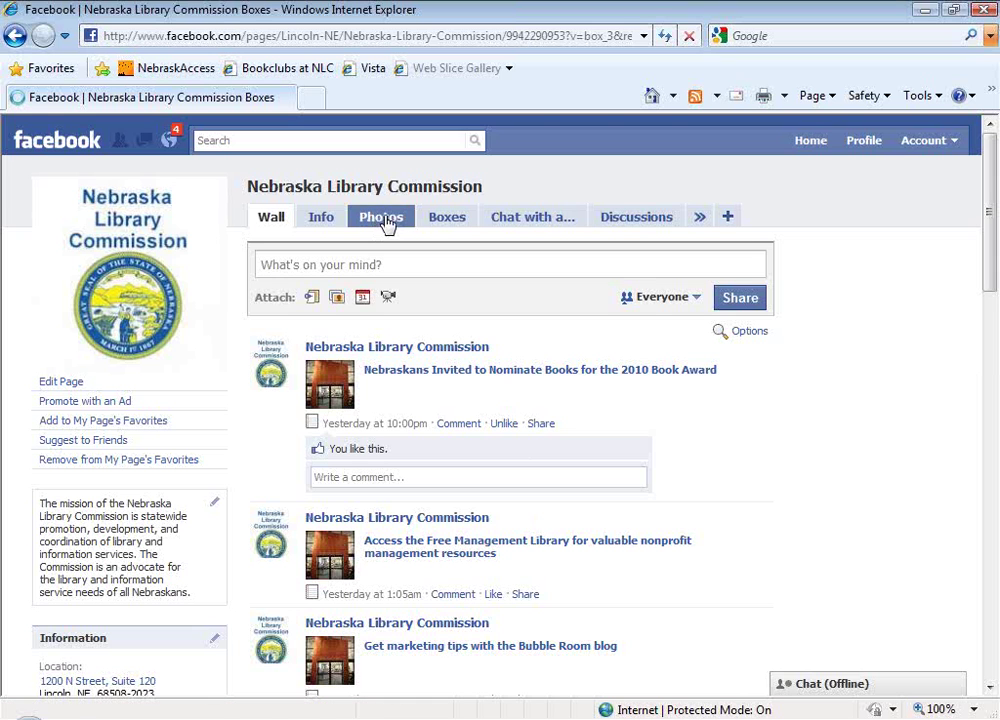
{"action": "left_click", "coordinate": [386, 222]}
{"action": "scroll", "coordinate": [489, 528], "scroll_direction": "down", "scroll_amount": 2}
{"action": "scroll", "coordinate": [503, 533], "scroll_direction": "up", "scroll_amount": 2}
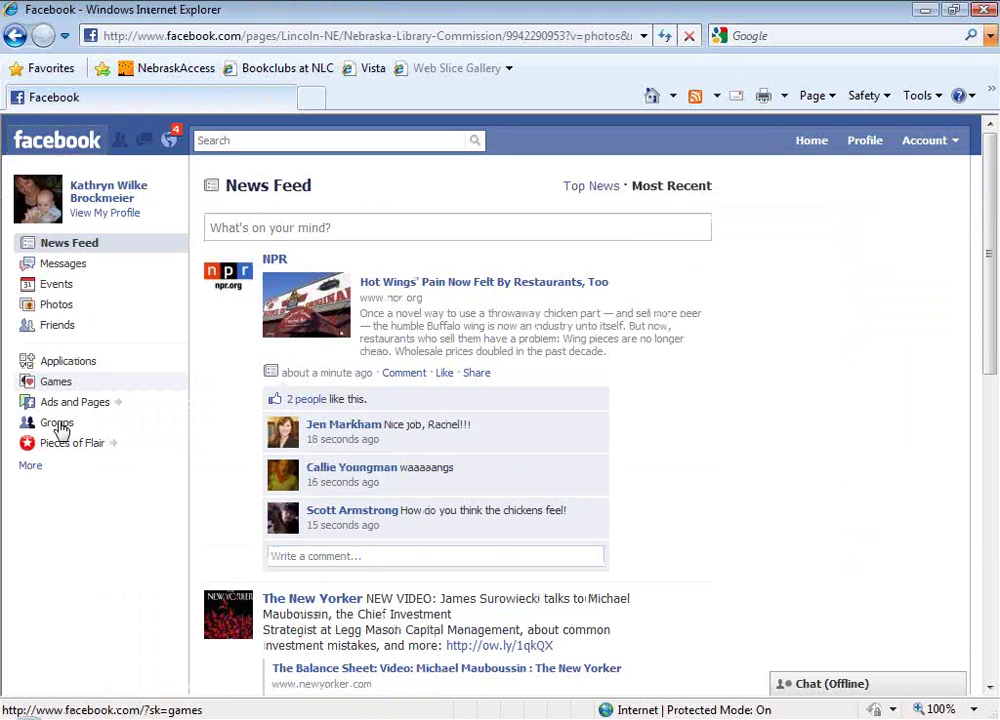
Open the One Book One Nebraska group from the groups list and view its photos
{"action": "left_click", "coordinate": [60, 422]}
{"action": "left_click", "coordinate": [318, 362]}
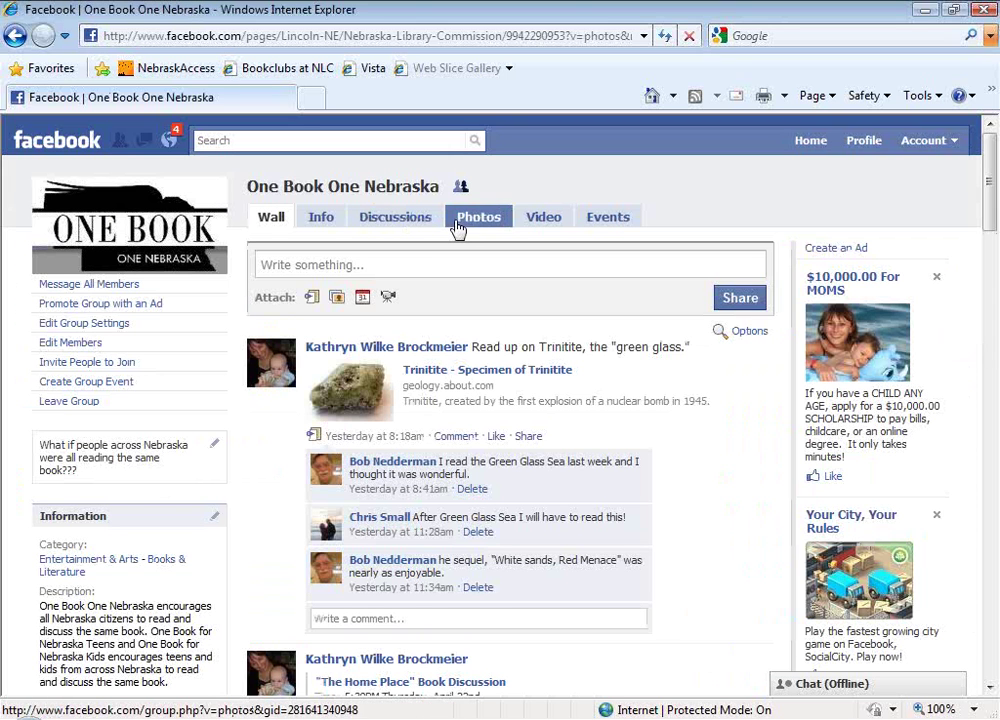
{"action": "left_click", "coordinate": [462, 219]}
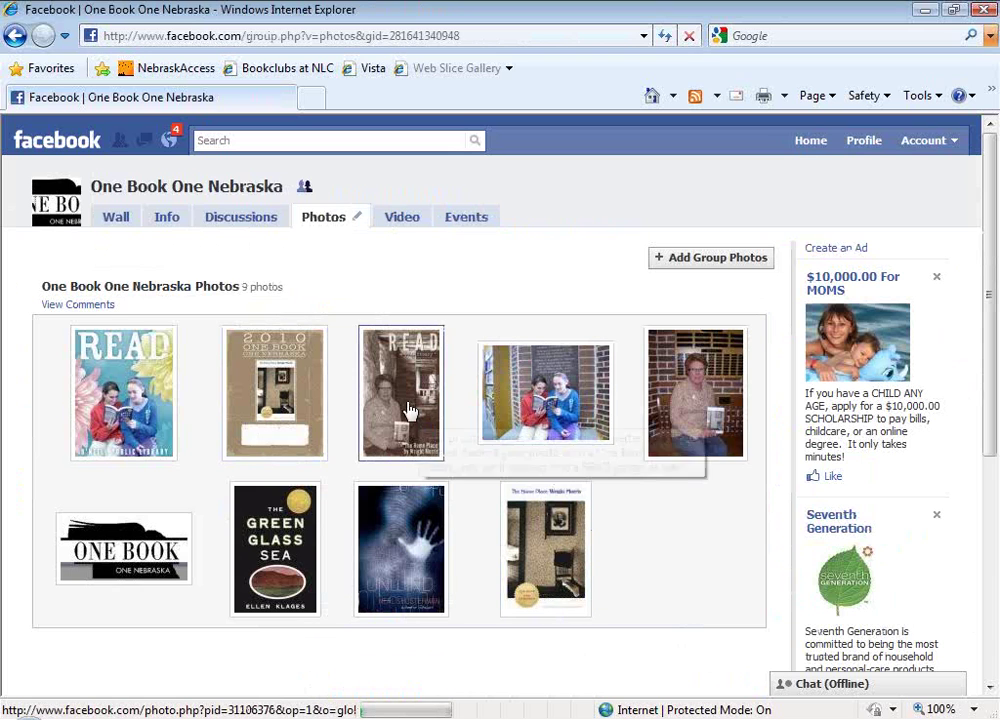
{"action": "left_click", "coordinate": [302, 574]}
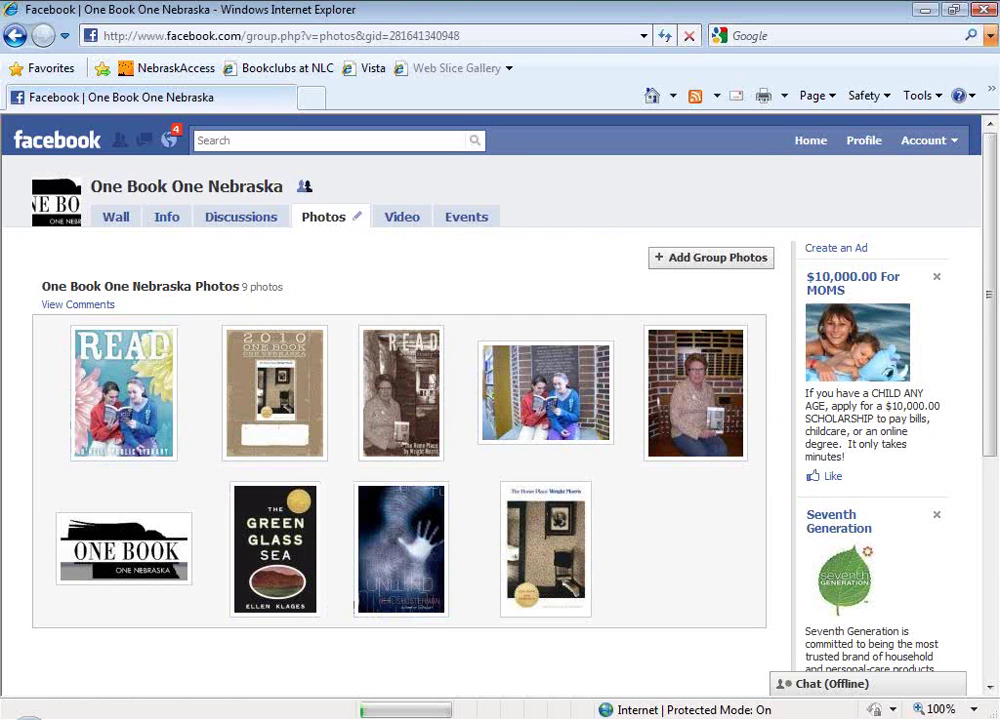
Show the "Events" slide in PowerPoint, and view the One Book One Nebraska group's events in Facebook
{"action": "key", "text": "alt+Tab"}
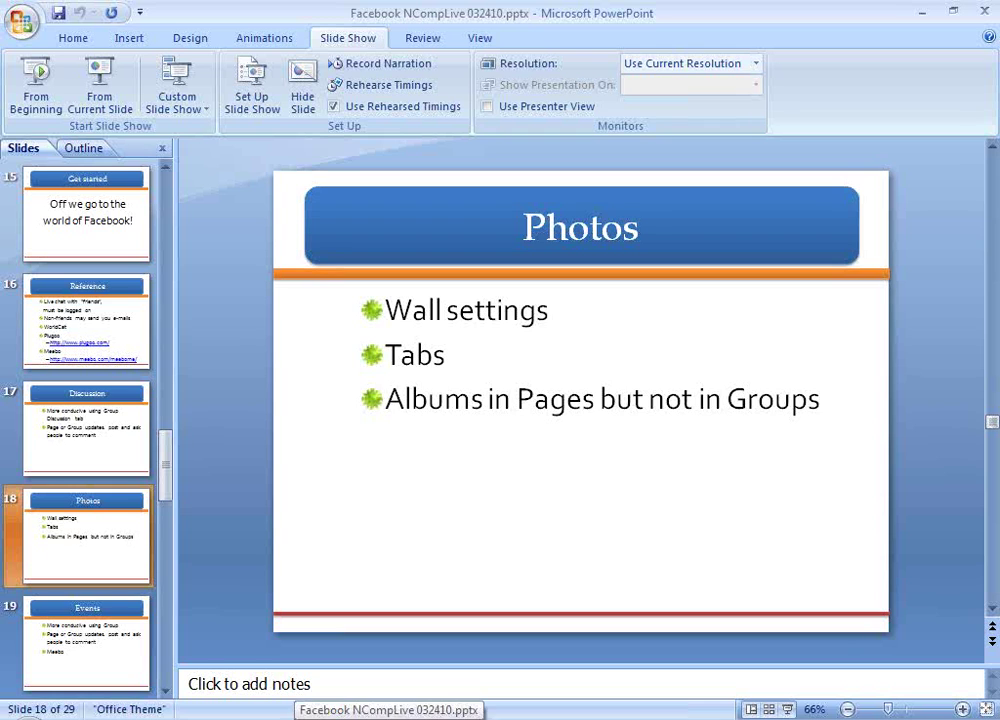
{"action": "left_click", "coordinate": [123, 655]}
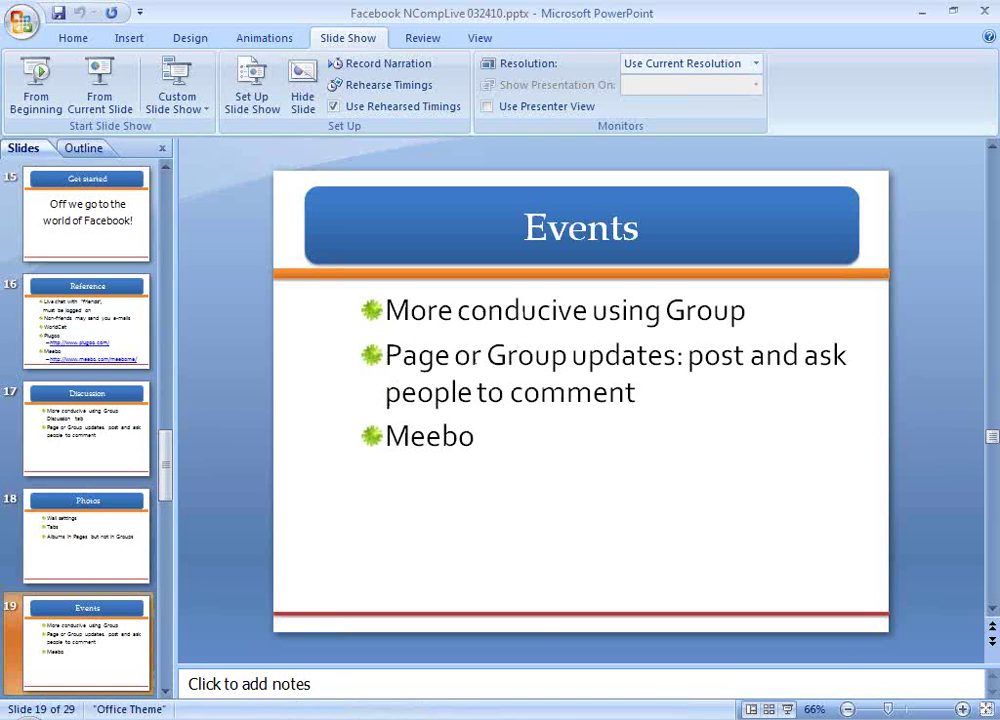
{"action": "left_click", "coordinate": [600, 719]}
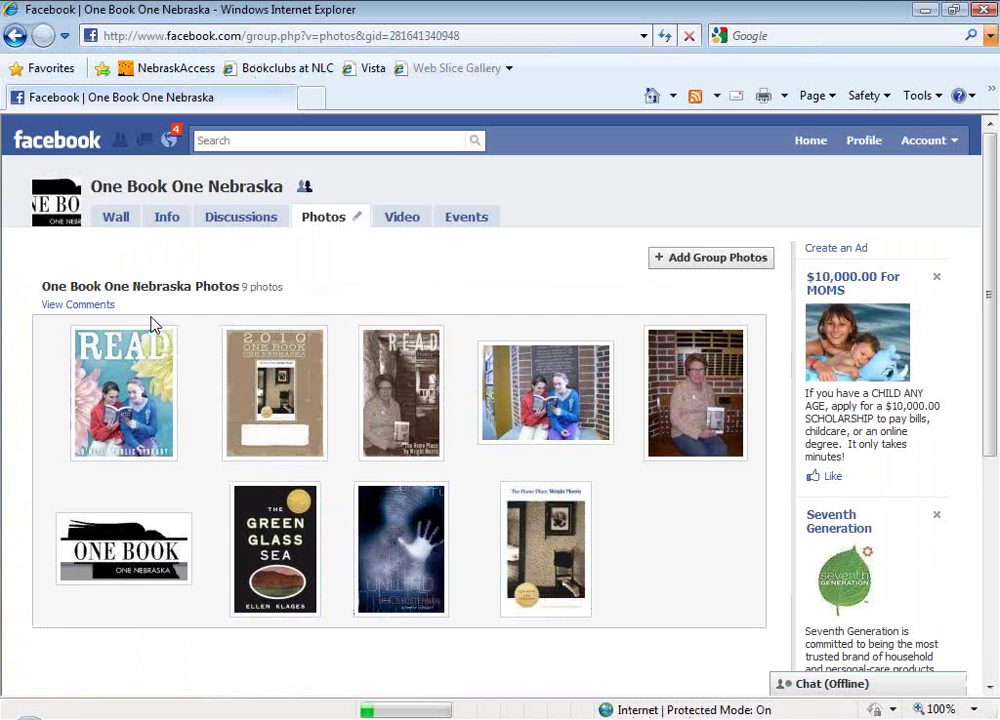
{"action": "left_click", "coordinate": [112, 218]}
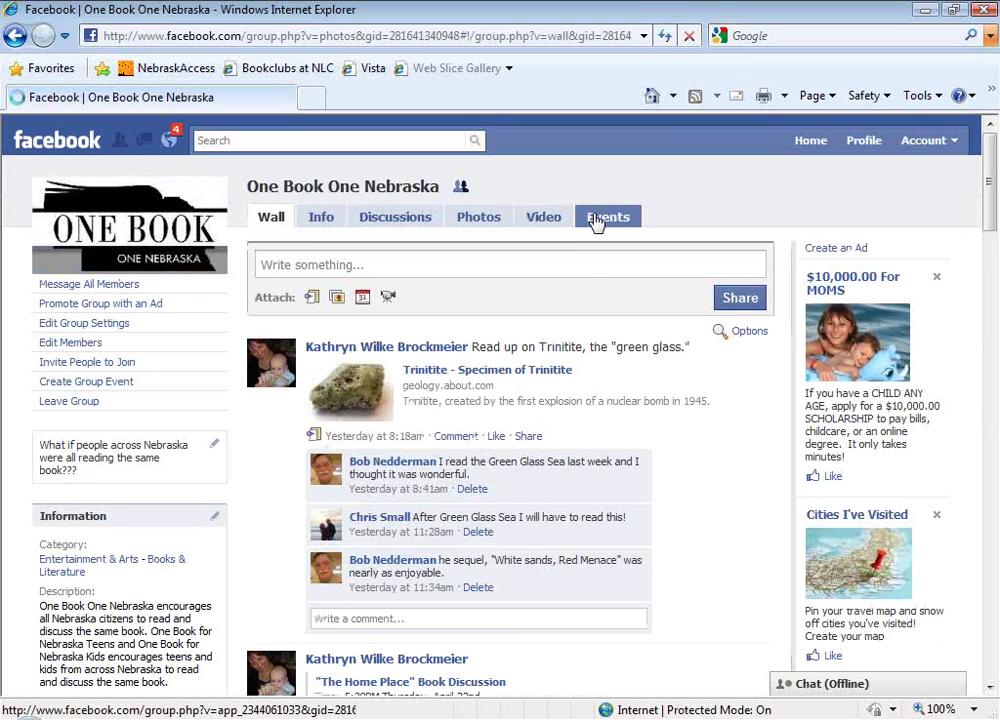
{"action": "left_click", "coordinate": [596, 220]}
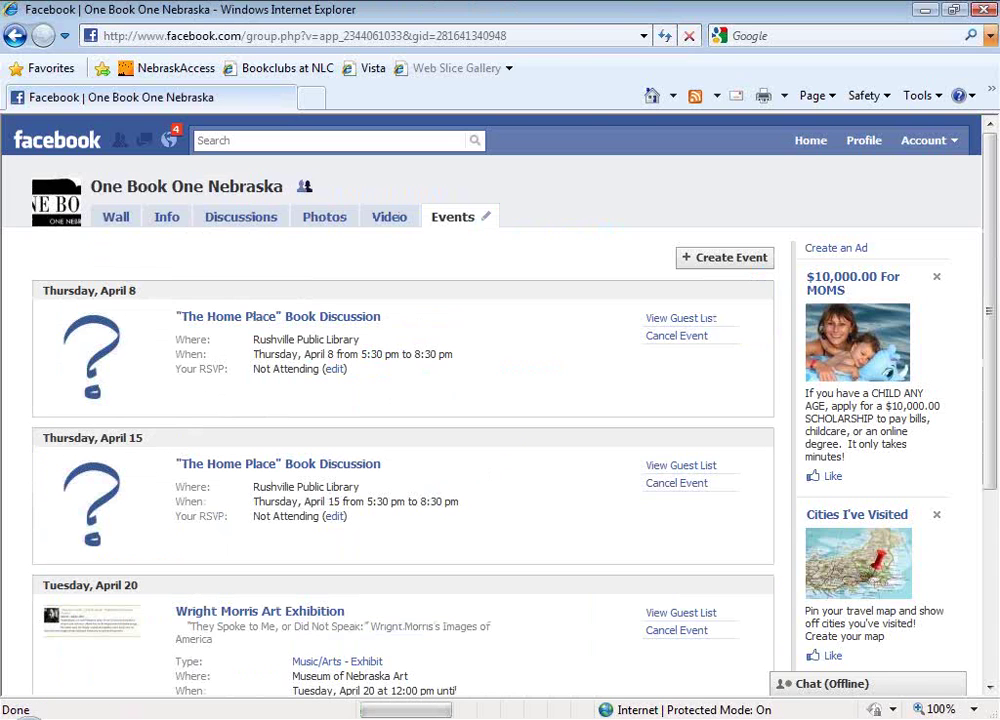
Create a group event titled "ONe Book Discussion" with the location Lincoln, skipping the extra details to view the event
{"action": "left_click", "coordinate": [711, 259]}
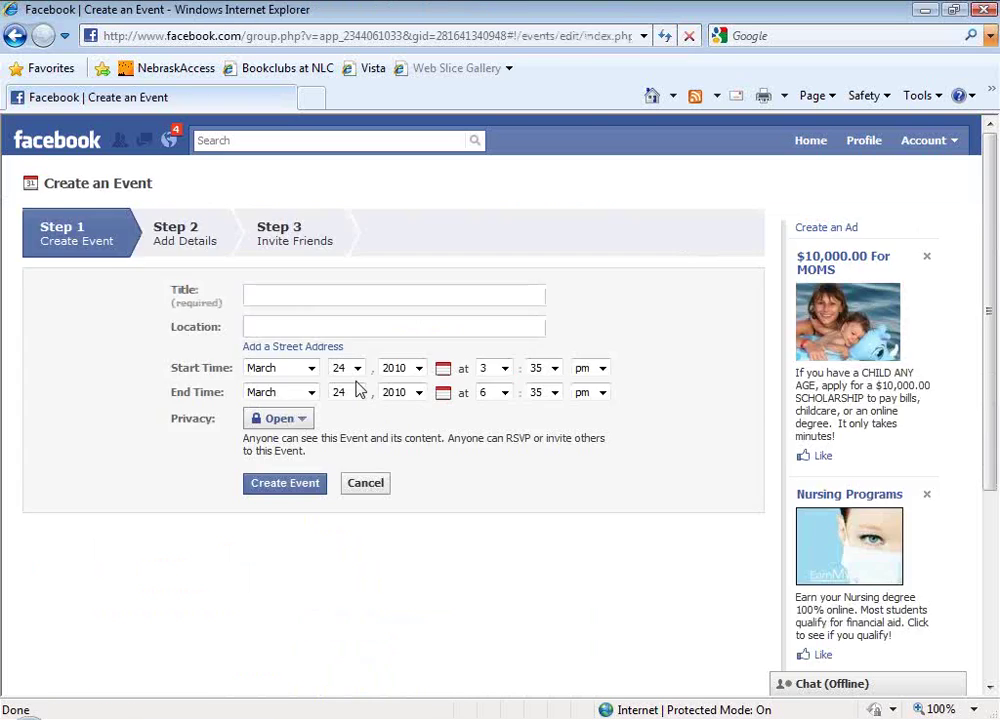
{"action": "left_click", "coordinate": [294, 293]}
{"action": "type", "text": "ONe Book Discussion"}
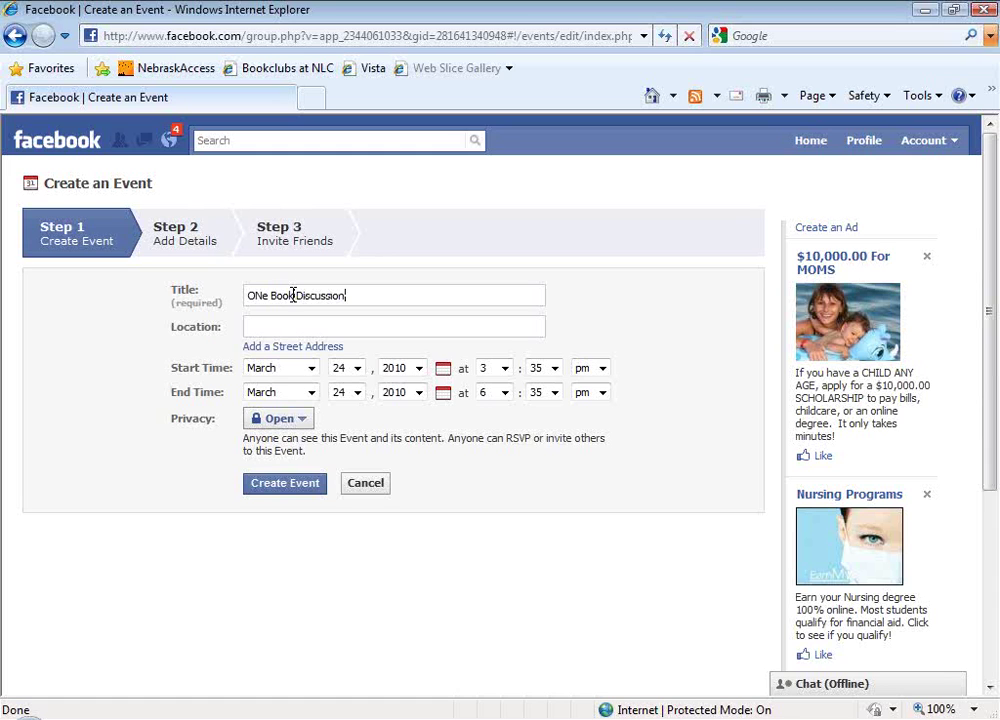
{"action": "left_click", "coordinate": [277, 331]}
{"action": "type", "text": "Lincoln"}
{"action": "left_click", "coordinate": [286, 486]}
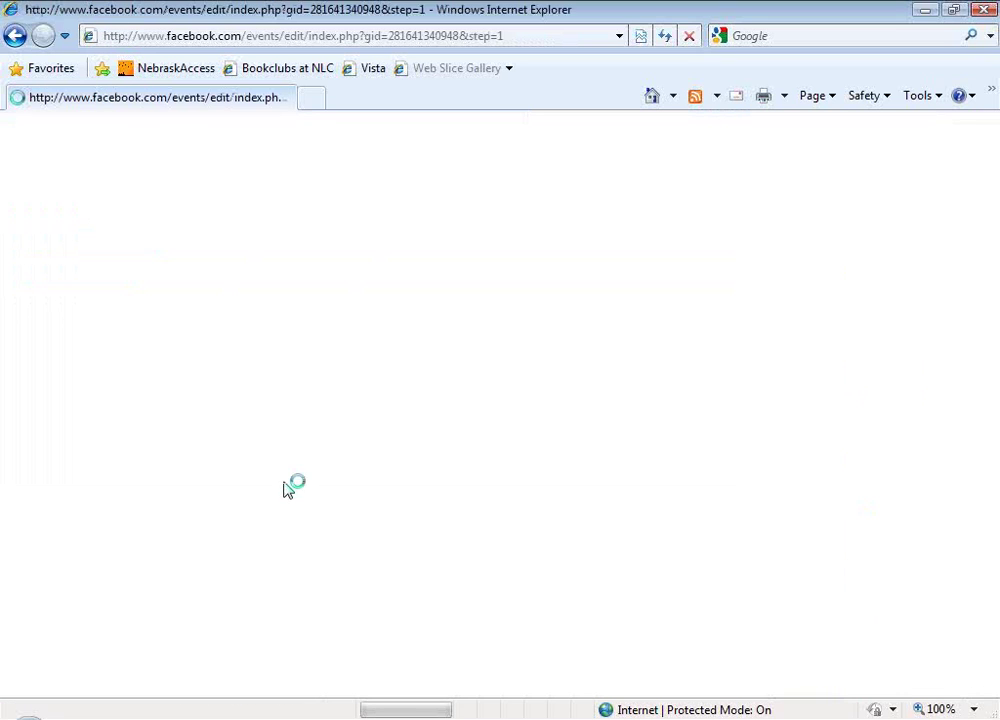
{"action": "scroll", "coordinate": [282, 503], "scroll_direction": "down", "scroll_amount": 1}
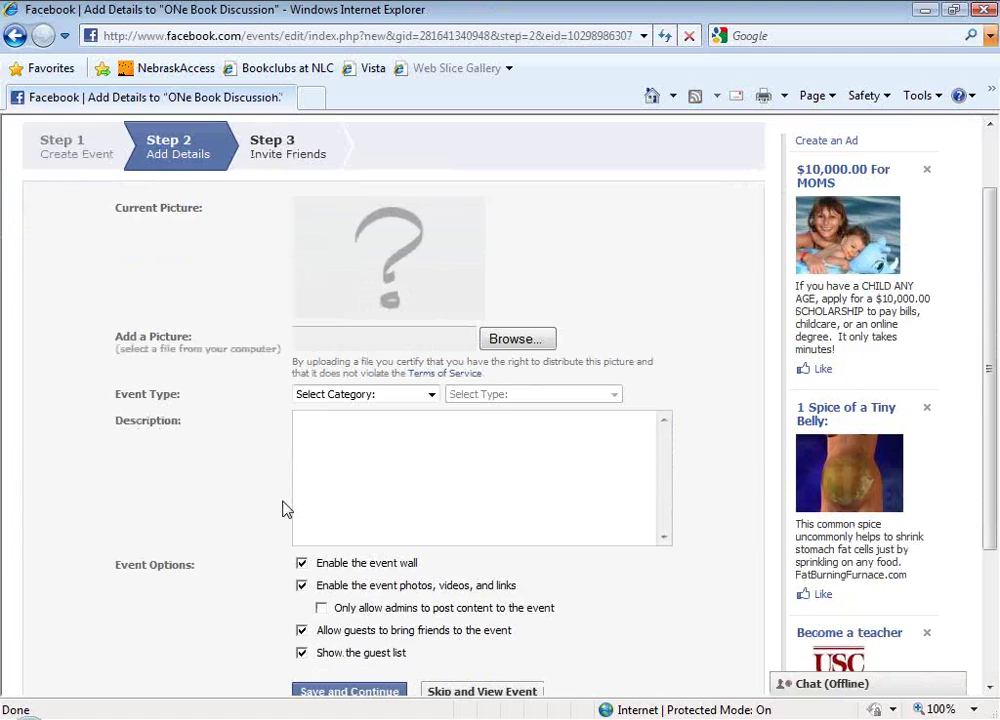
{"action": "scroll", "coordinate": [282, 506], "scroll_direction": "down", "scroll_amount": 2}
{"action": "left_click", "coordinate": [446, 518]}
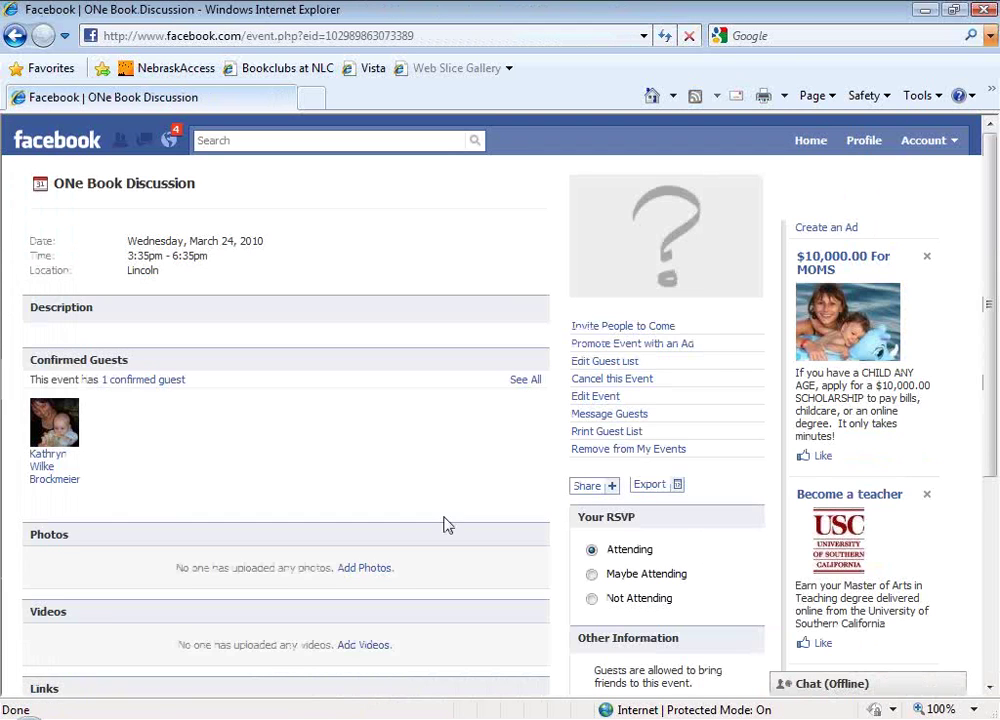
Try selecting the members of the host group One Book One Nebraska for an event invitation, and cancel without sending
{"action": "left_click", "coordinate": [590, 333]}
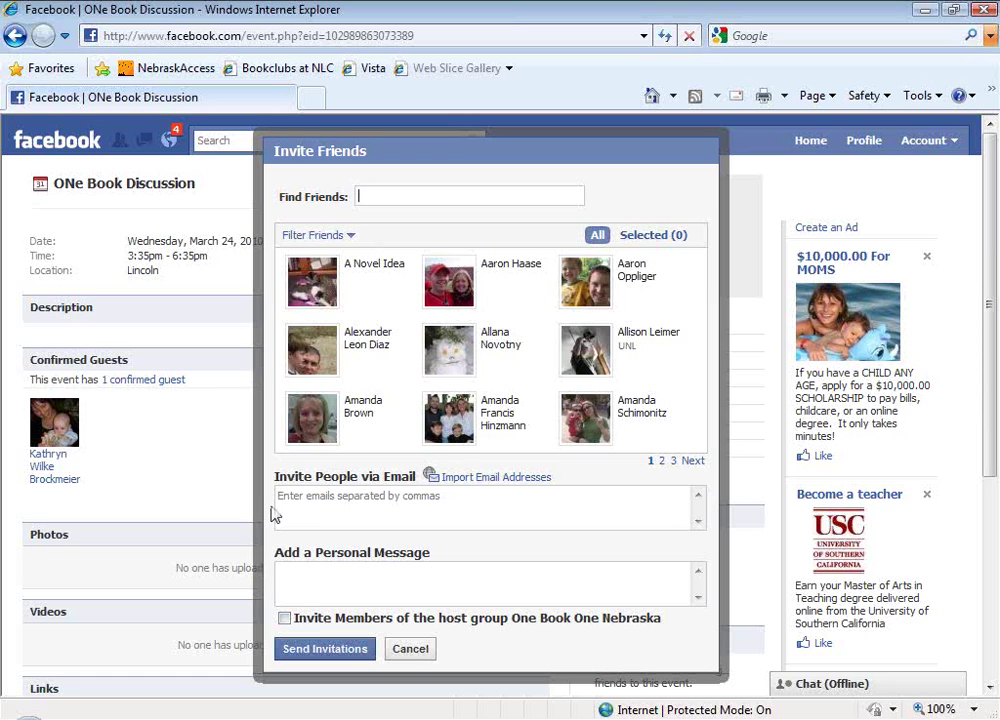
{"action": "left_click", "coordinate": [286, 619]}
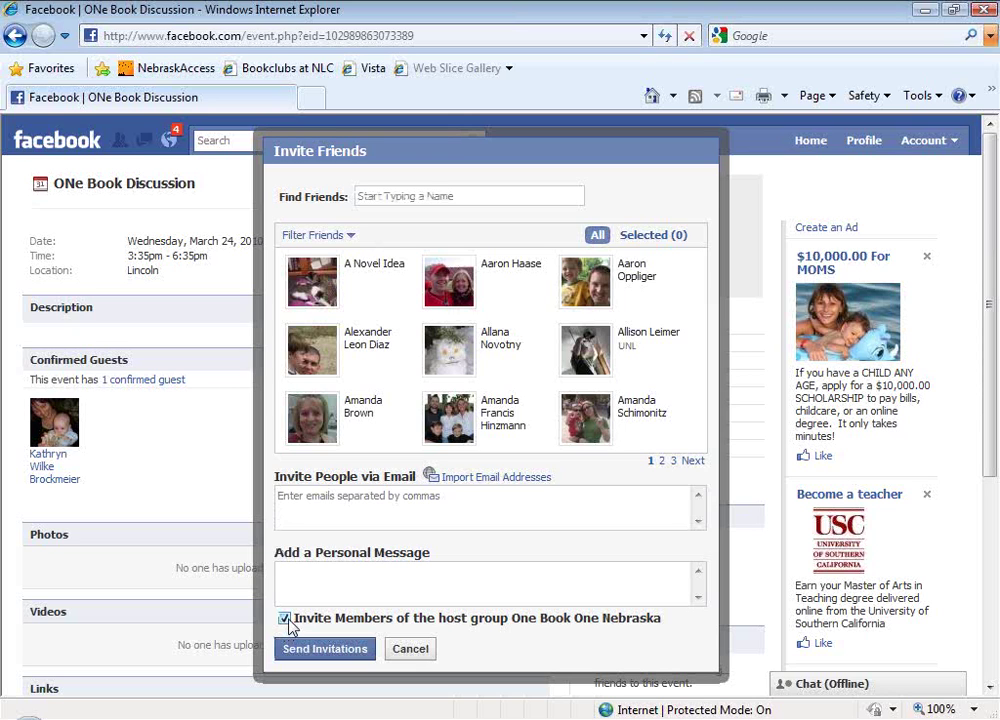
{"action": "left_click", "coordinate": [410, 649]}
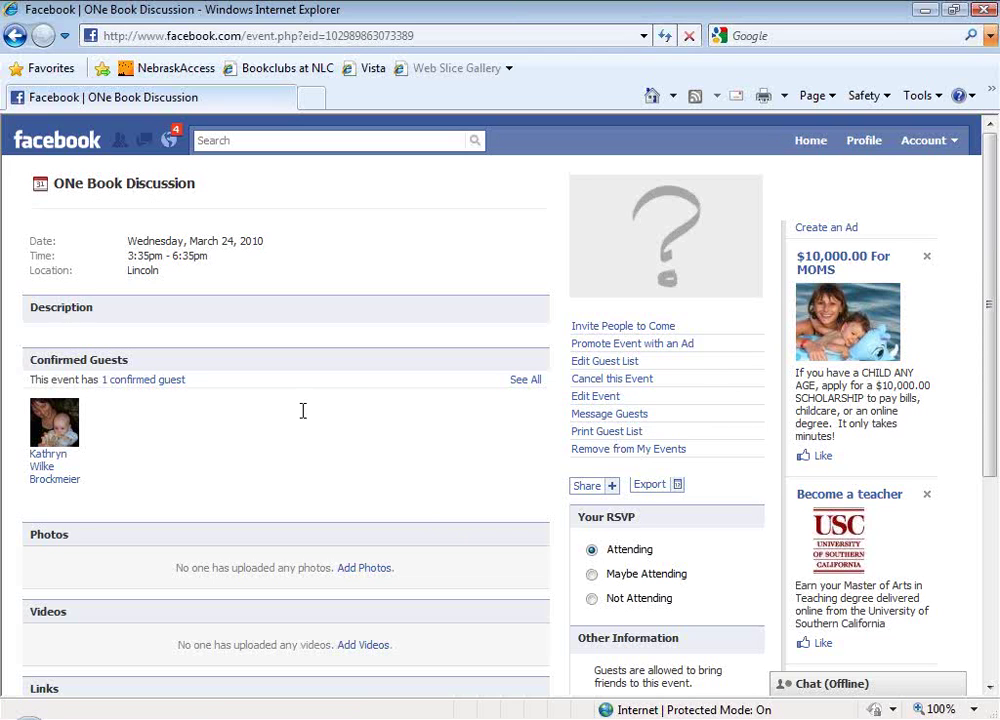
View all messages and the page updates, and open the Hastings Public Library page from its update
{"action": "left_click", "coordinate": [145, 142]}
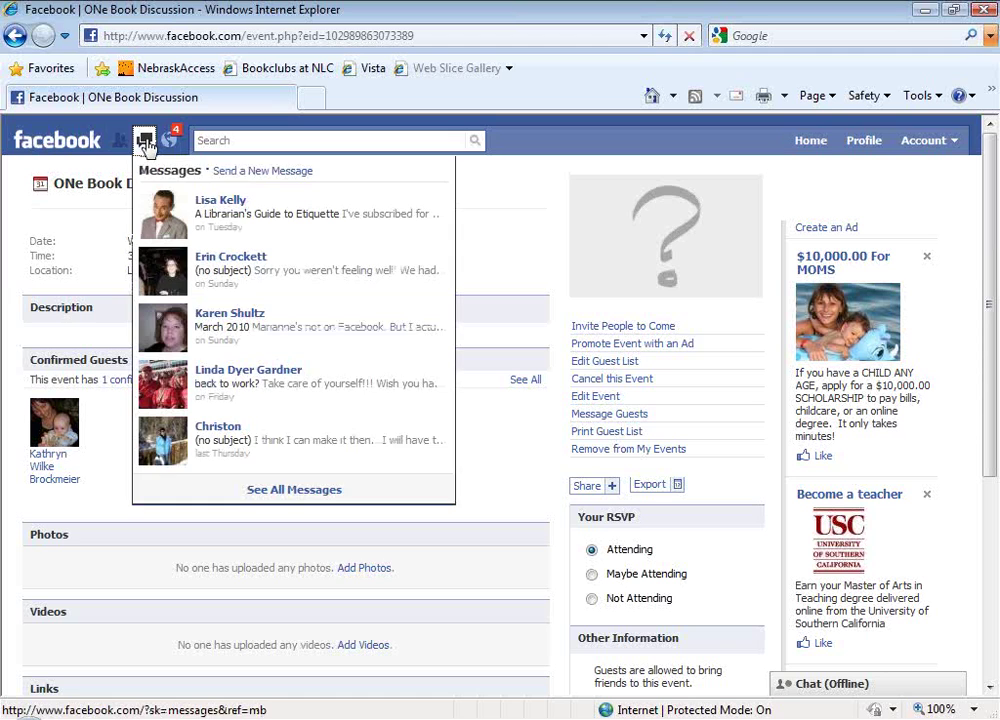
{"action": "left_click", "coordinate": [294, 492]}
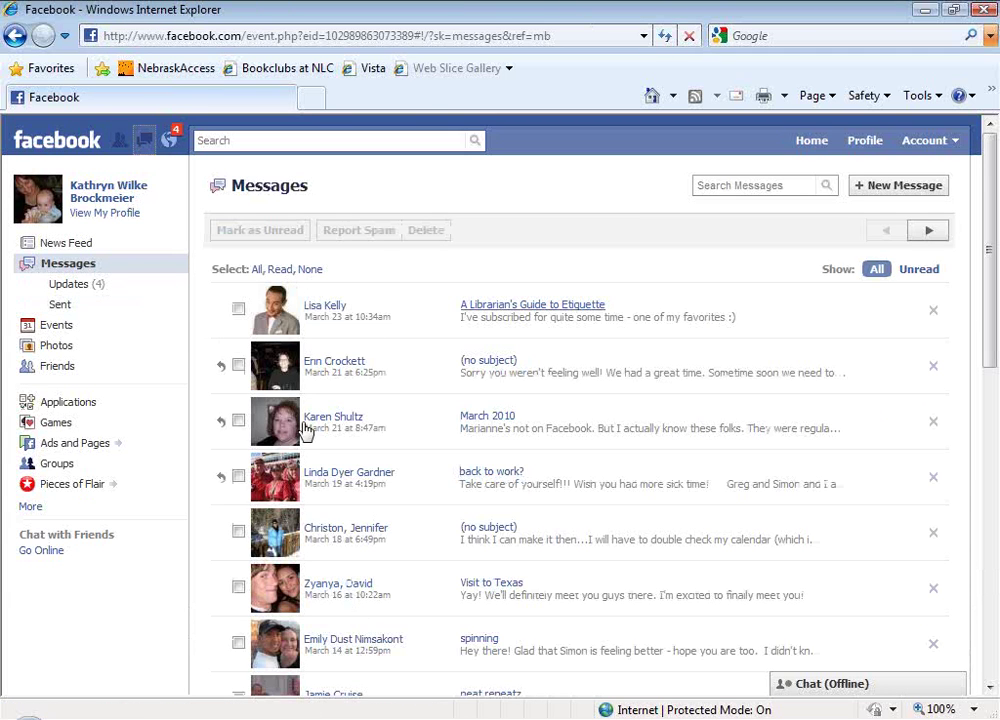
{"action": "left_click", "coordinate": [65, 288]}
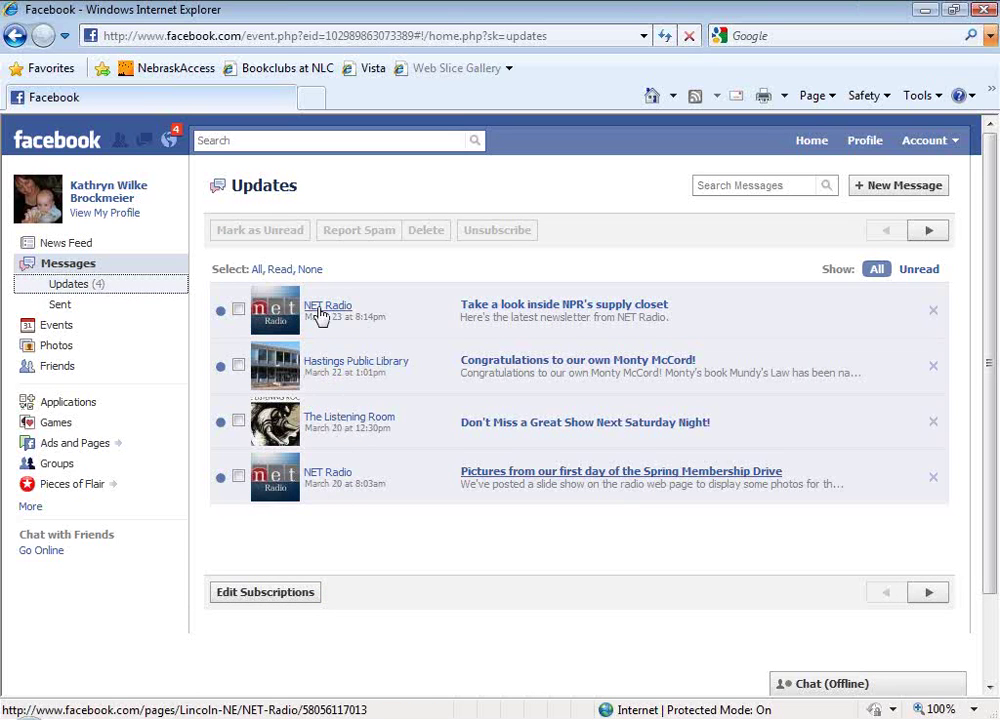
{"action": "left_click", "coordinate": [328, 363]}
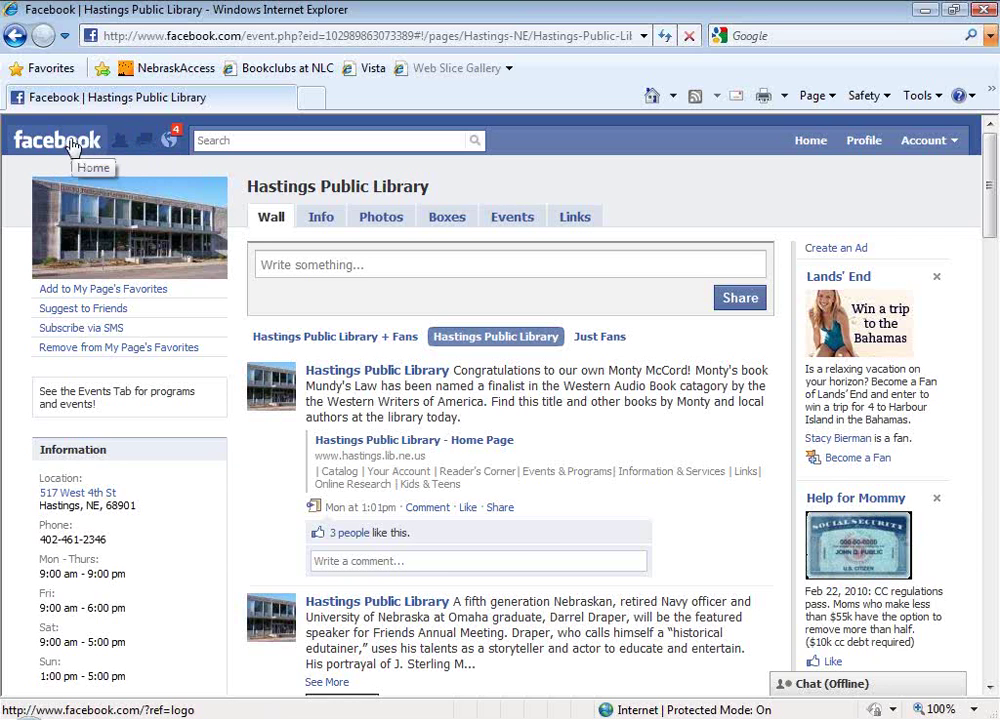
Switch to PowerPoint and delete the "Meebo" and "Page or Group updates: post and ask people to comment" bullets from the "Events" slide
{"action": "left_click", "coordinate": [385, 716]}
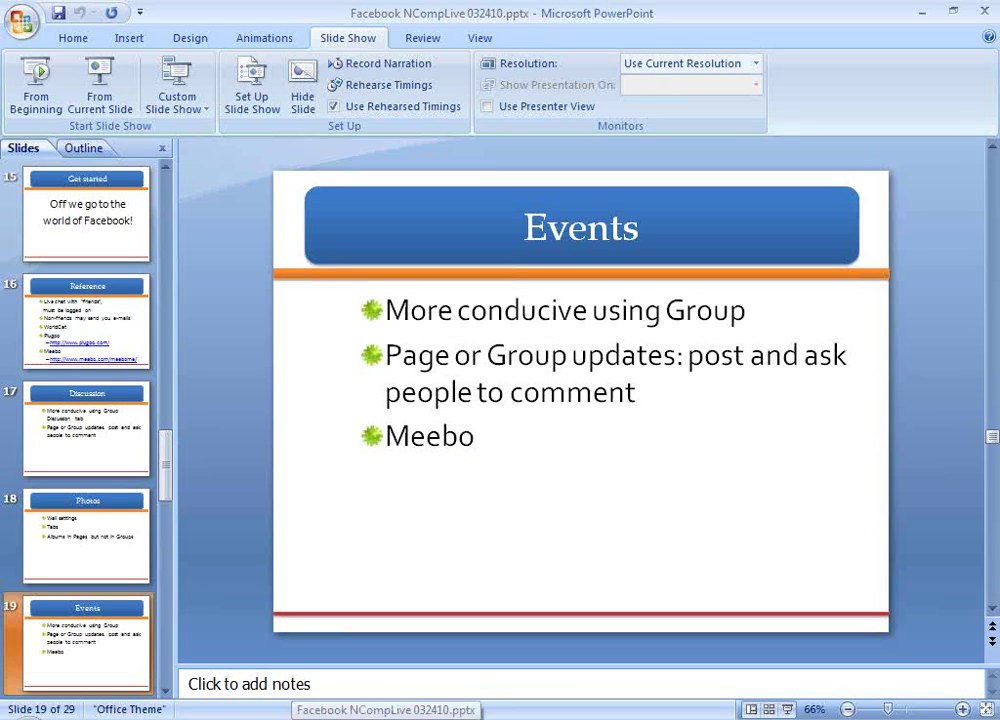
{"action": "left_click", "coordinate": [444, 444]}
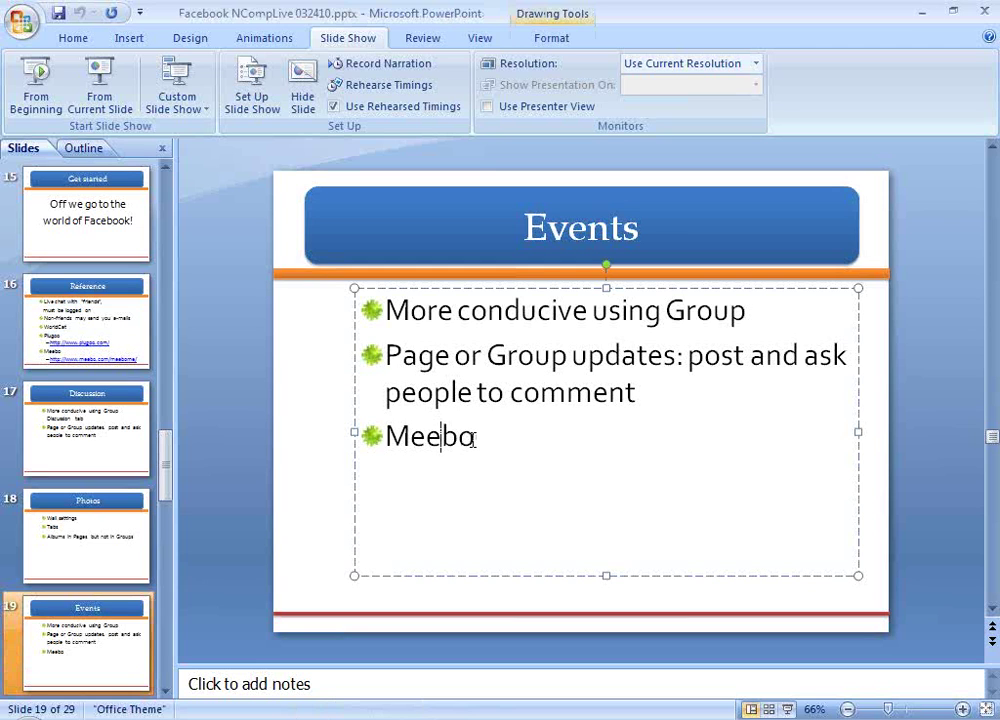
{"action": "left_click_drag", "start_coordinate": [472, 442], "coordinate": [281, 415]}
{"action": "key", "text": "BackSpace"}
{"action": "key", "text": "BackSpace"}
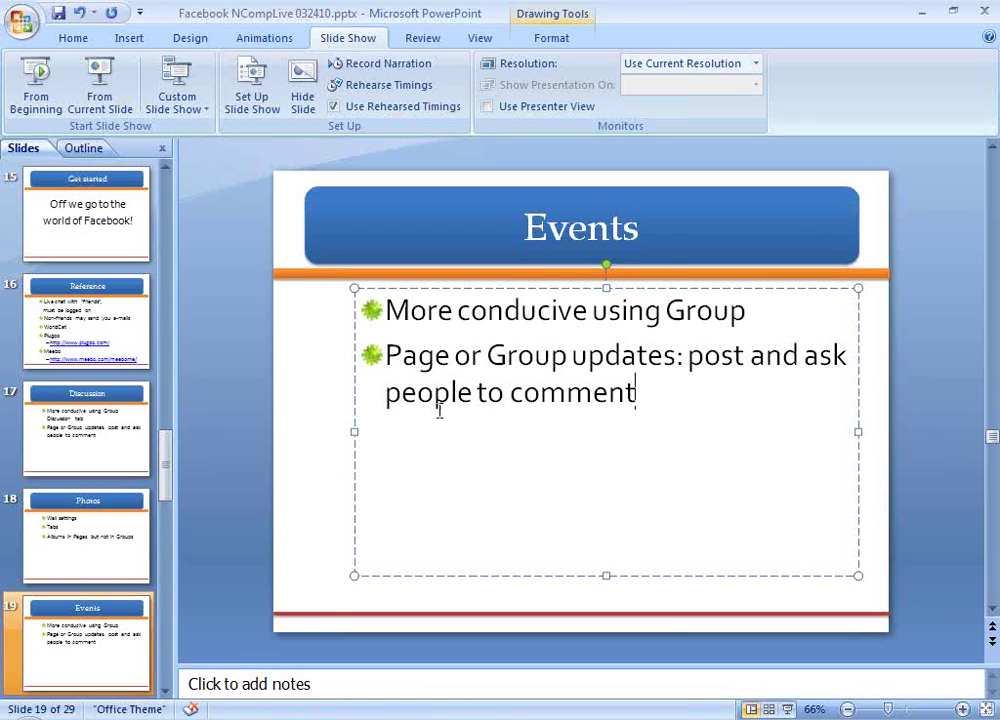
{"action": "left_click_drag", "start_coordinate": [654, 393], "coordinate": [386, 358]}
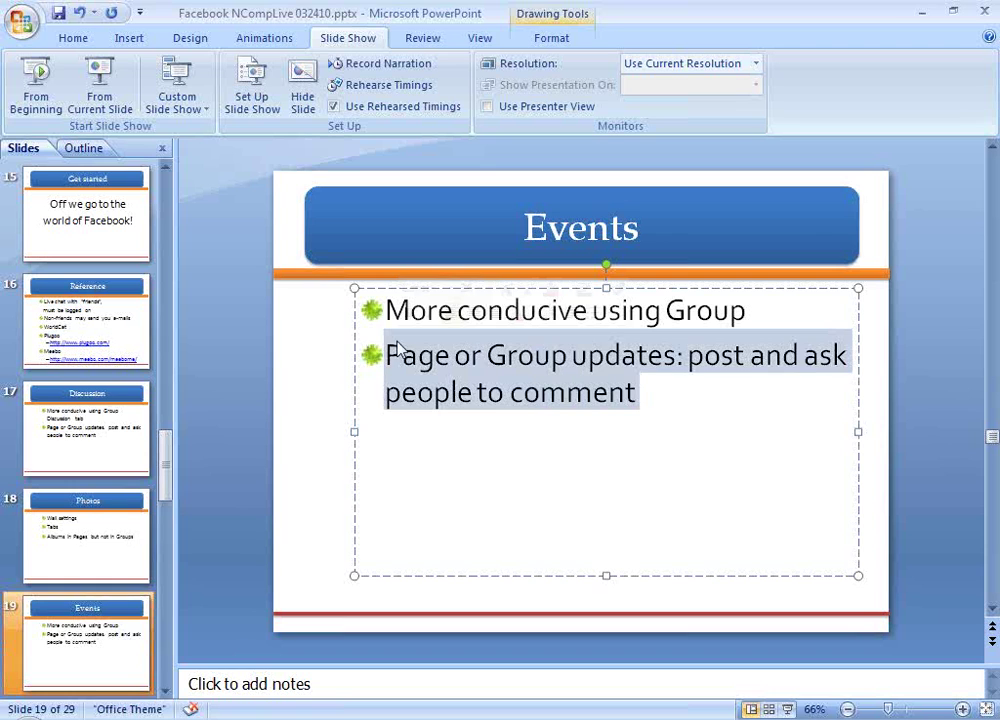
{"action": "key", "text": "BackSpace"}
{"action": "key", "text": "BackSpace"}
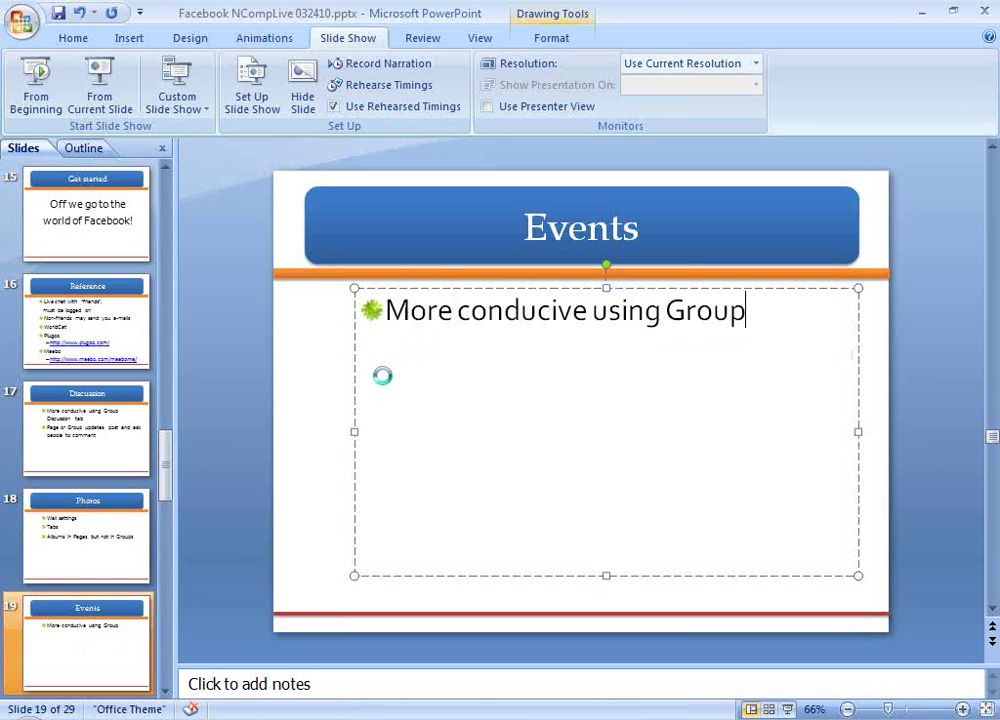
{"action": "left_click", "coordinate": [164, 689]}
{"action": "left_click", "coordinate": [164, 689]}
{"action": "left_click", "coordinate": [84, 558]}
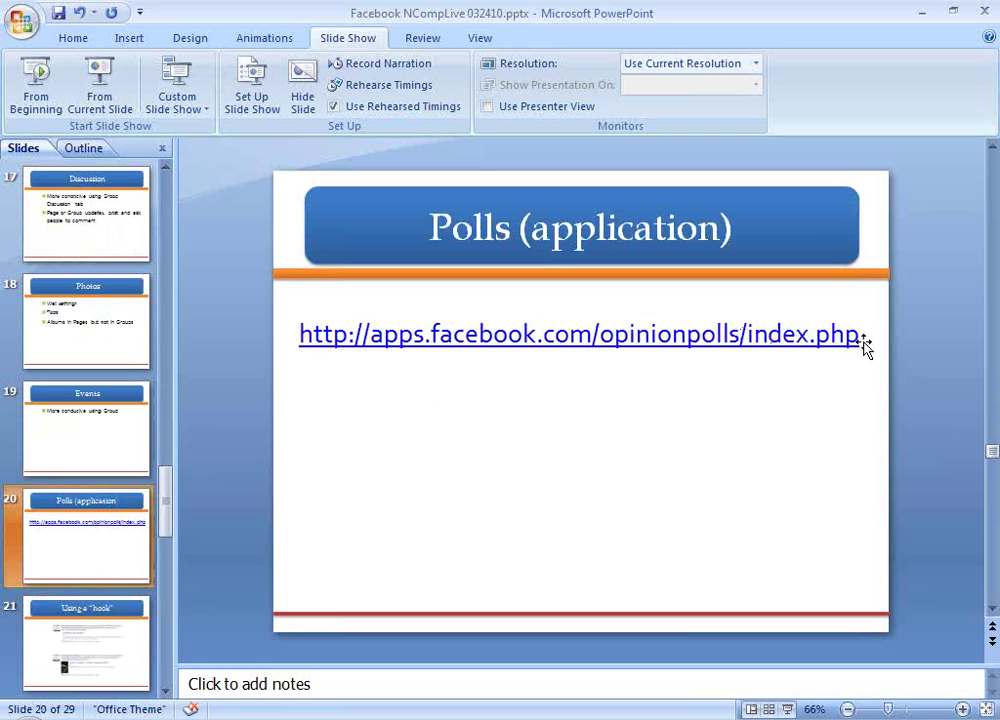
{"action": "left_click_drag", "start_coordinate": [864, 340], "coordinate": [298, 336]}
{"action": "key", "text": "ctrl+c"}
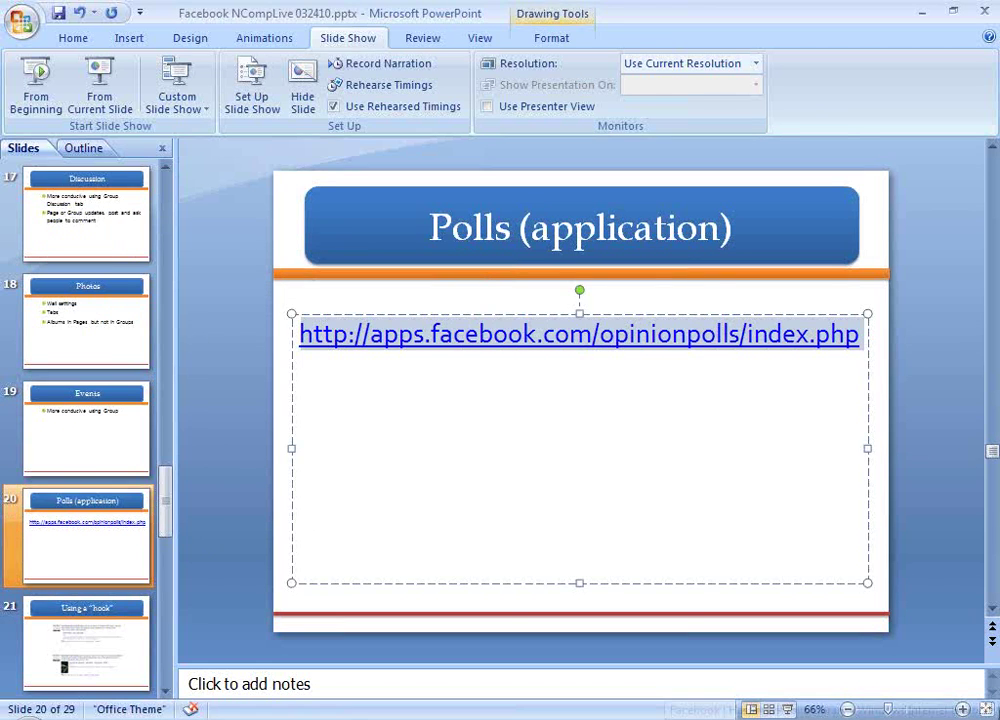
Switch to Internet Explorer and load the copied opinion polls address in place of the current page
{"action": "key", "text": "alt+Tab"}
{"action": "left_click", "coordinate": [370, 35]}
{"action": "key", "text": "ctrl+v"}
{"action": "key", "text": "Return"}
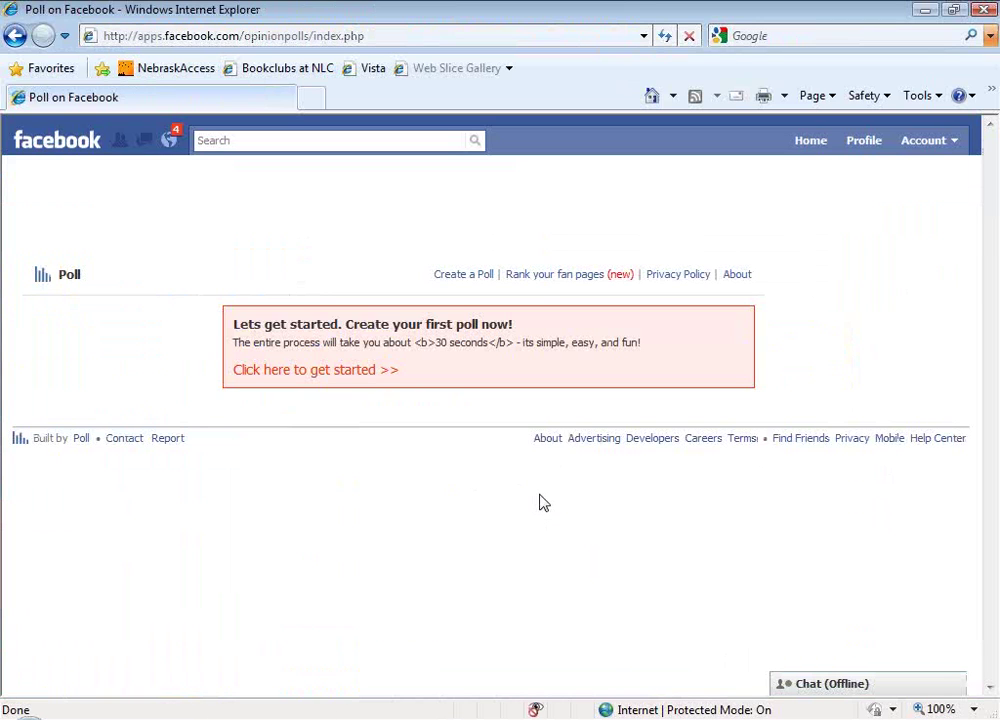
Start creating a first poll and check the available target pages or groups, keeping Personal profile as the target
{"action": "left_click", "coordinate": [309, 373]}
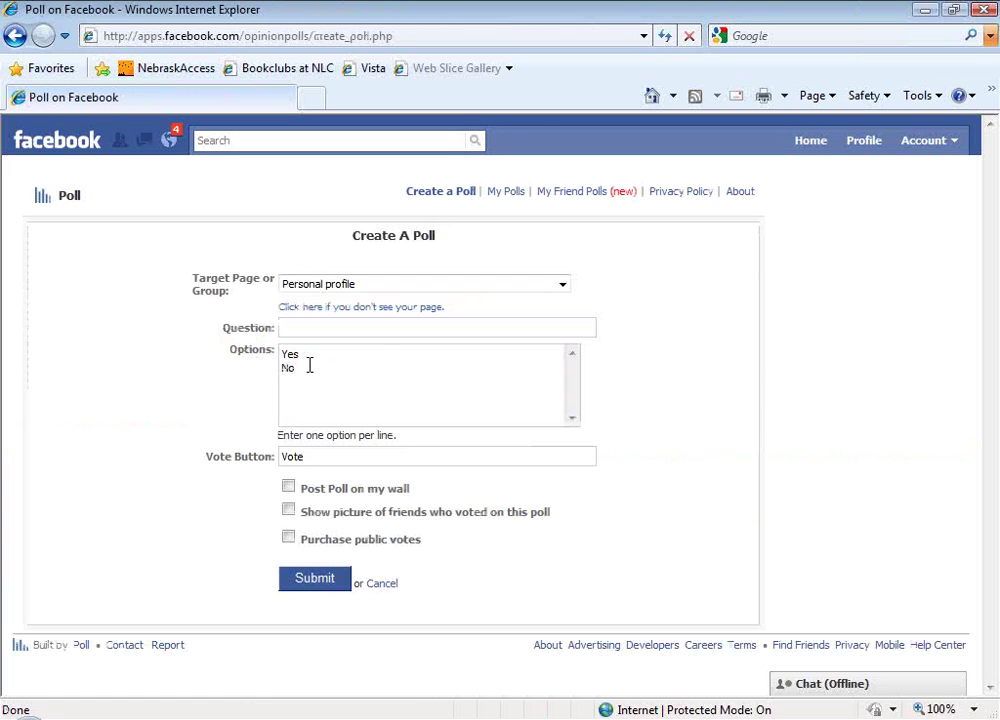
{"action": "left_click", "coordinate": [564, 289]}
{"action": "left_click", "coordinate": [558, 300]}
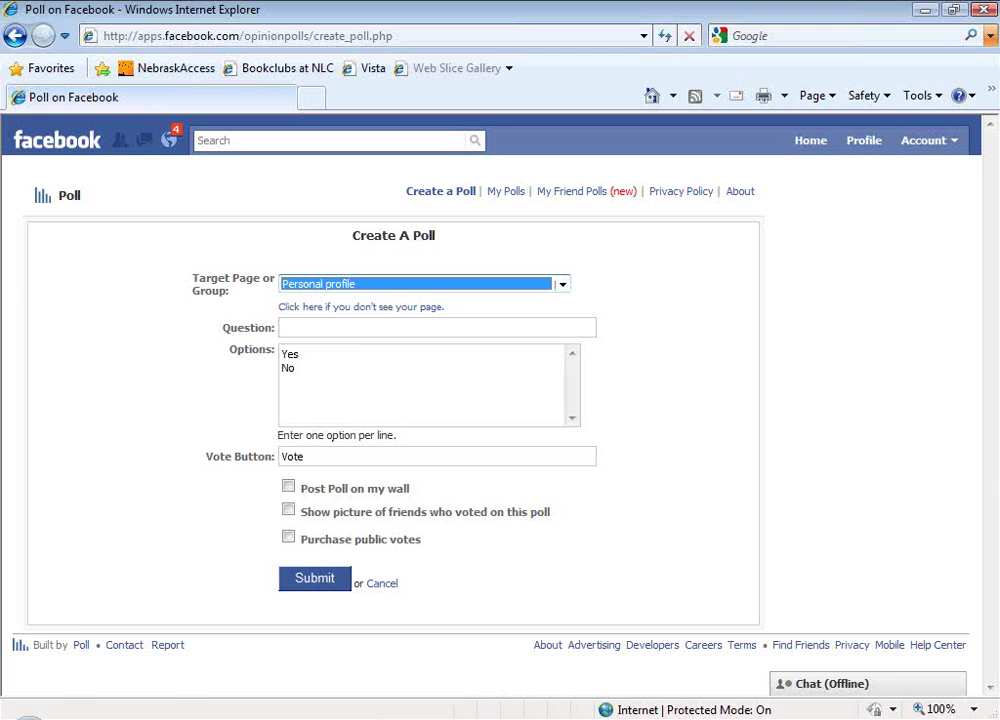
Switch back to PowerPoint and show the "Using a 'hook'" slide
{"action": "left_click", "coordinate": [405, 718]}
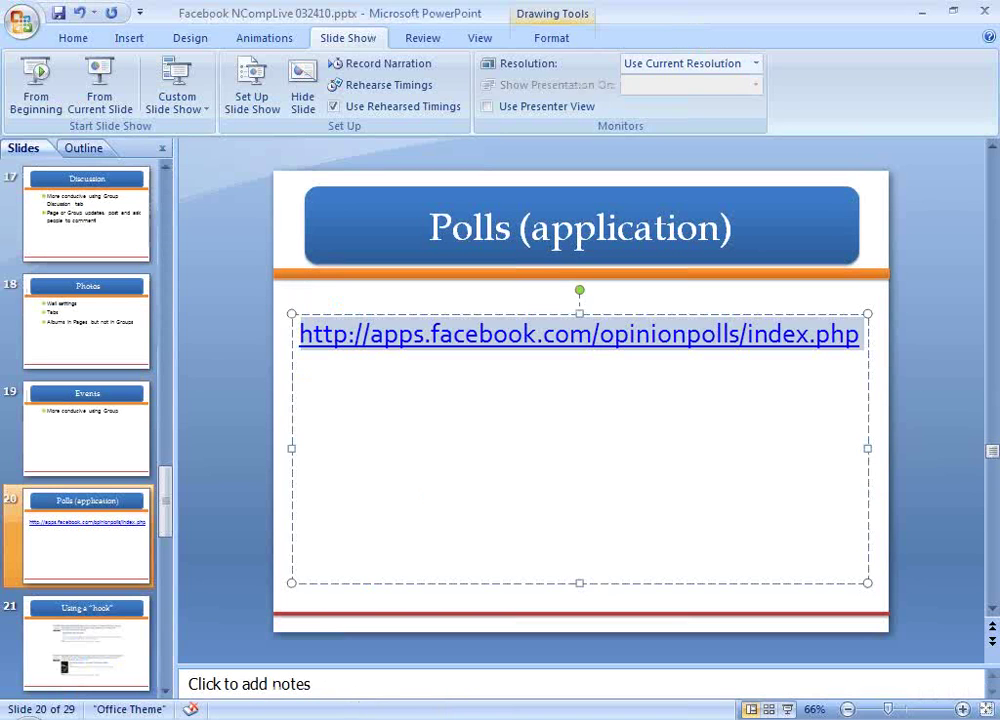
{"action": "left_click", "coordinate": [105, 655]}
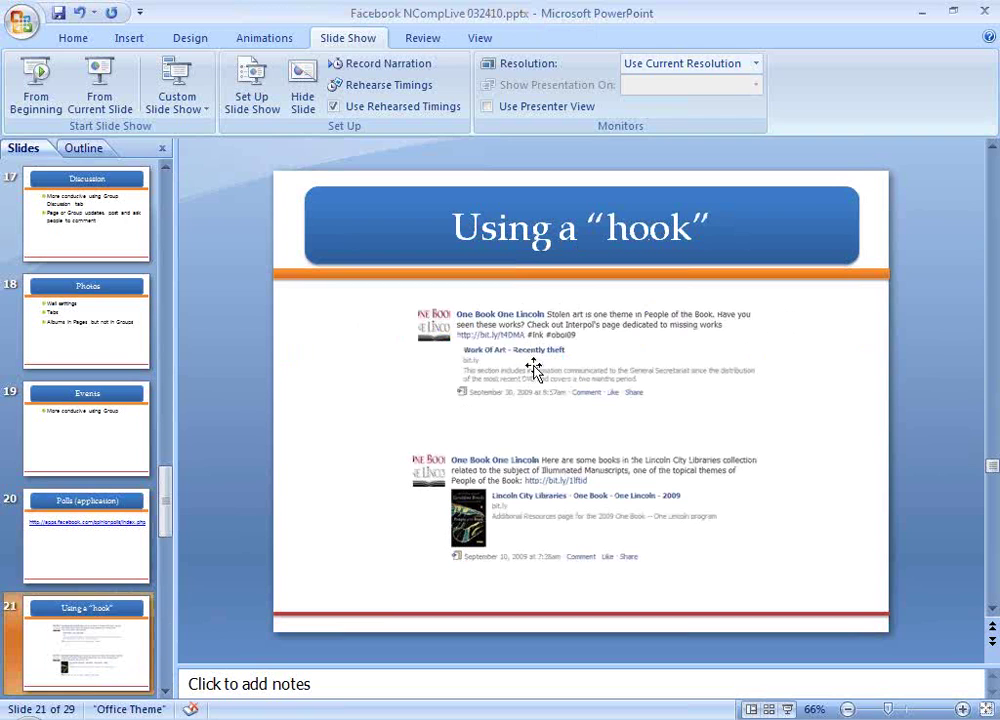